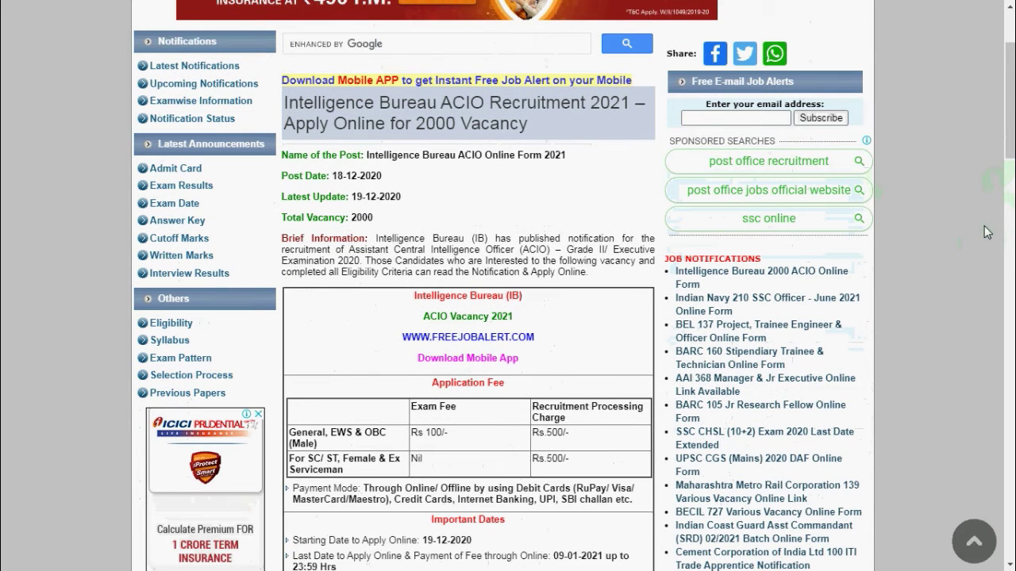
Scroll the ACIO notice down to Important Links and follow the Apply Online registration link
scroll(986, 231, "up", 4)
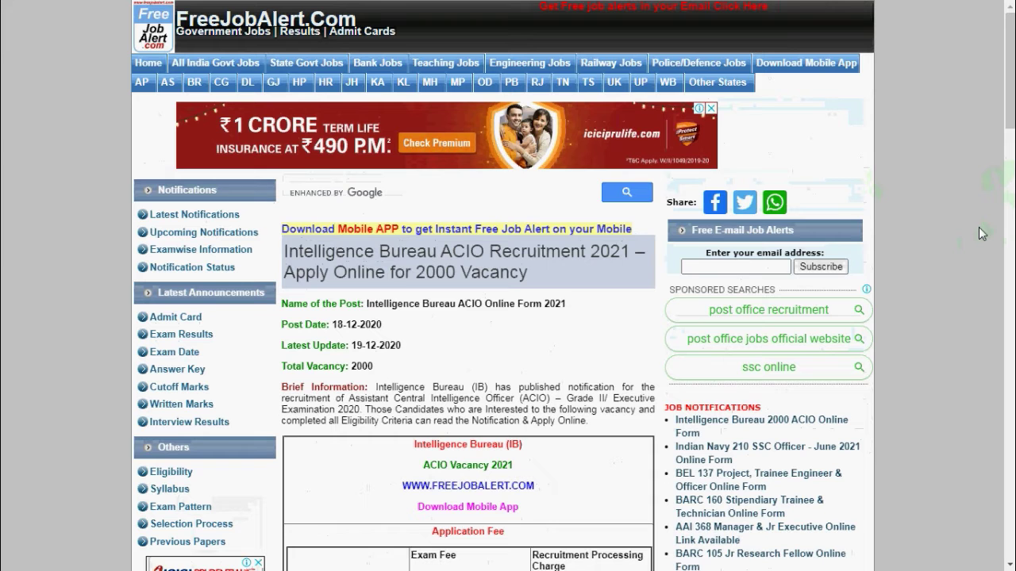
scroll(921, 349, "down", 2)
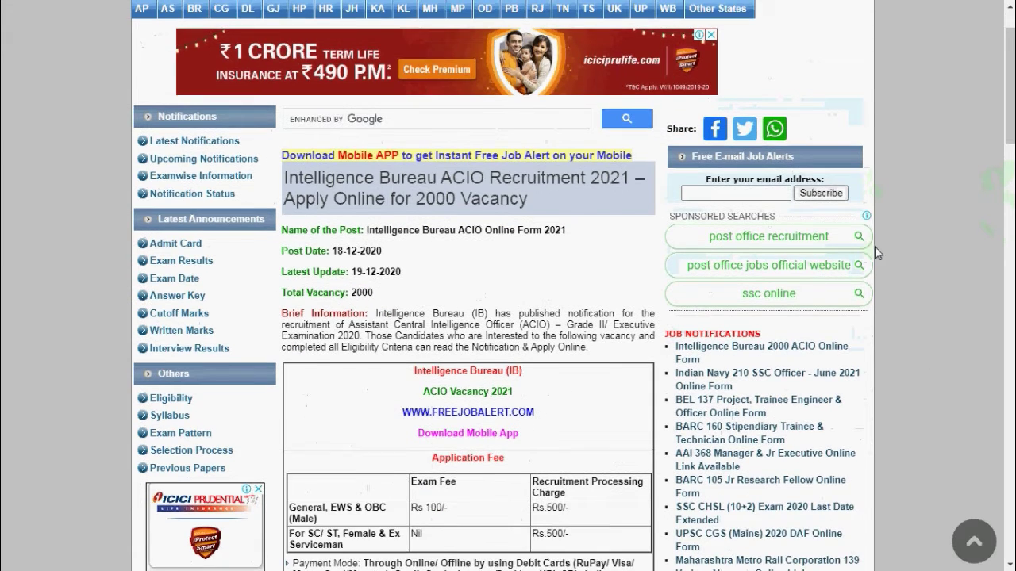
scroll(881, 252, "up", 2)
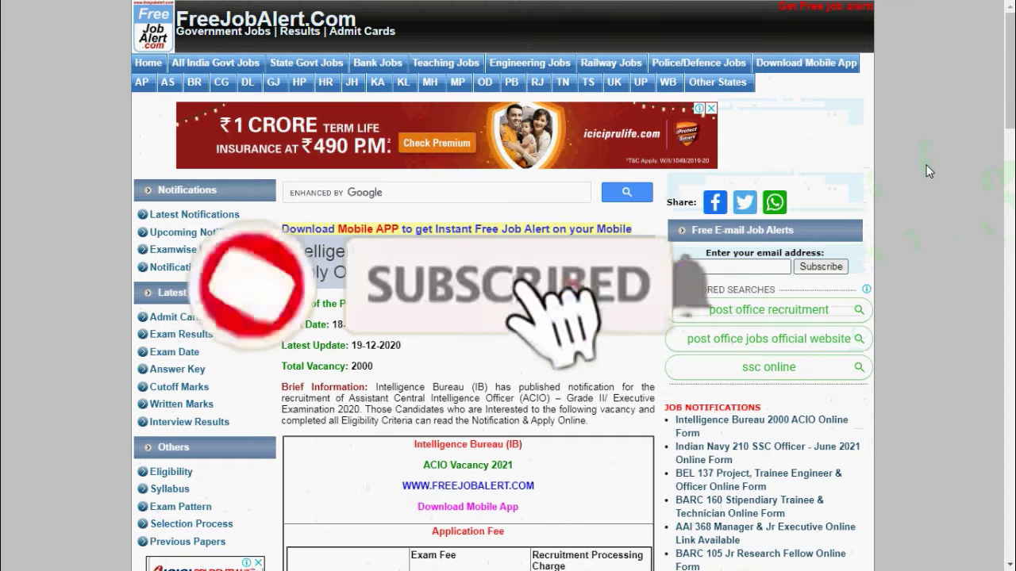
scroll(929, 172, "down", 1)
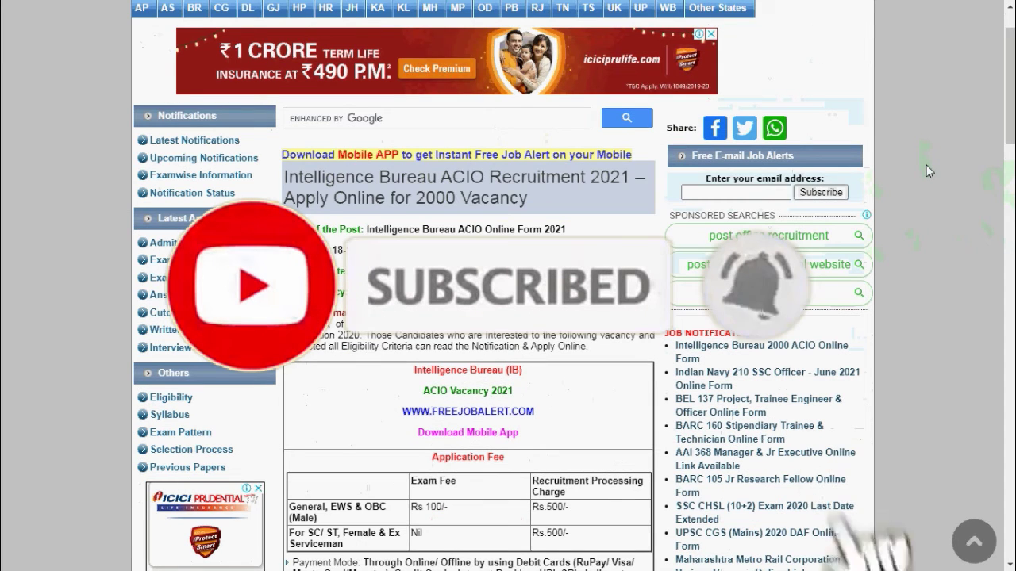
scroll(921, 158, "up", 1)
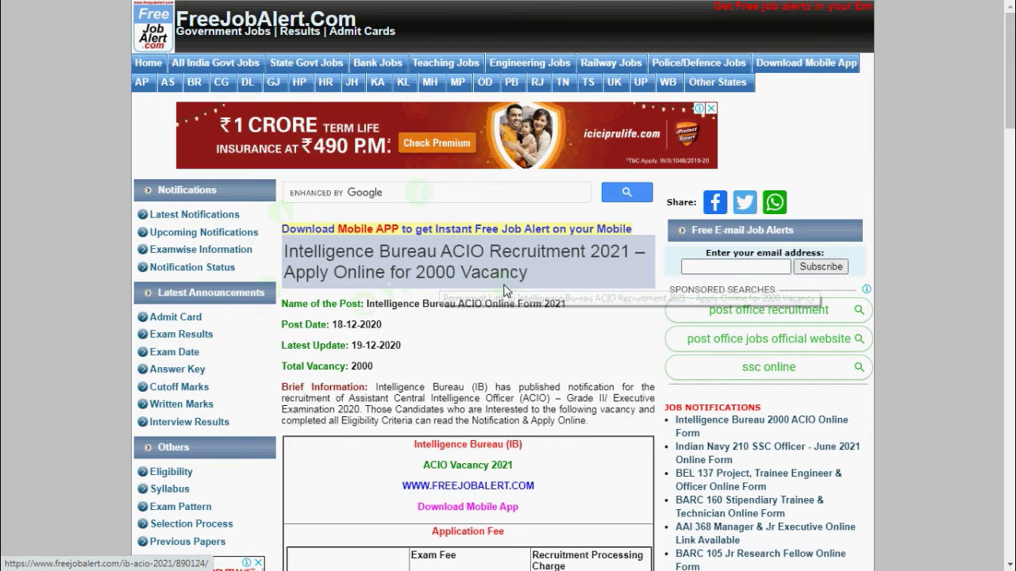
scroll(510, 204, "down", 1)
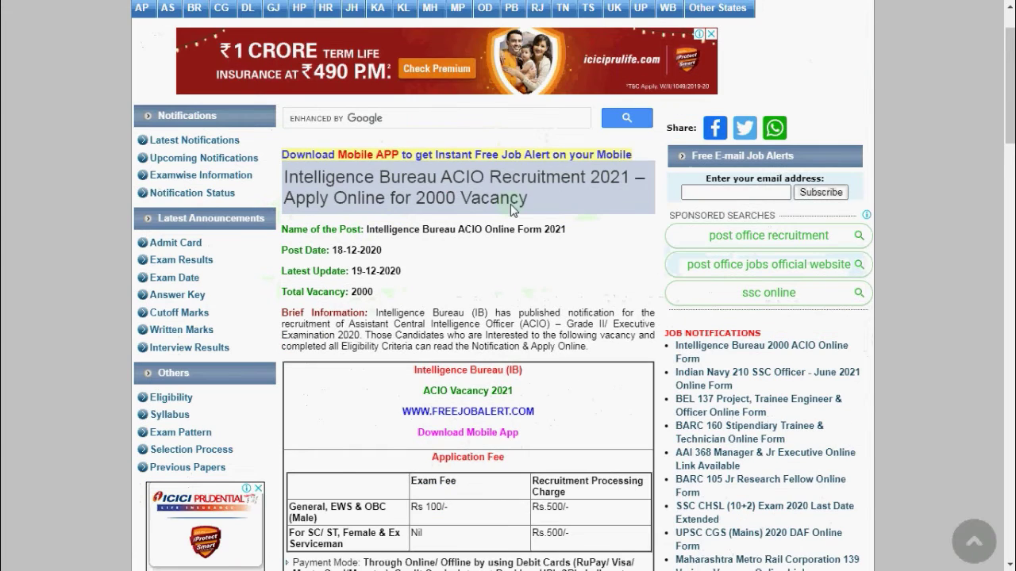
scroll(510, 204, "down", 1)
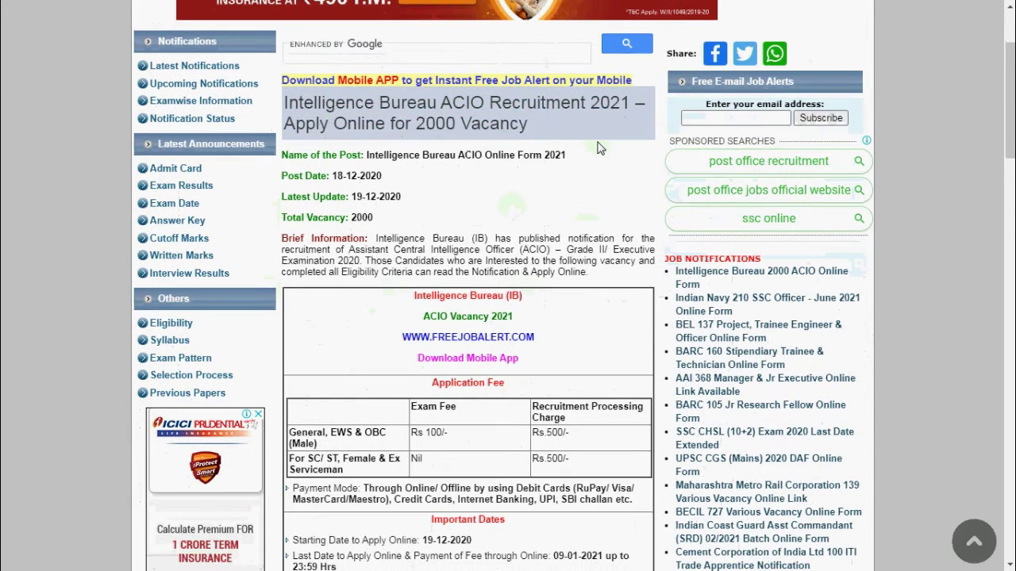
scroll(616, 197, "down", 2)
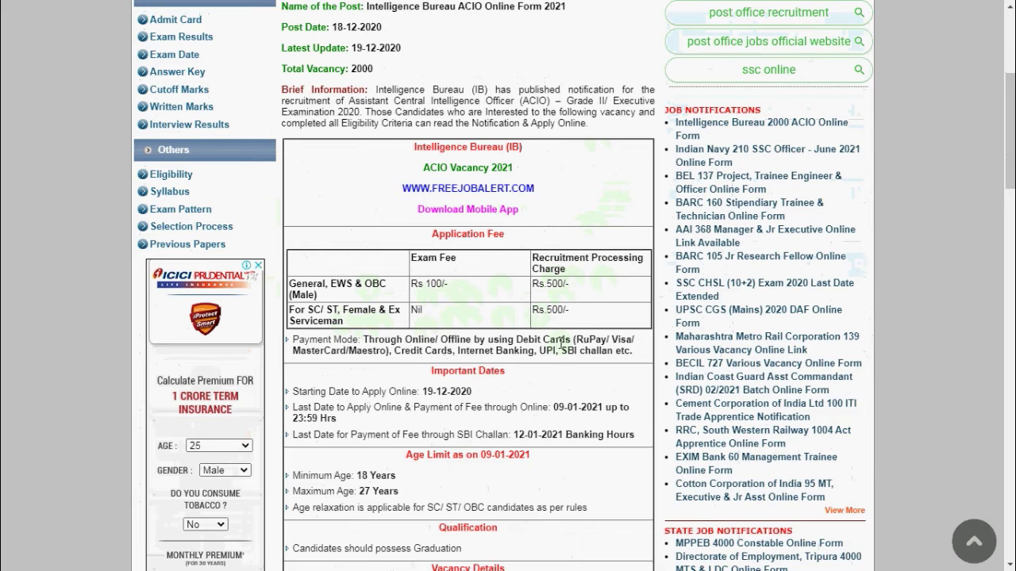
scroll(529, 350, "down", 1)
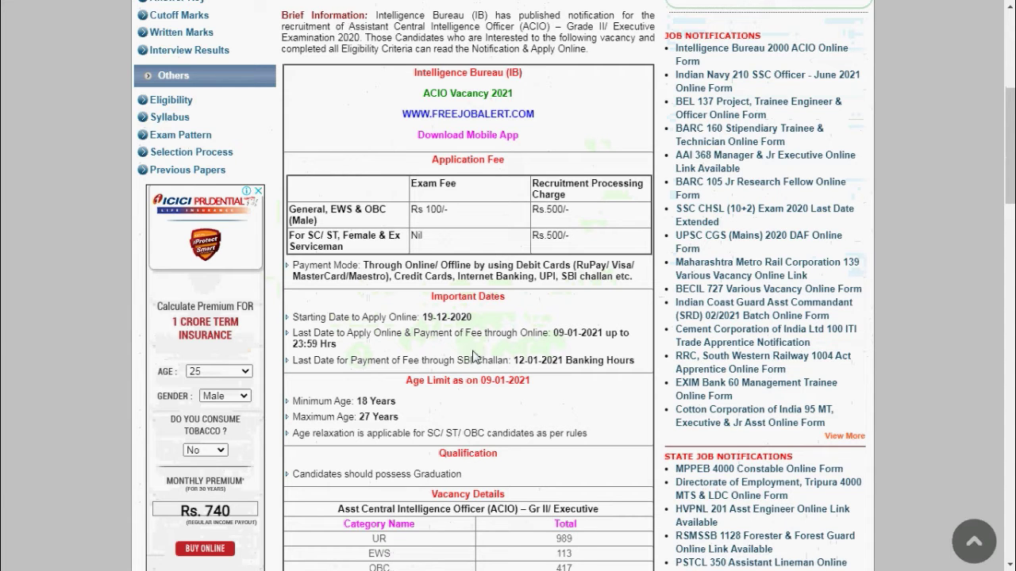
scroll(474, 356, "down", 1)
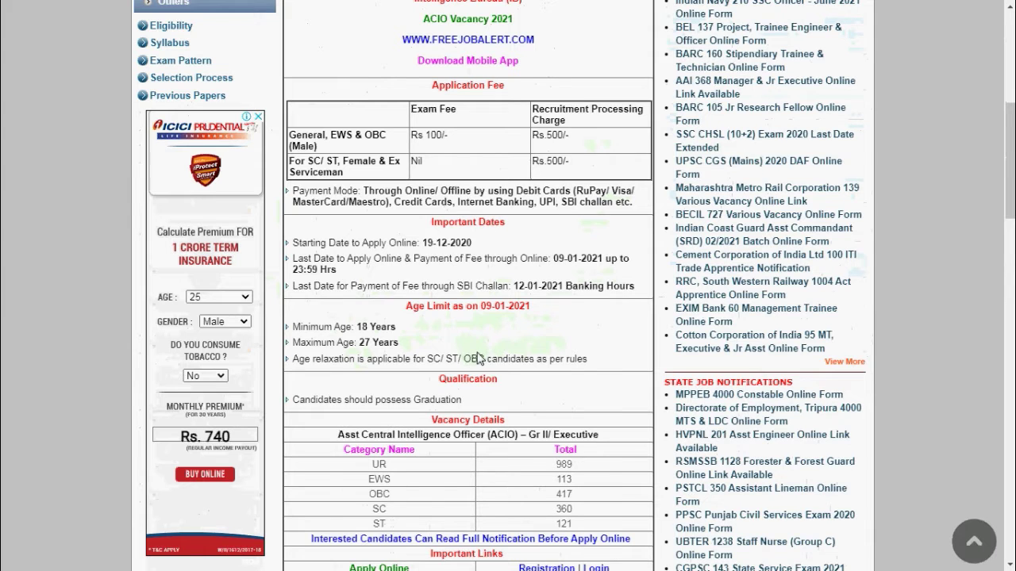
scroll(478, 359, "down", 2)
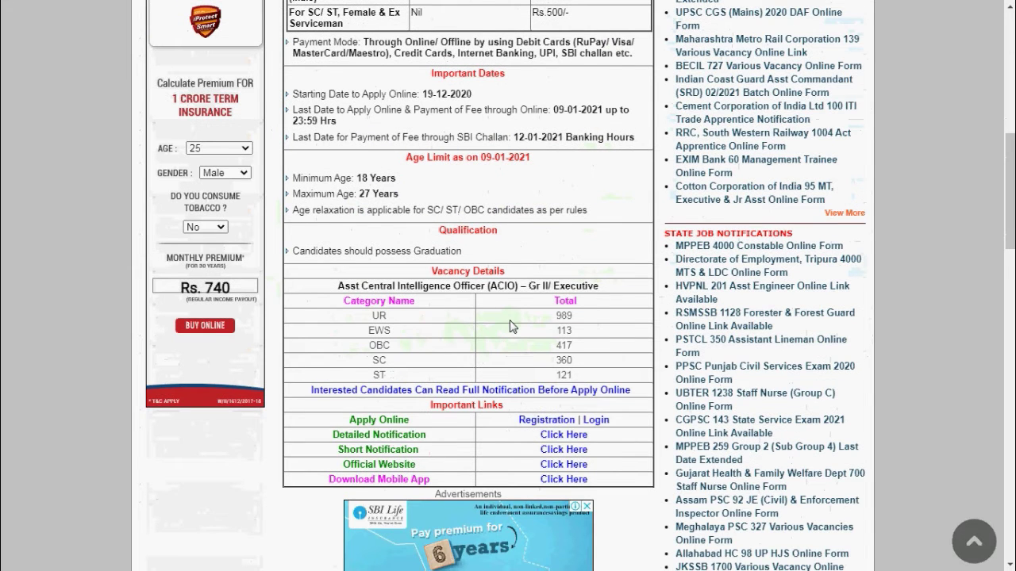
scroll(512, 325, "down", 1)
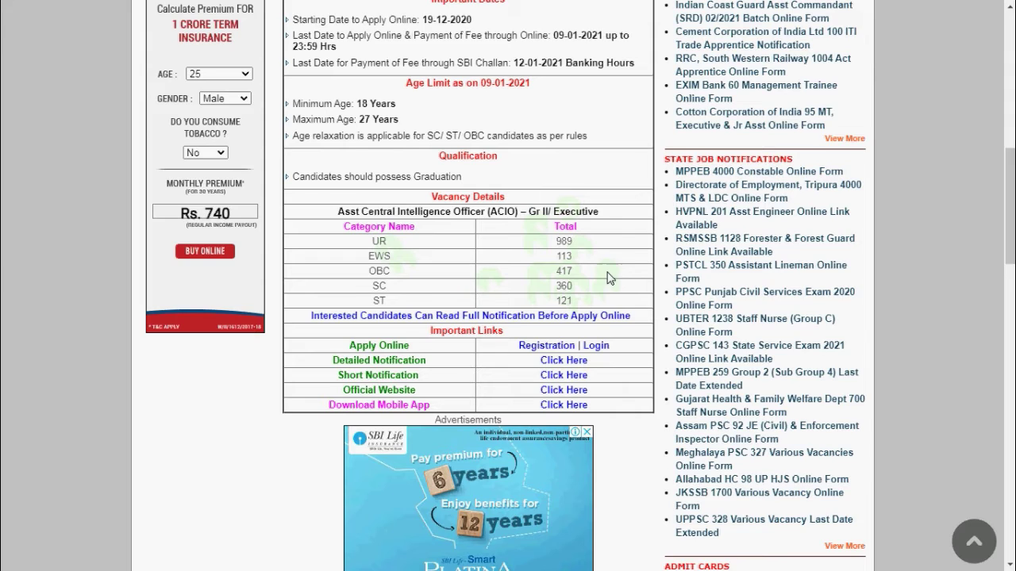
scroll(605, 262, "down", 1)
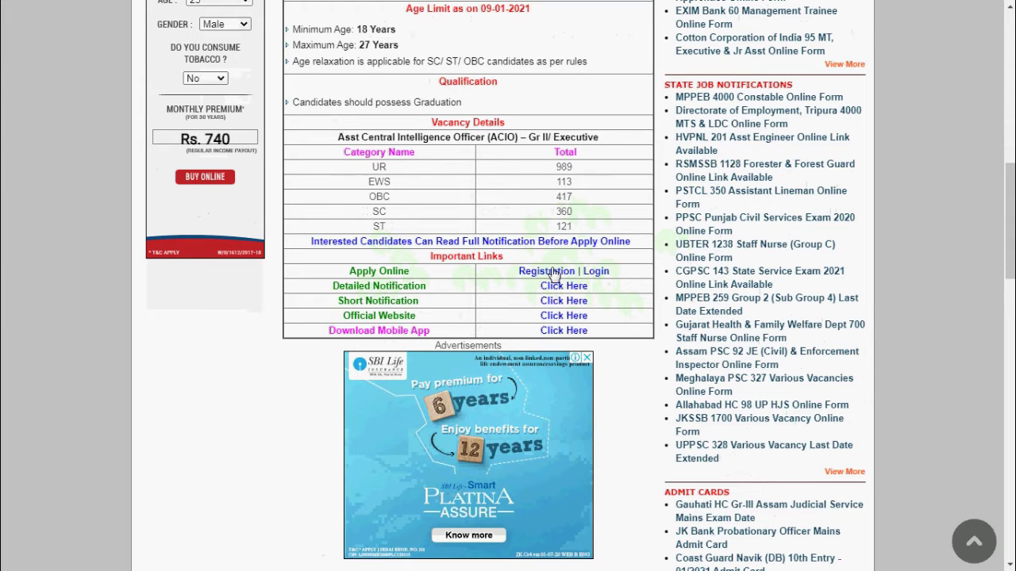
left_click(554, 274)
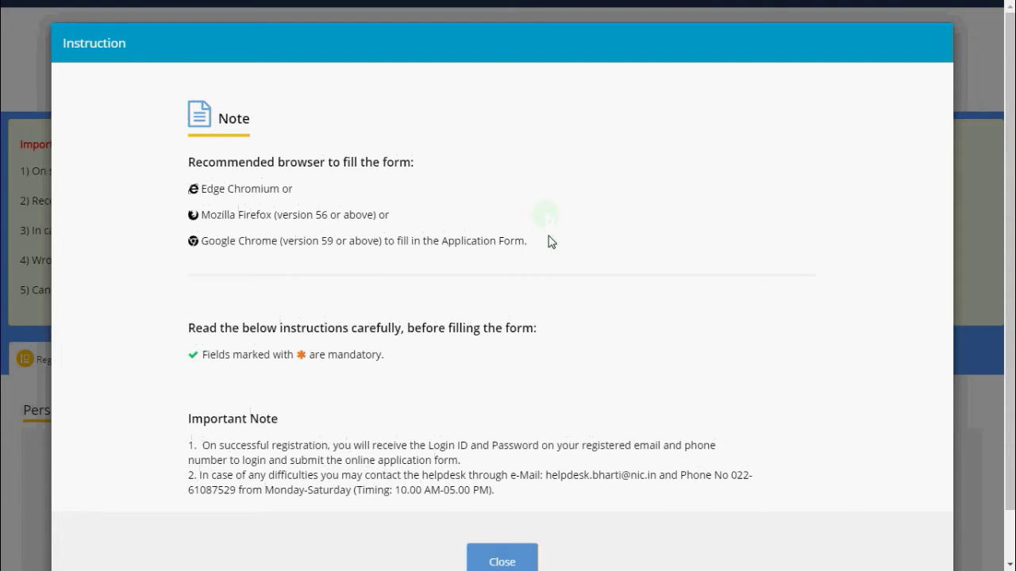
Close the recommended-browser instruction note to reveal the blank Personal Details form
scroll(548, 240, "down", 1)
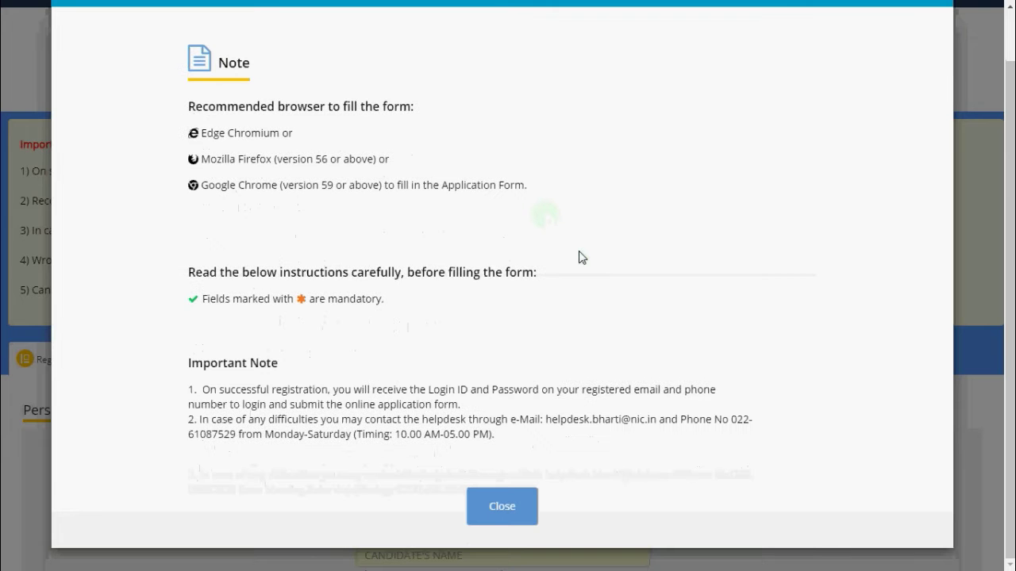
left_click(509, 519)
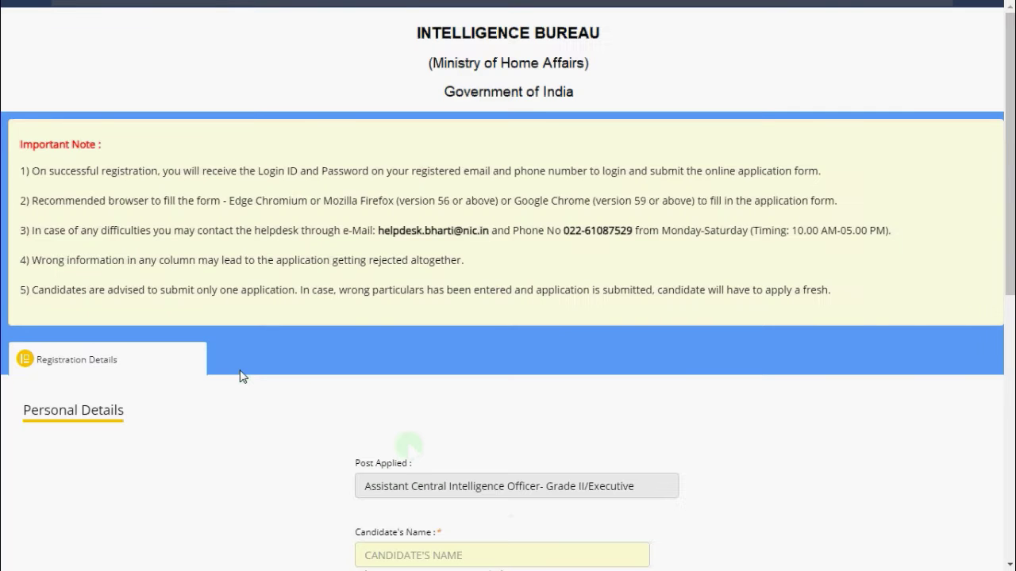
scroll(268, 295, "down", 1)
scroll(279, 305, "up", 1)
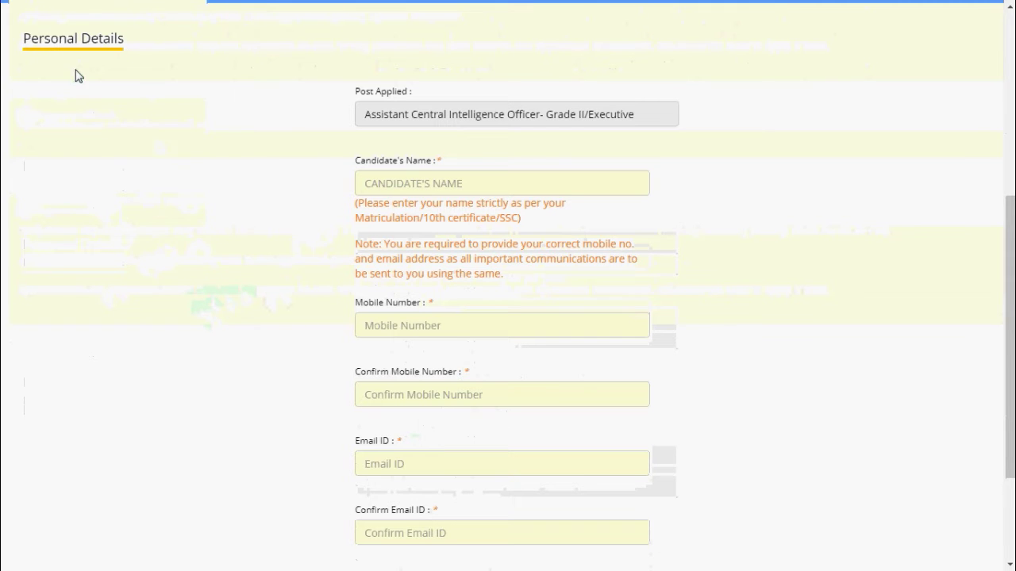
Enter the candidate's full name and mobile number, then confirm the mobile number
left_click(490, 186)
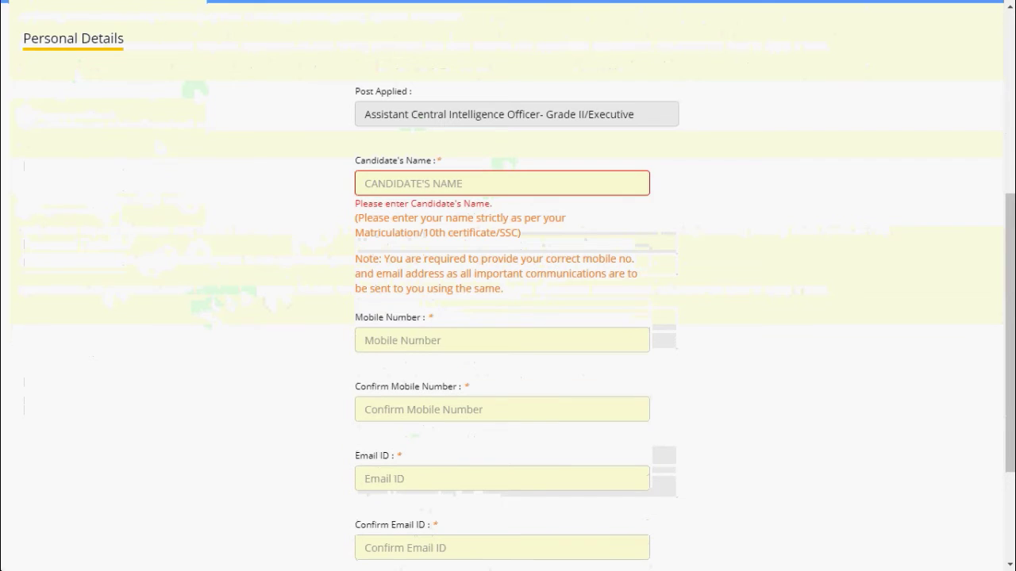
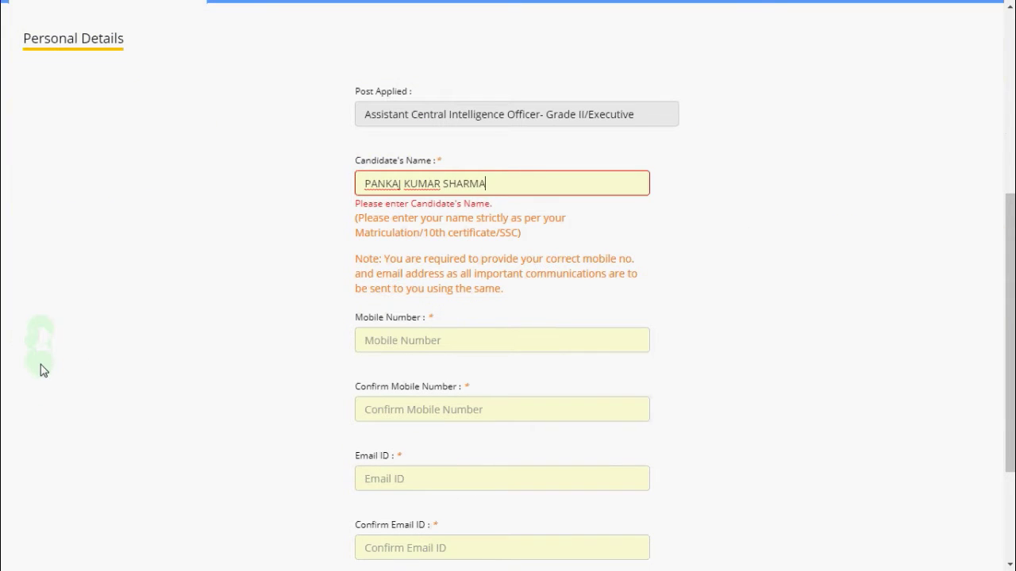
left_click(401, 330)
key("Tab")
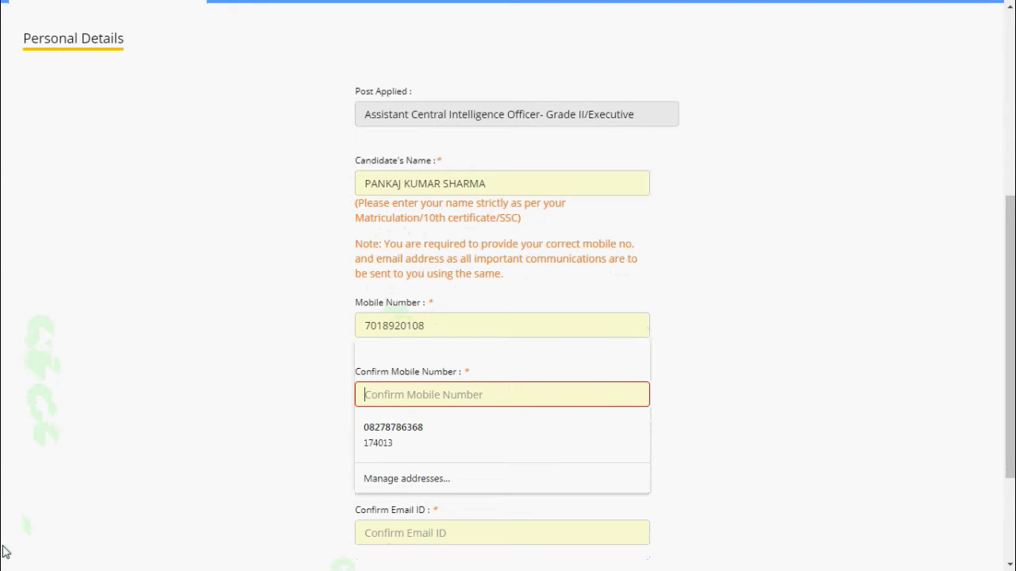
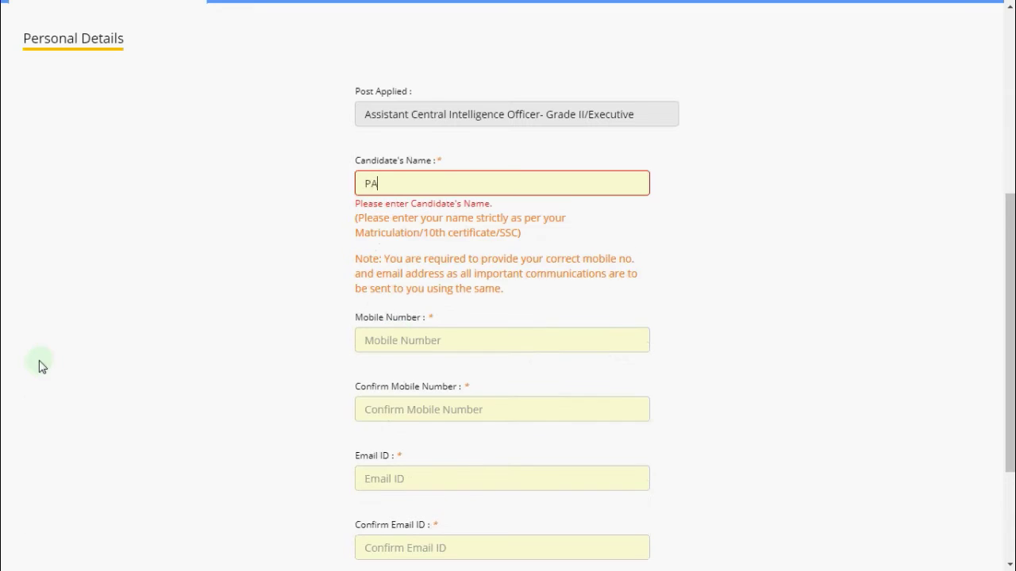
Fill in the email address and captcha, then submit the registration details
key("Tab")
scroll(186, 339, "down", 1)
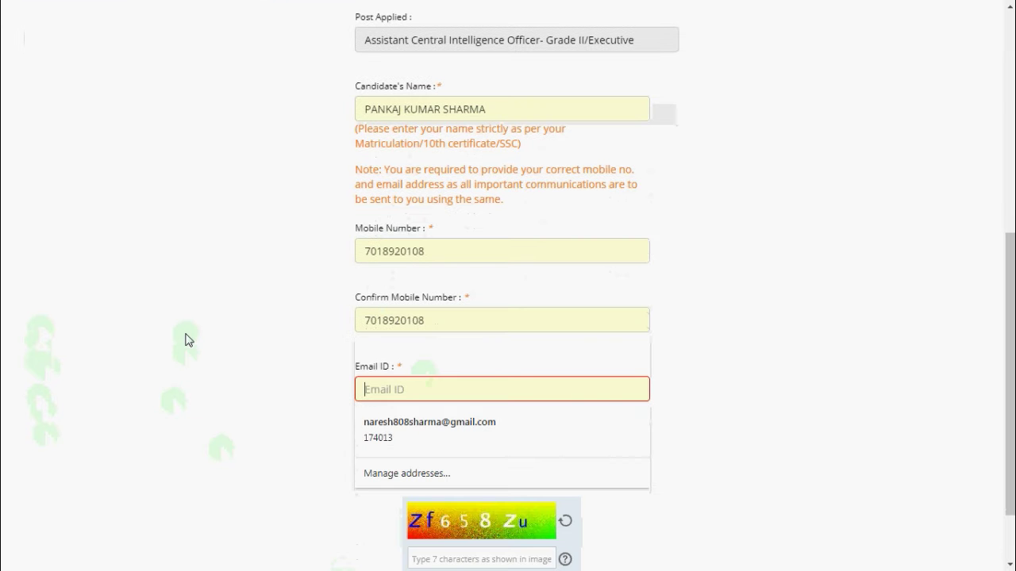
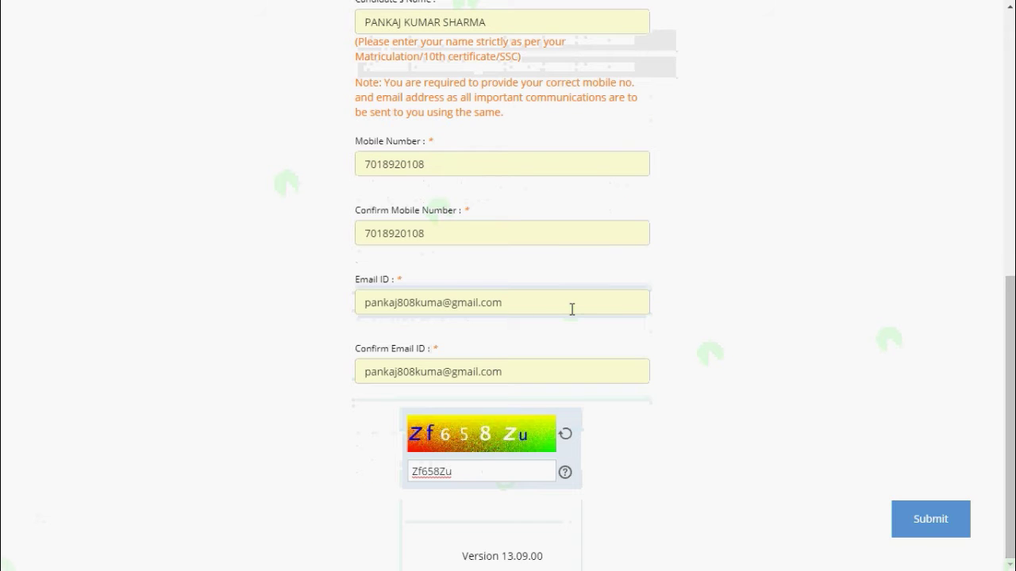
scroll(572, 309, "up", 1)
scroll(571, 310, "up", 1)
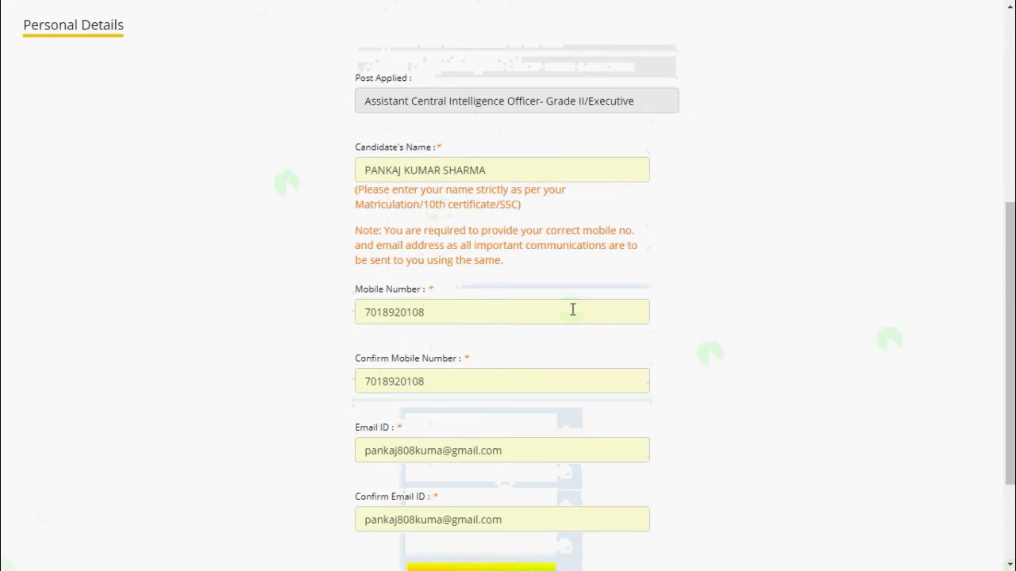
scroll(425, 195, "up", 1)
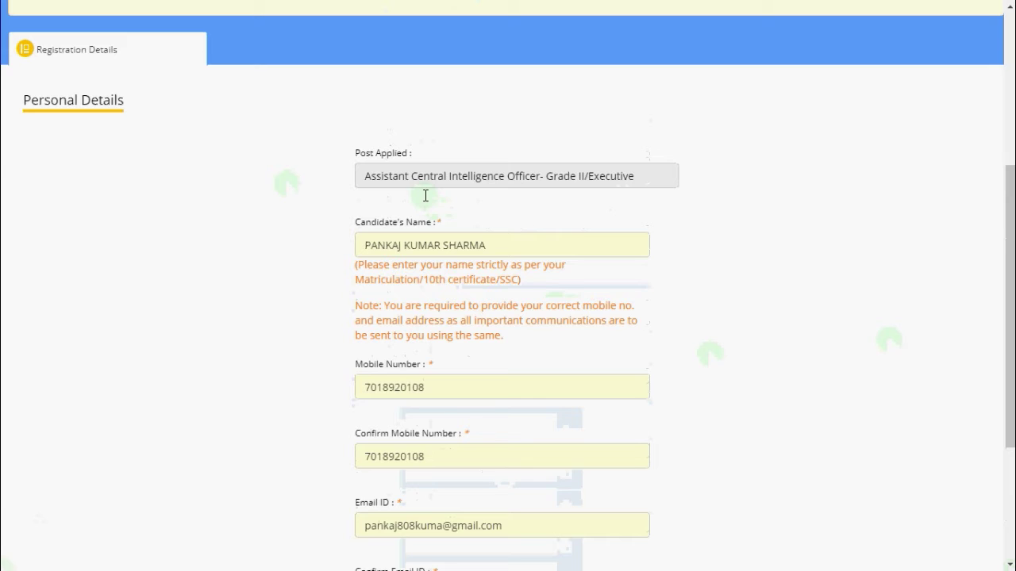
scroll(556, 238, "down", 3)
left_click(946, 533)
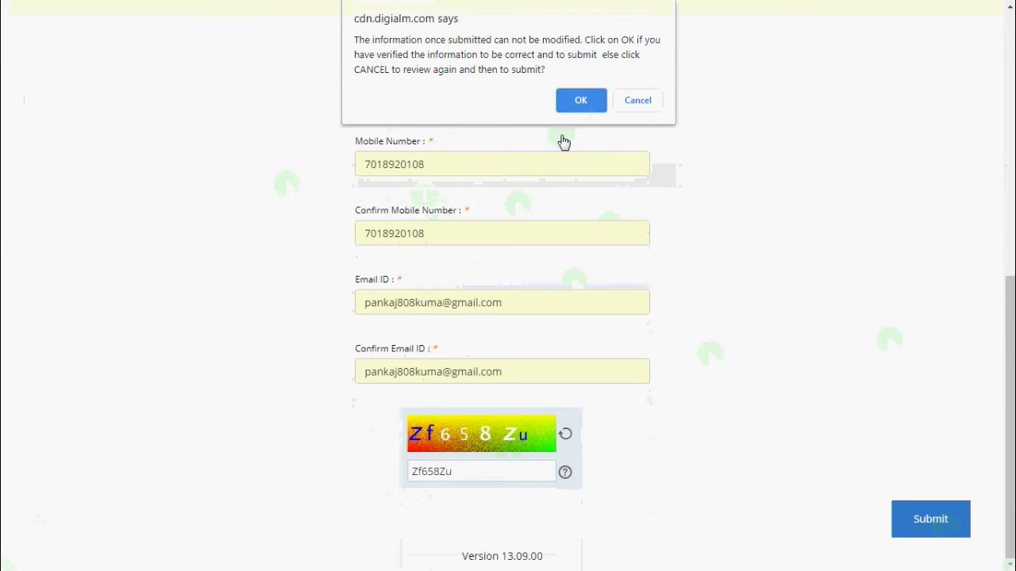
Confirm the registration, select the assigned application number to note it, and close the success note
left_click(578, 102)
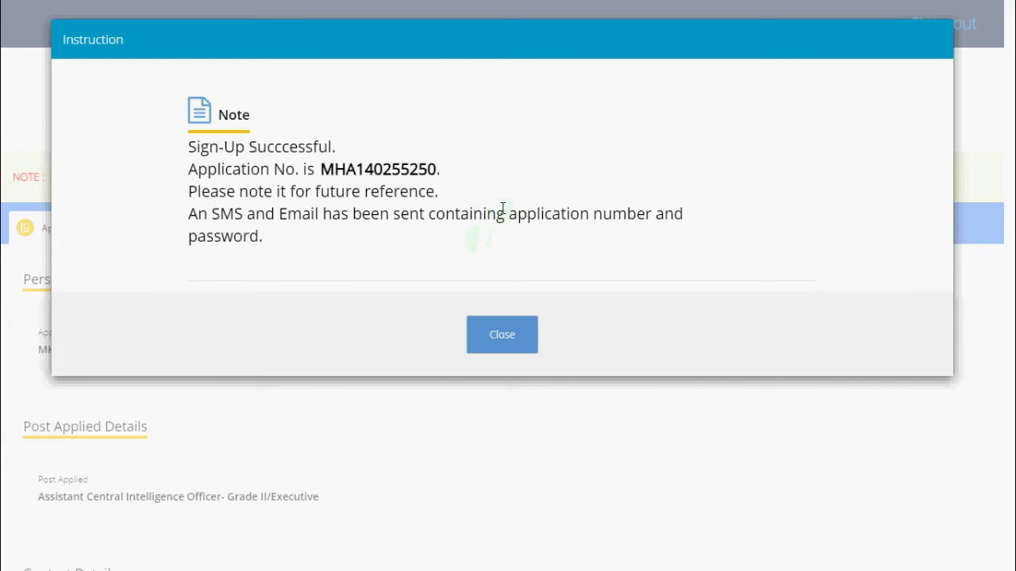
left_click(3, 568)
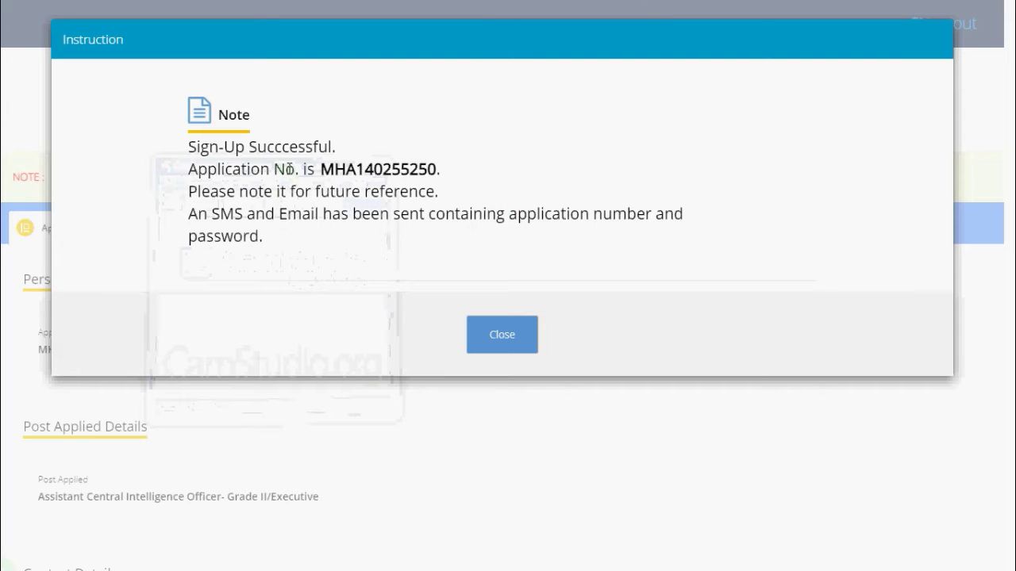
left_click_drag(450, 176, 320, 169)
key("ctrl+c")
left_click(464, 420)
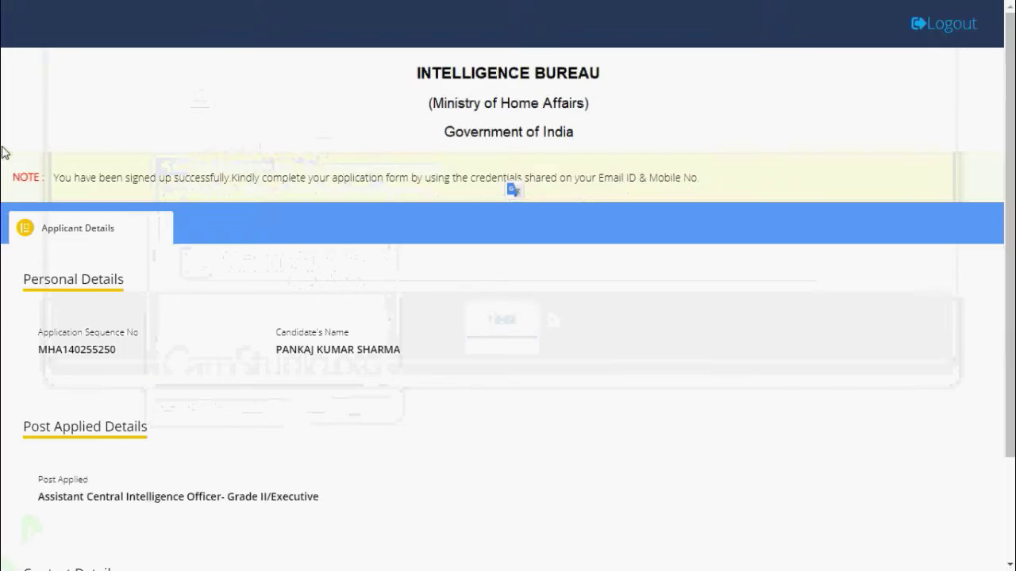
scroll(337, 480, "down", 2)
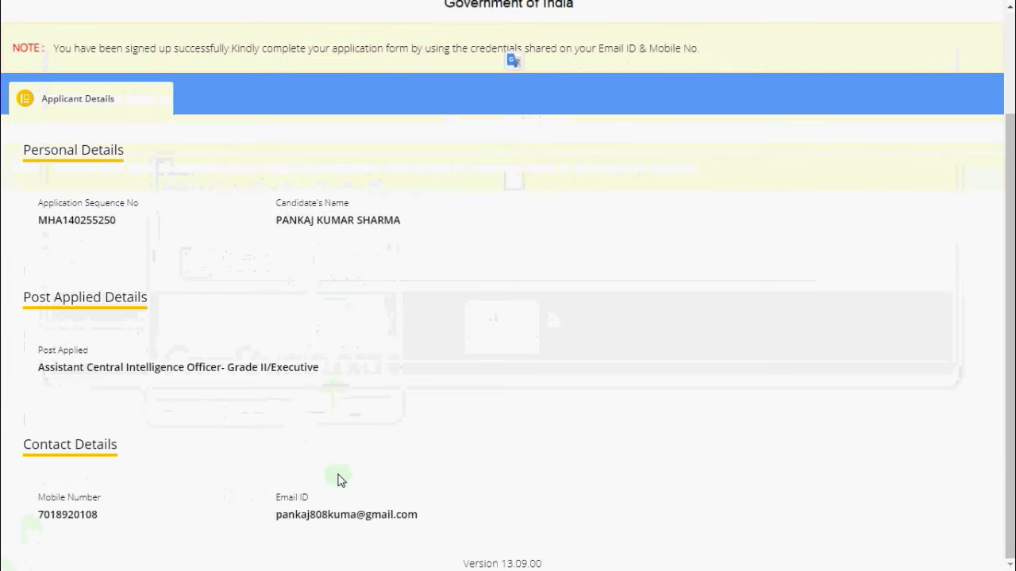
scroll(468, 514, "up", 1)
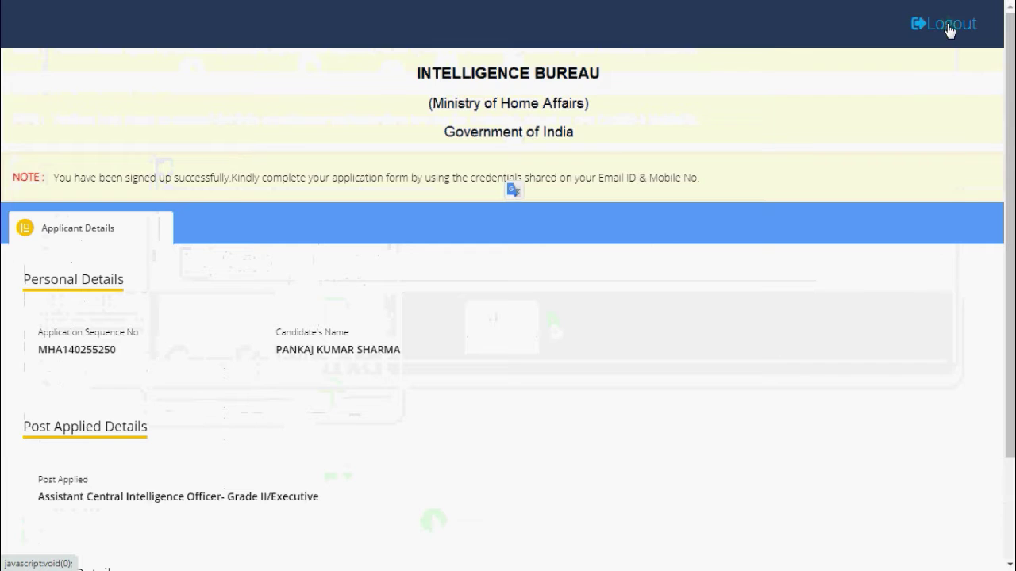
left_click(950, 31)
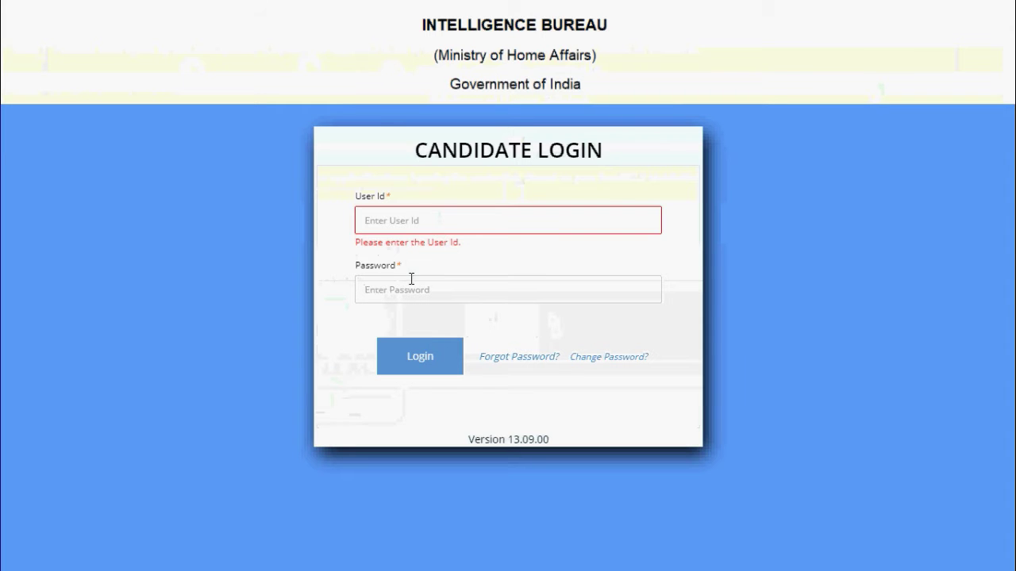
key("ctrl+v")
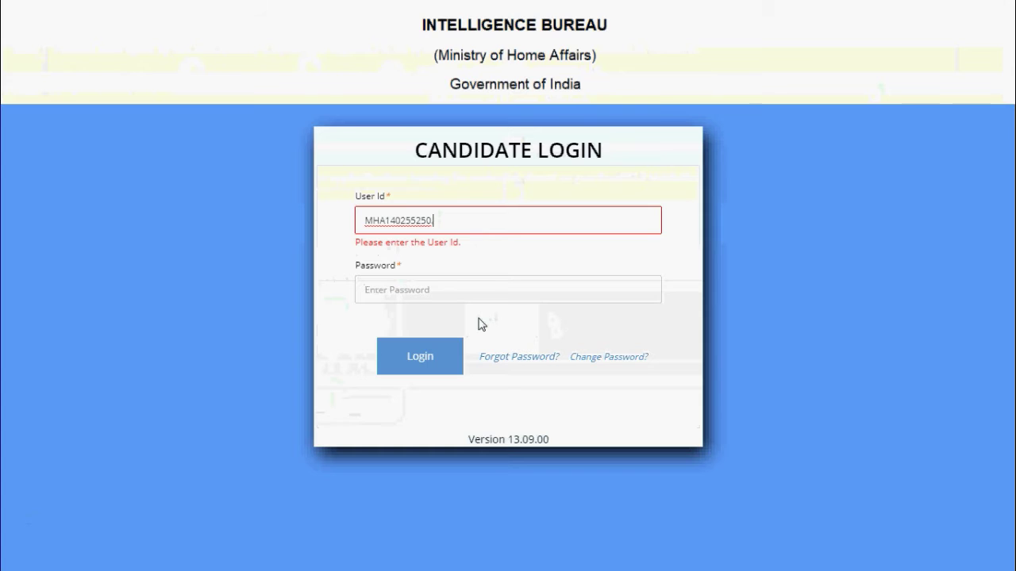
key("BackSpace")
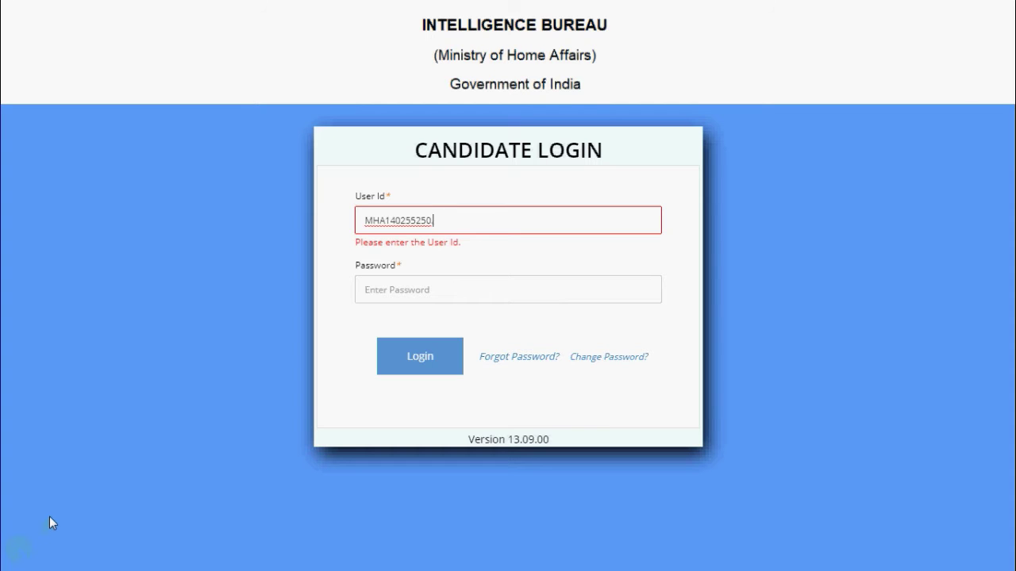
mouse_move(554, 10)
left_click(431, 292)
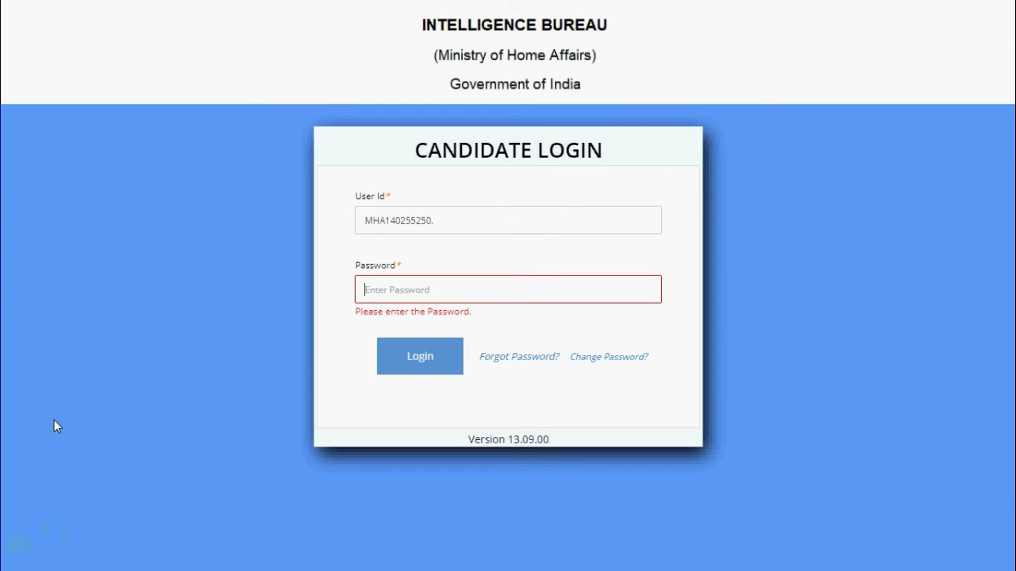
type("••")
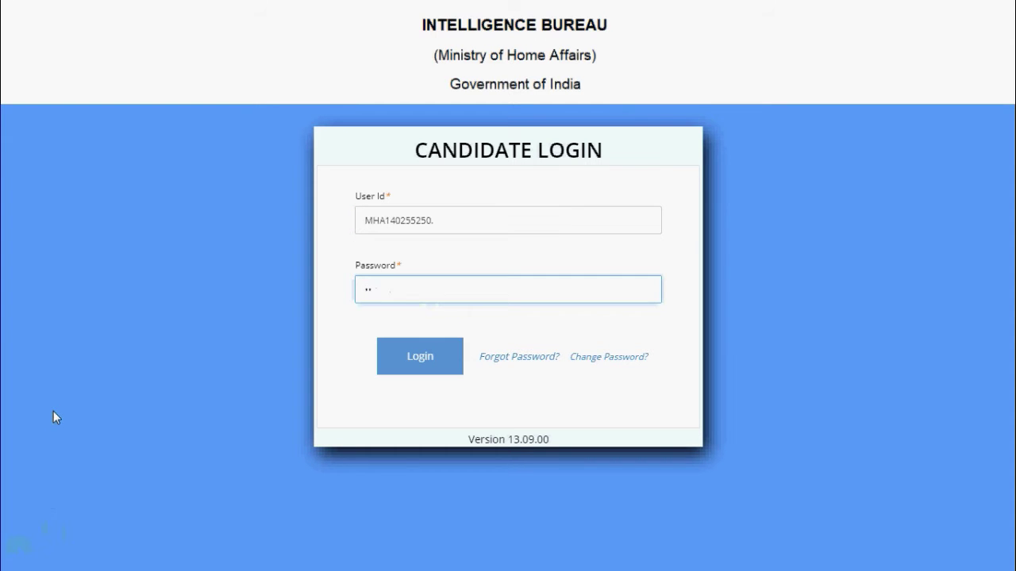
type("•••••")
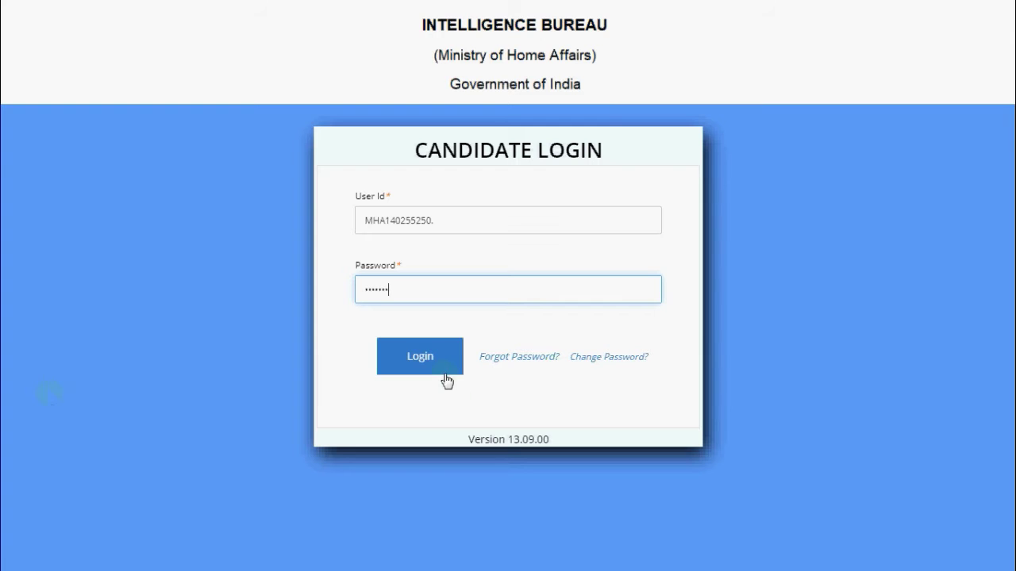
left_click(444, 375)
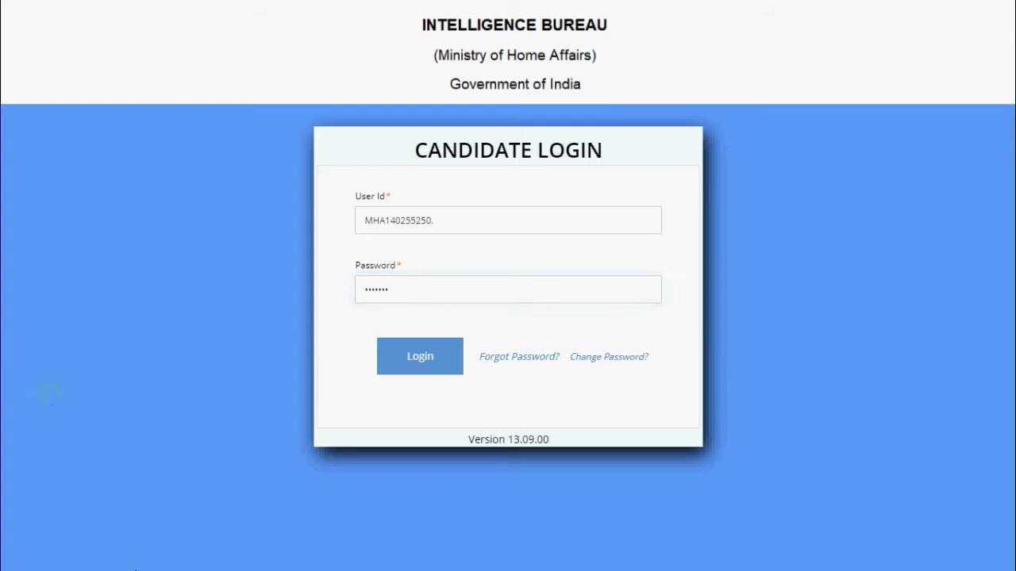
left_click(531, 234)
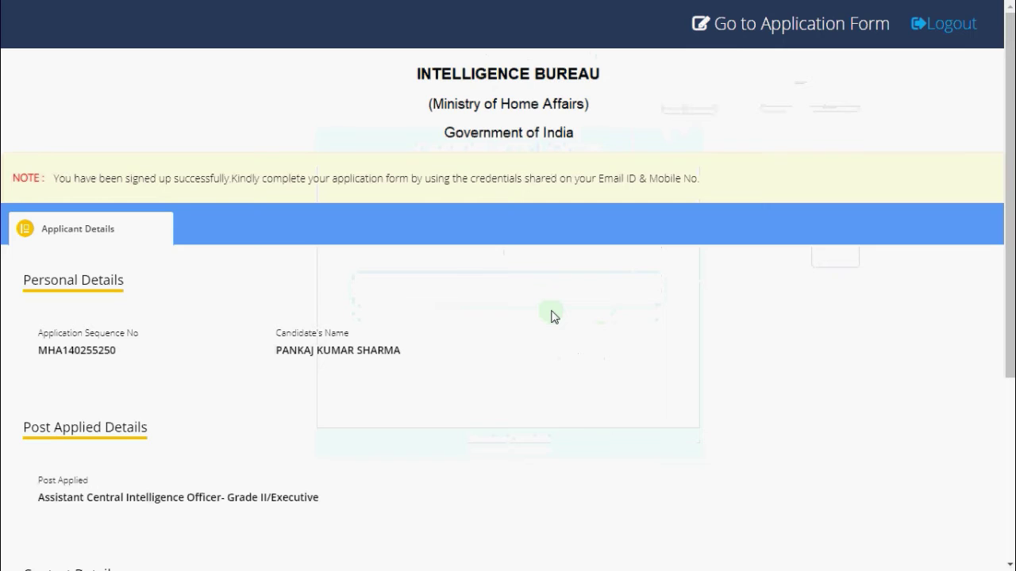
scroll(520, 317, "down", 2)
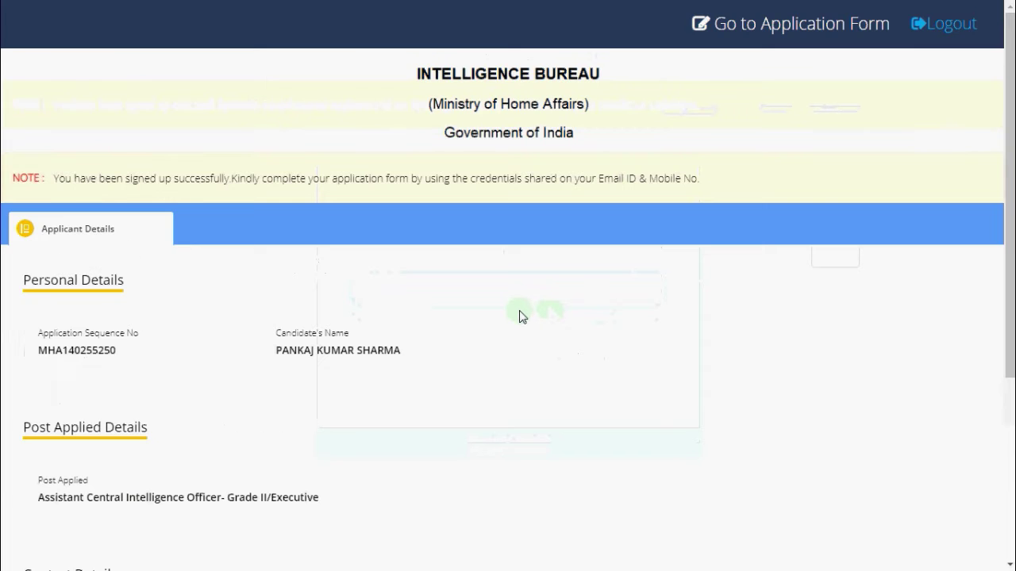
scroll(519, 315, "down", 2)
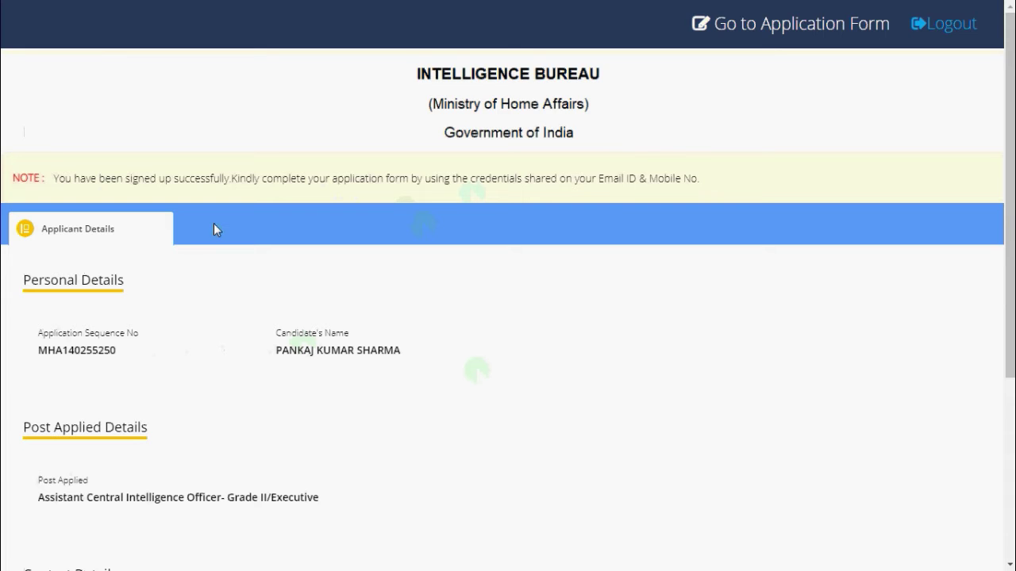
scroll(131, 261, "down", 1)
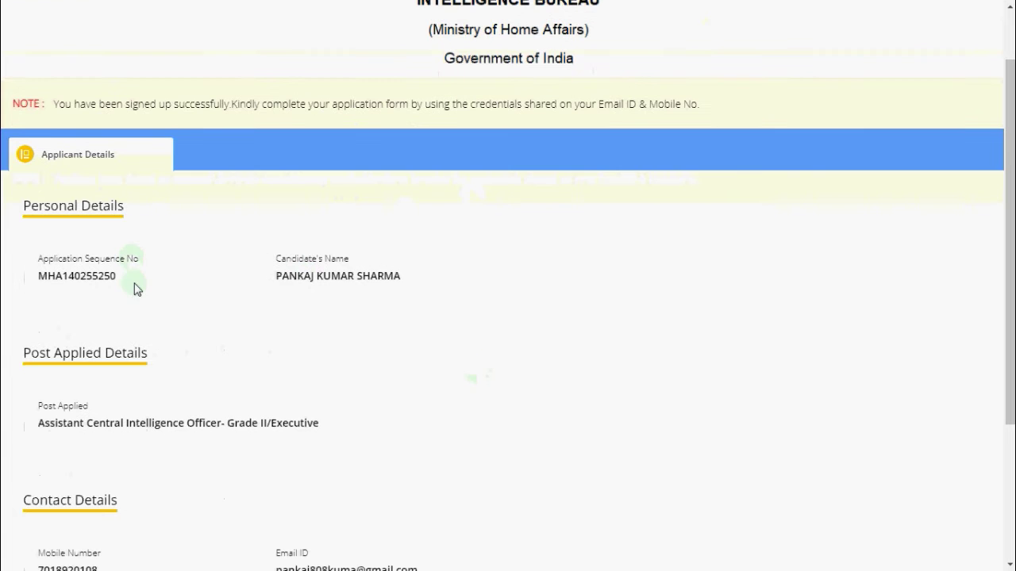
scroll(212, 295, "down", 2)
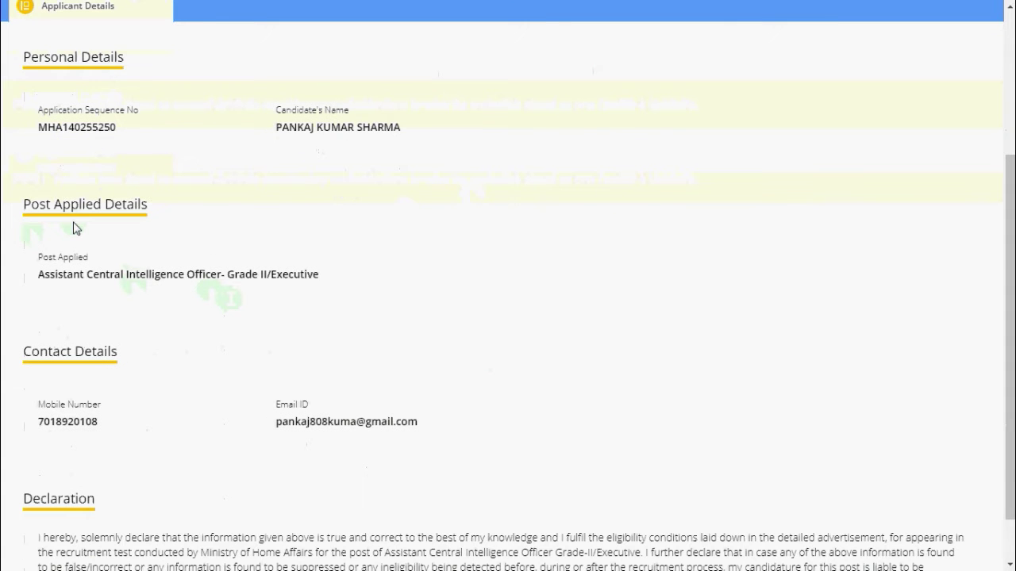
scroll(154, 310, "down", 1)
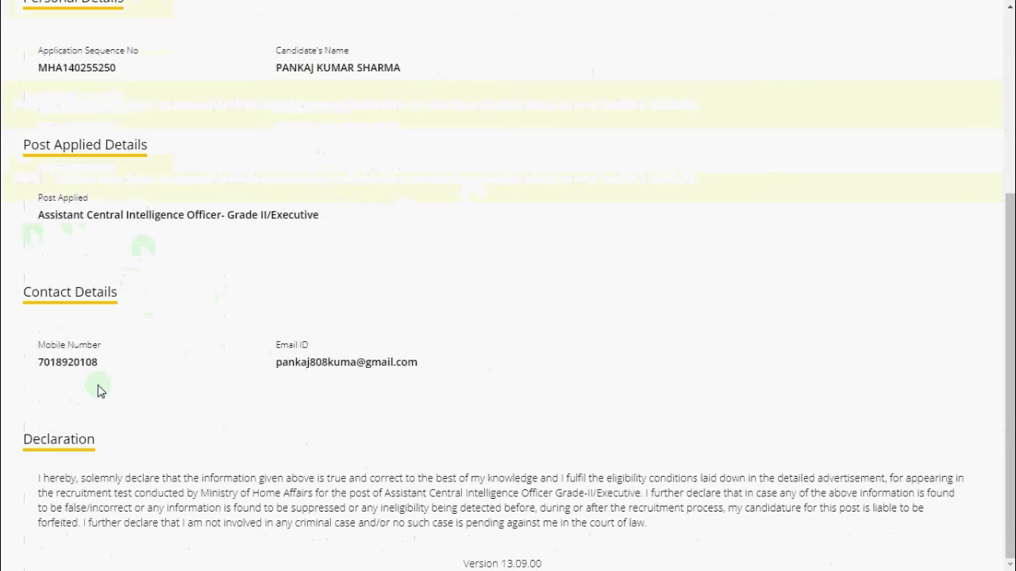
scroll(270, 362, "up", 3)
scroll(271, 362, "up", 2)
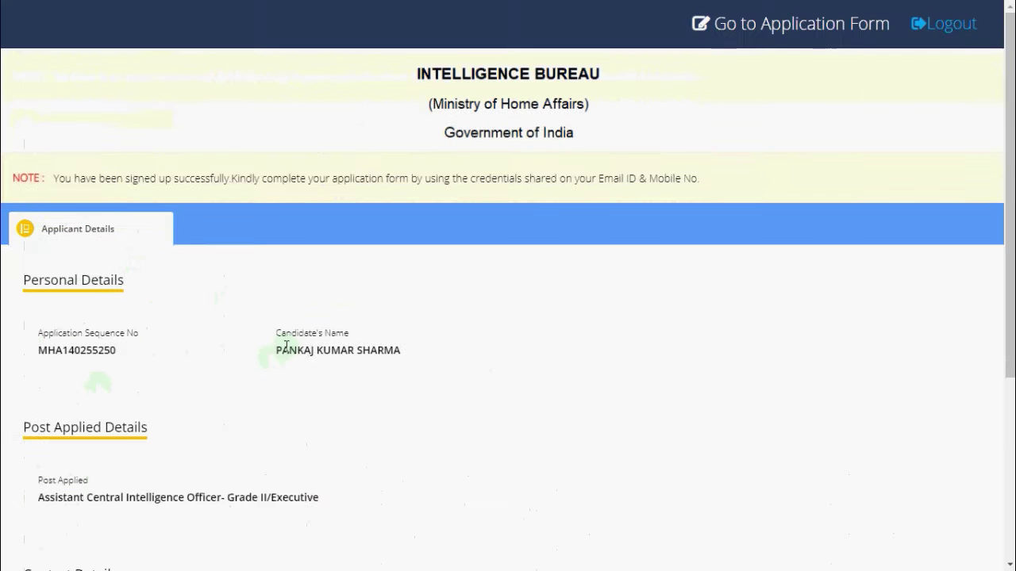
left_click(780, 31)
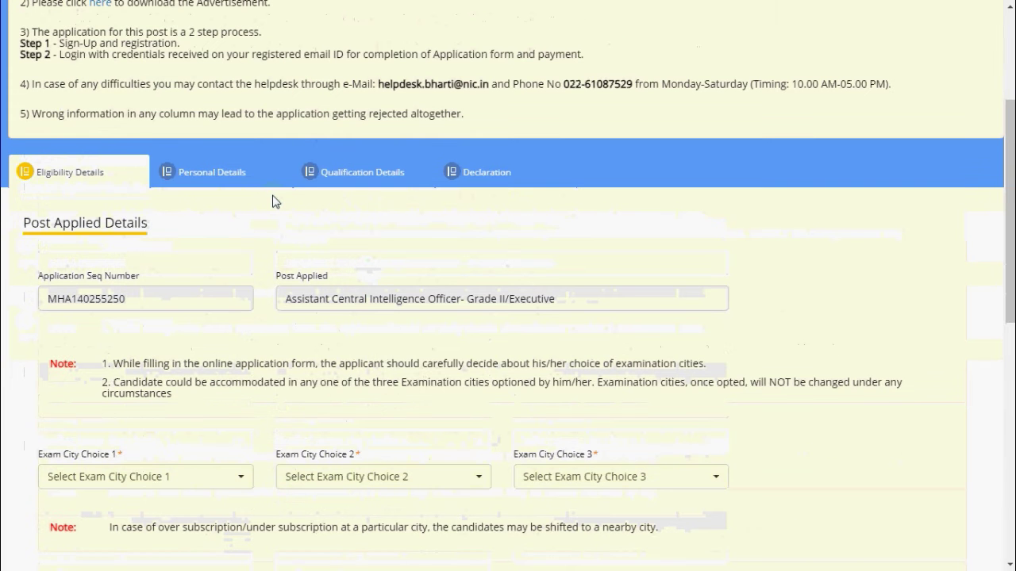
Choose Mohali as Exam City Choice 1
scroll(272, 202, "down", 1)
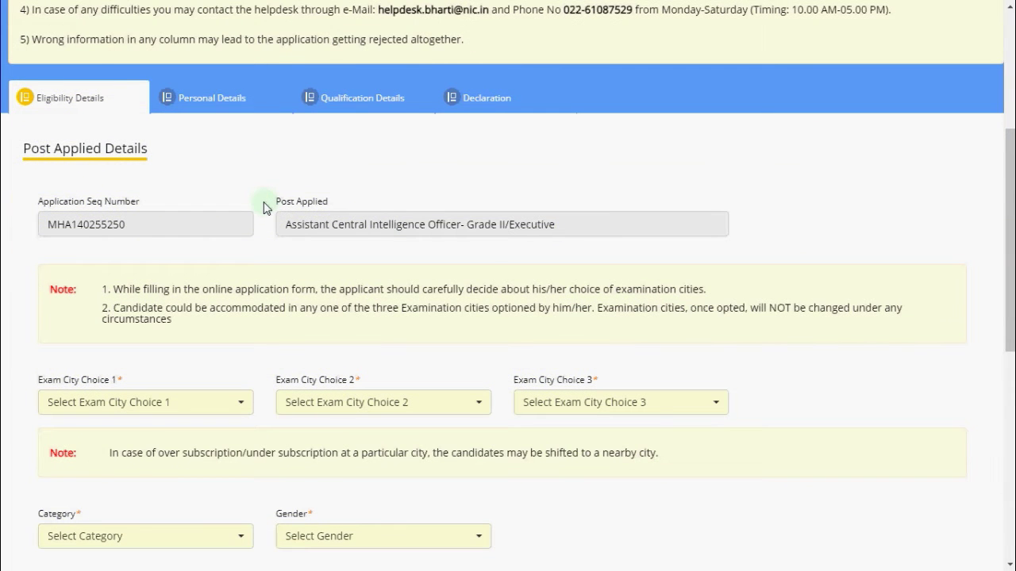
scroll(265, 206, "down", 2)
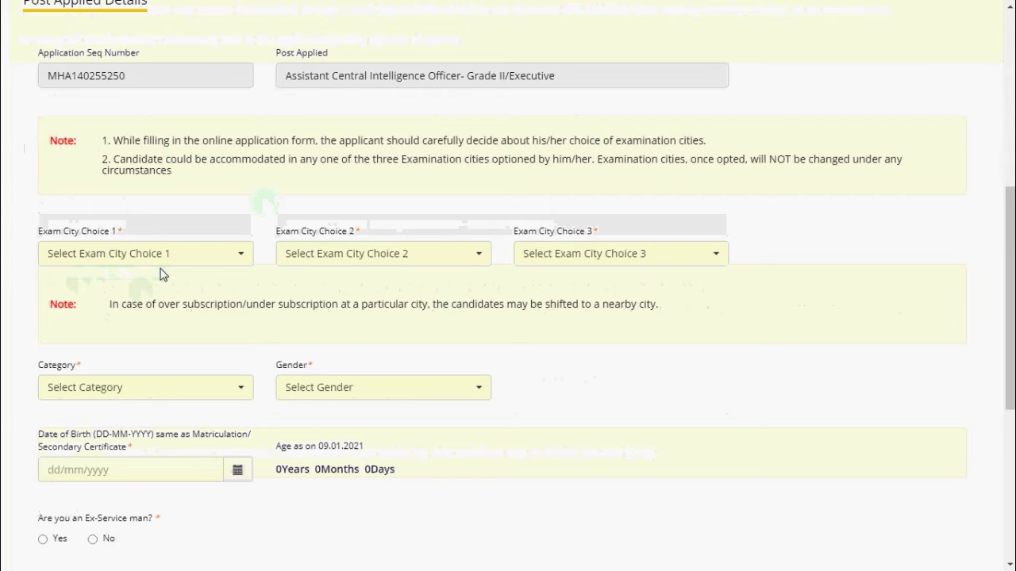
left_click(212, 262)
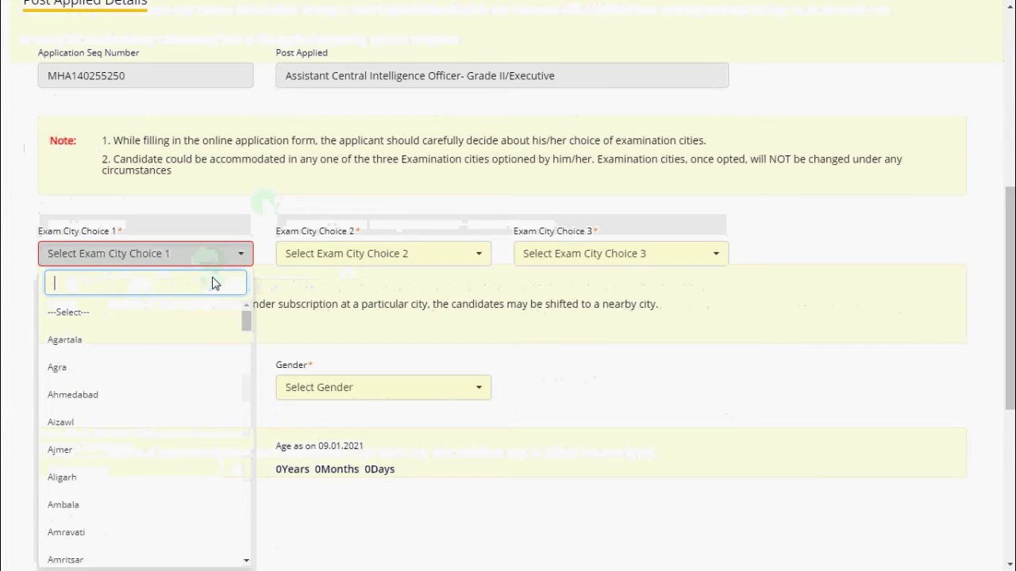
scroll(195, 337, "down", 2)
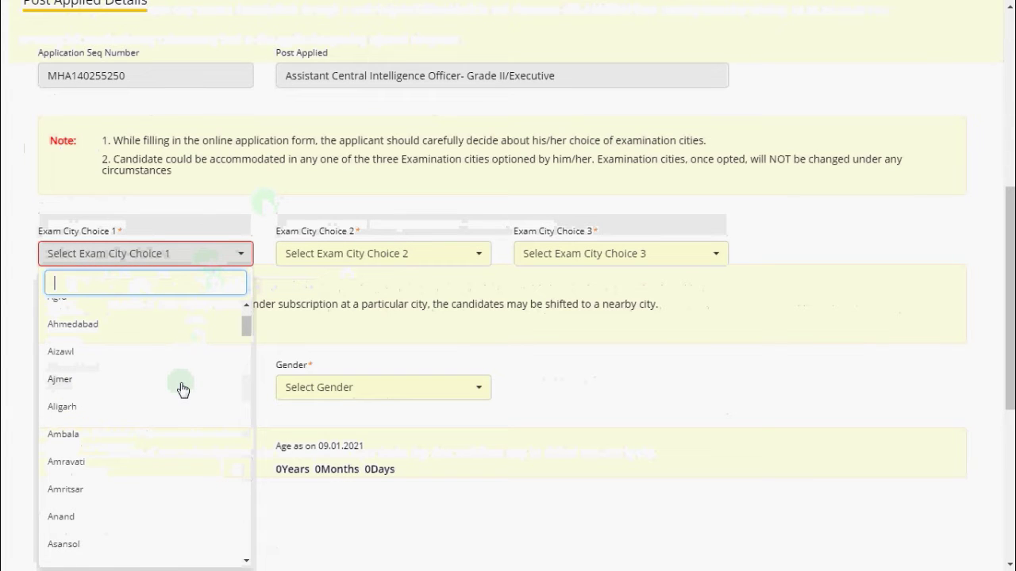
scroll(100, 453, "down", 3)
scroll(148, 446, "down", 3)
scroll(163, 431, "down", 10)
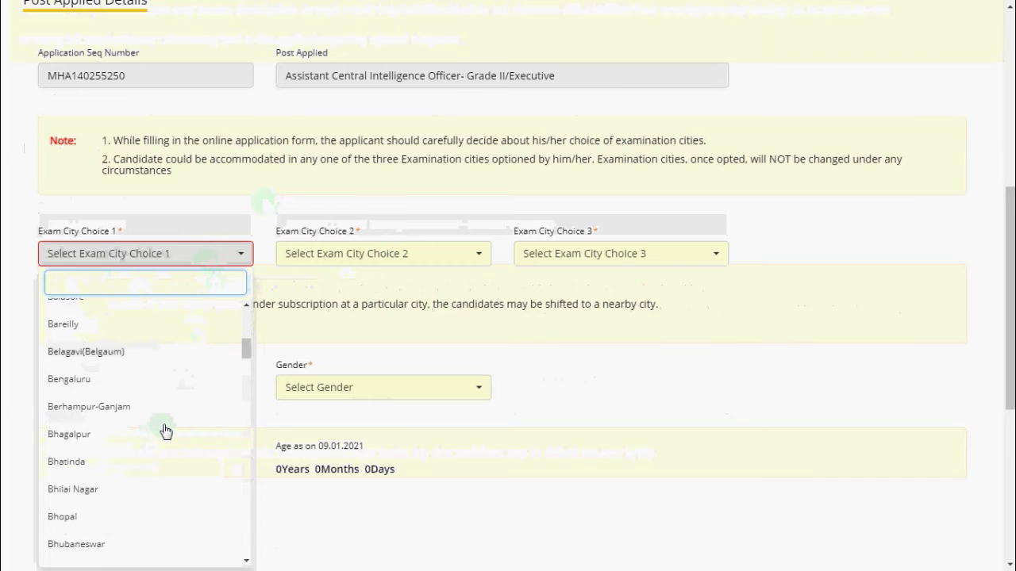
left_click(117, 286)
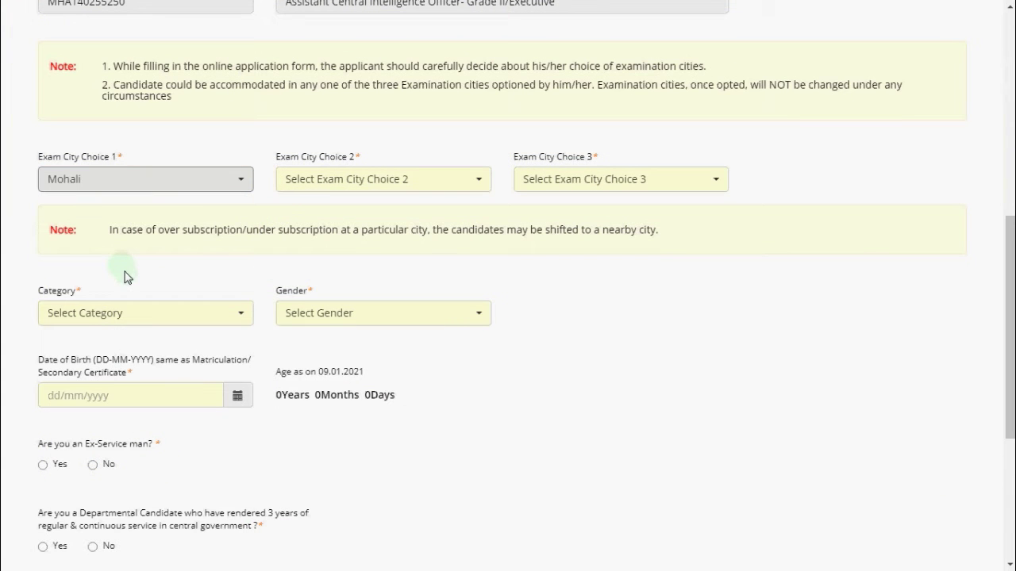
Search the second-choice exam city list for Hamirpur
left_click(340, 181)
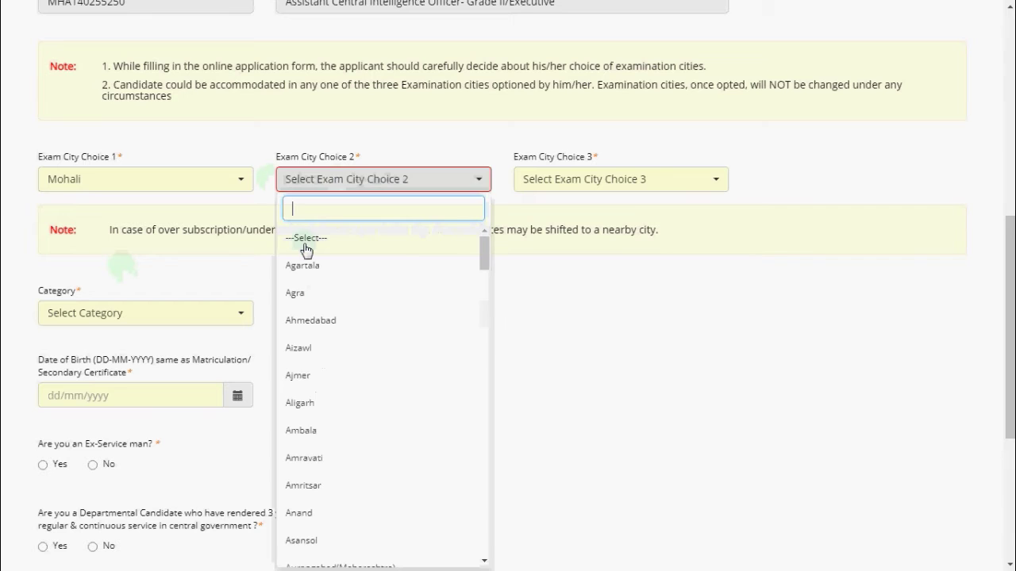
scroll(353, 472, "down", 5)
scroll(357, 473, "down", 6)
scroll(380, 472, "down", 5)
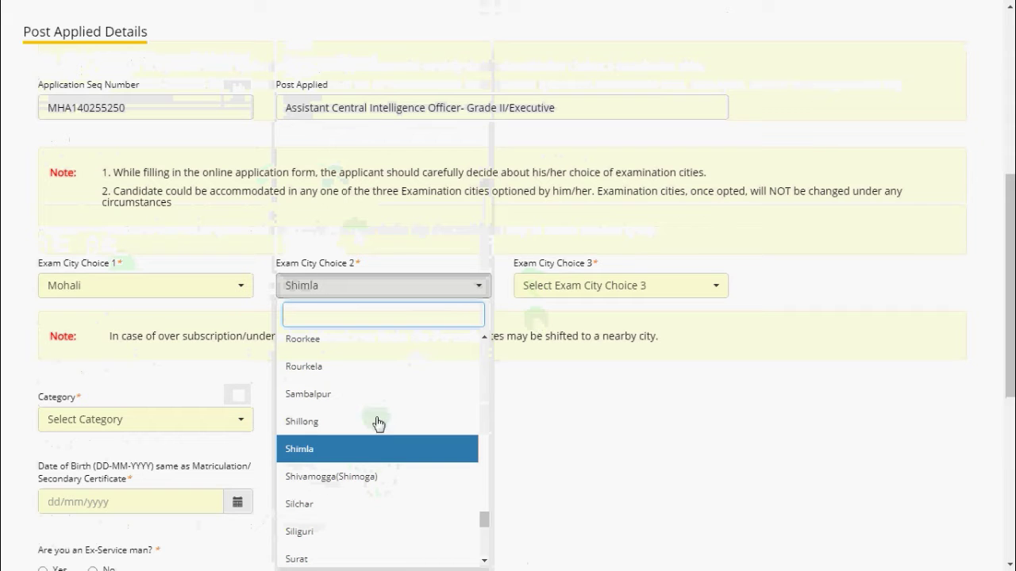
scroll(378, 422, "down", 3)
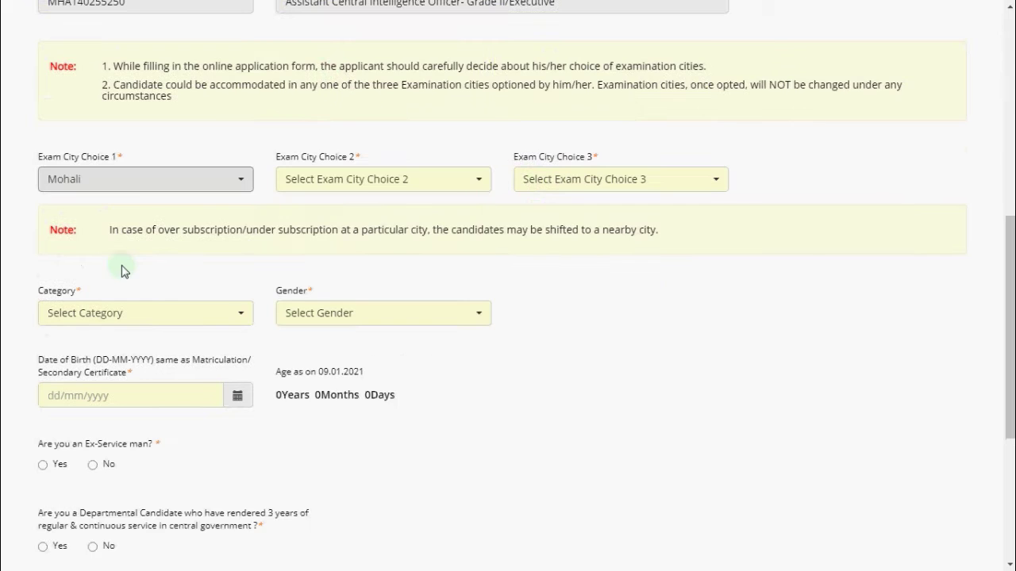
type("HAMI")
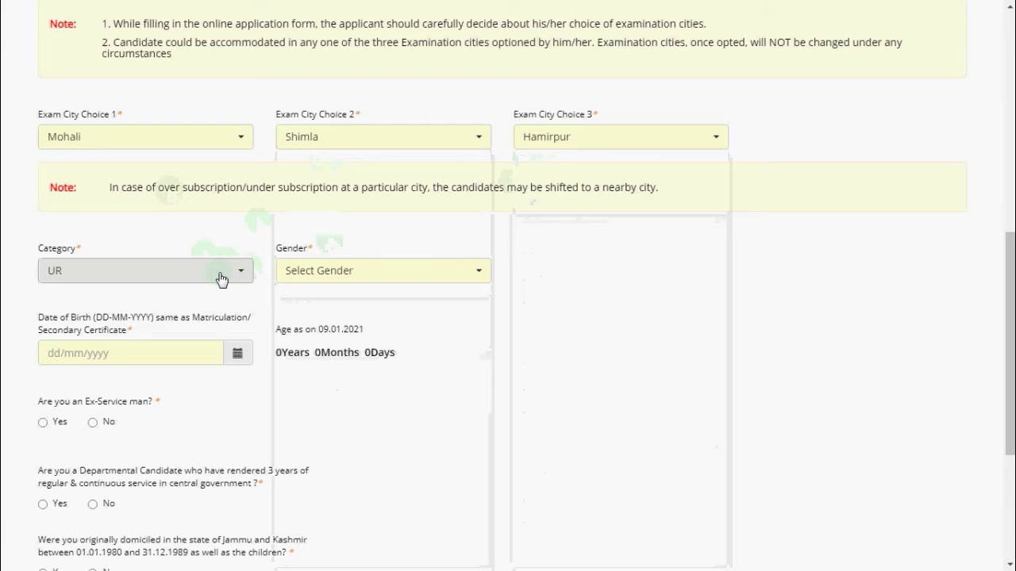
left_click(340, 276)
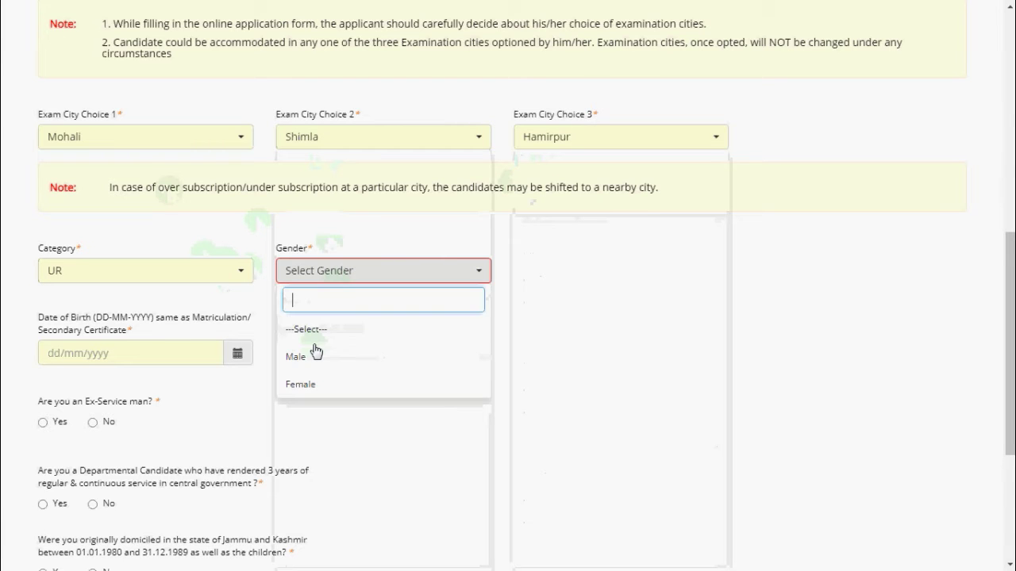
left_click(325, 354)
scroll(161, 385, "down", 2)
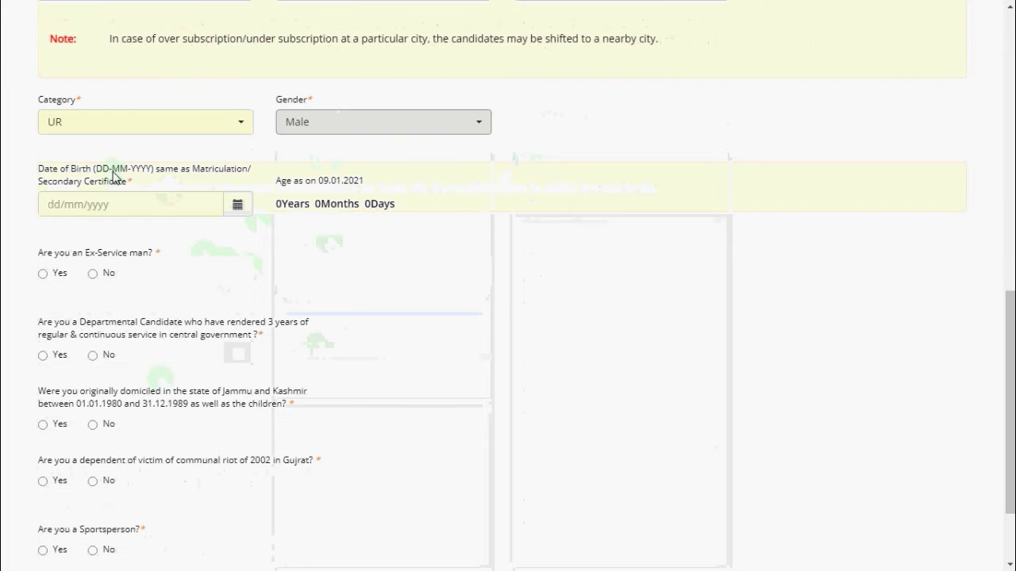
left_click(133, 212)
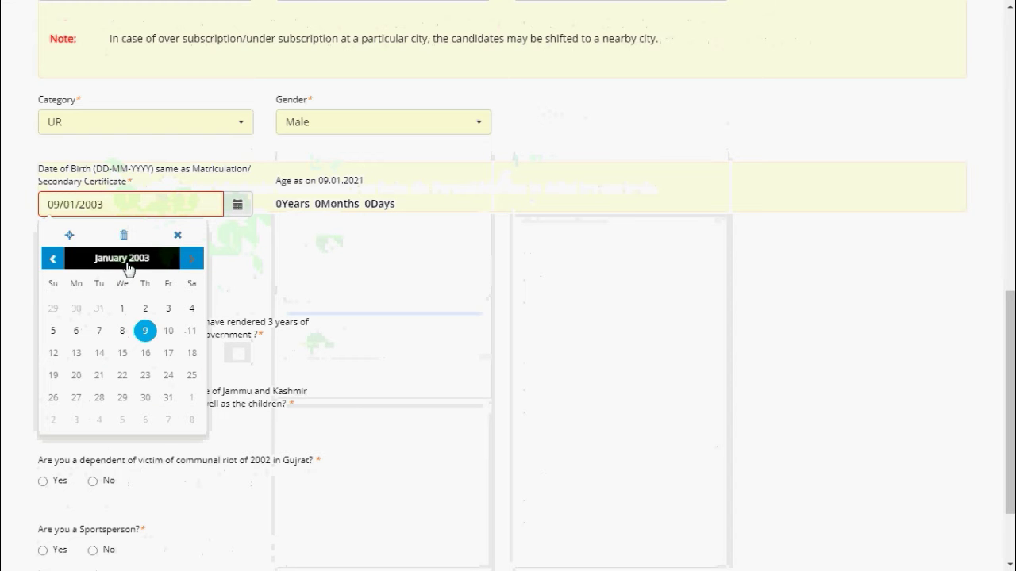
left_click(127, 261)
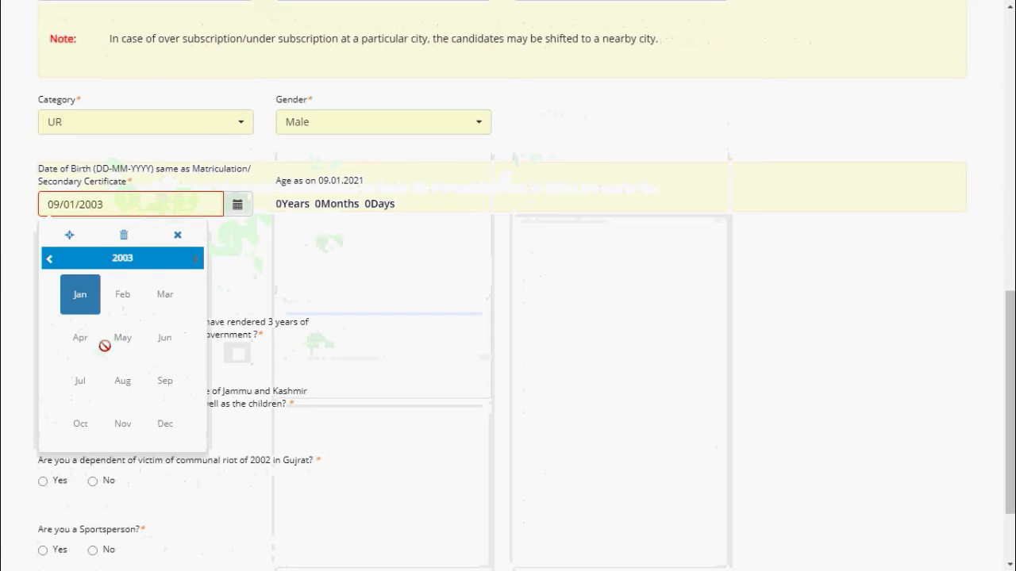
left_click(96, 257)
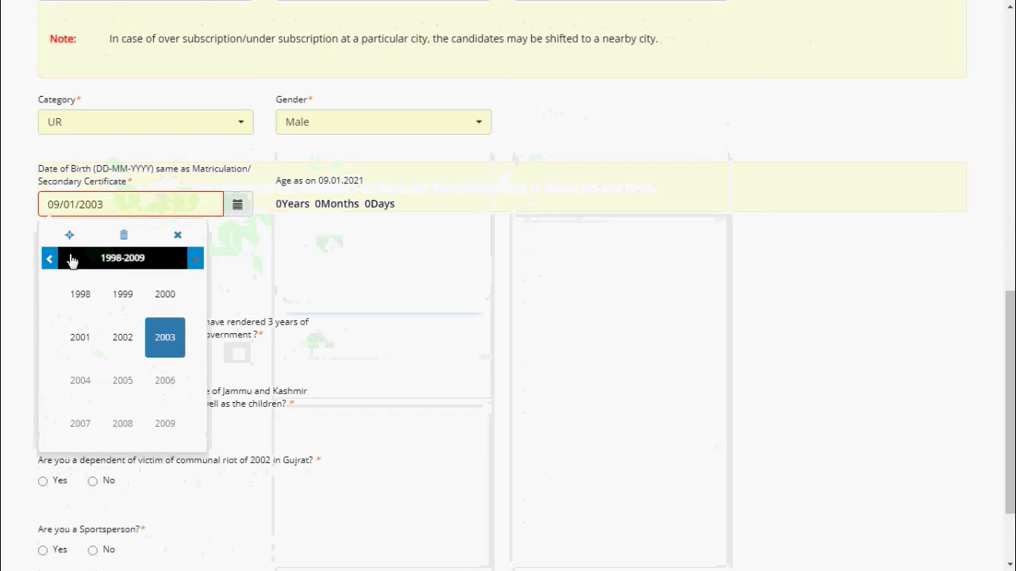
left_click(80, 294)
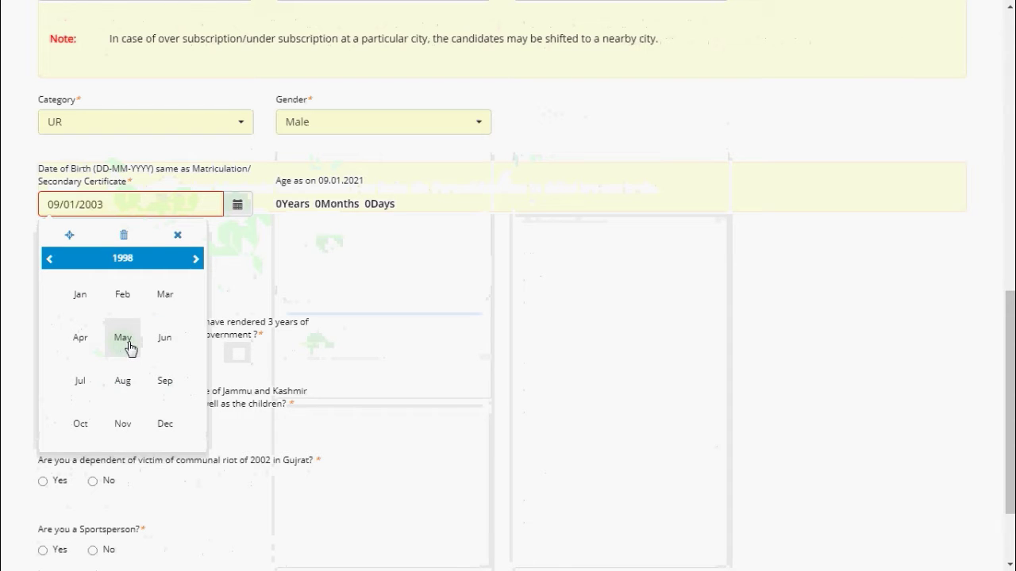
left_click(128, 341)
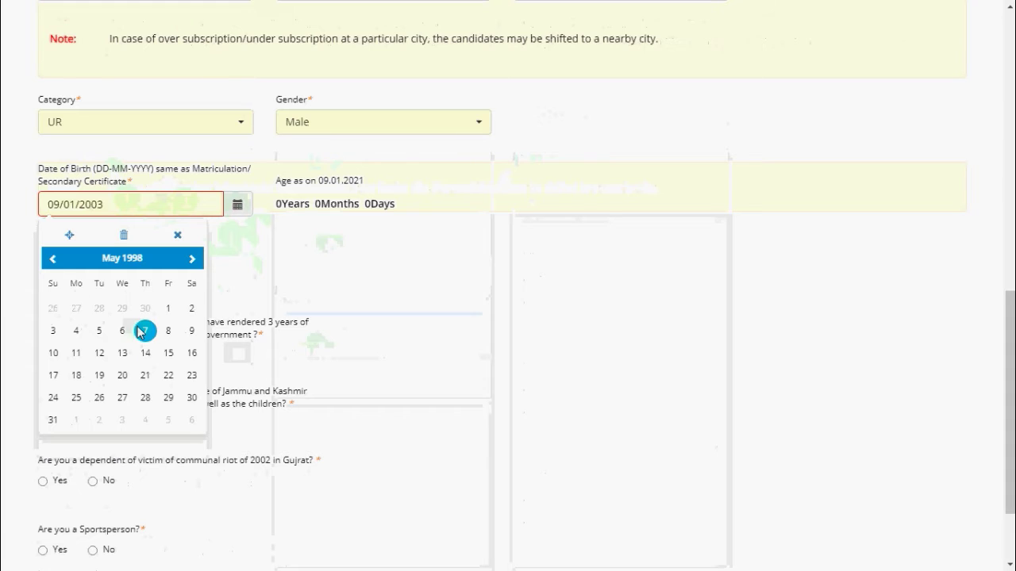
left_click(200, 352)
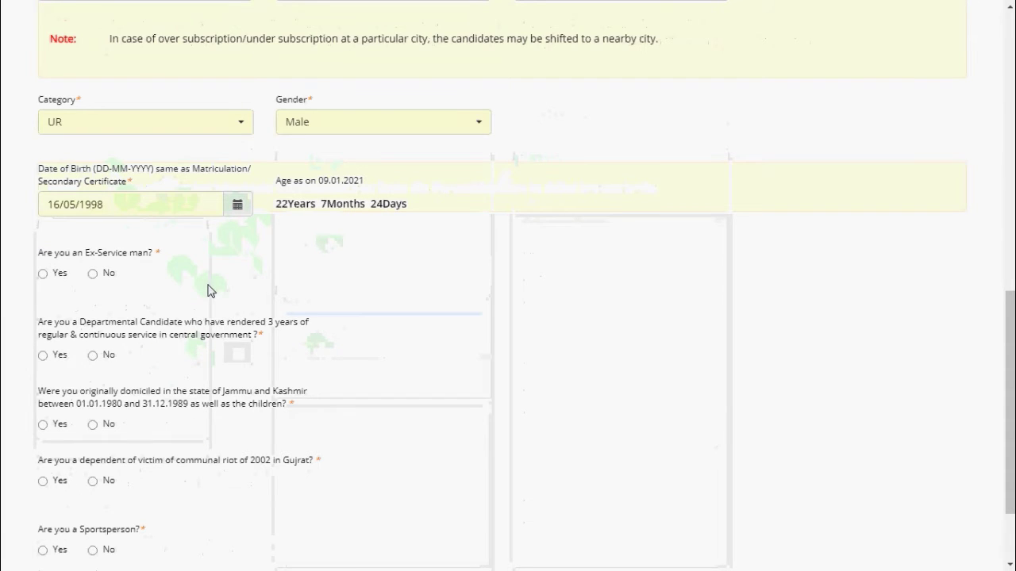
left_click(93, 273)
scroll(95, 230, "down", 2)
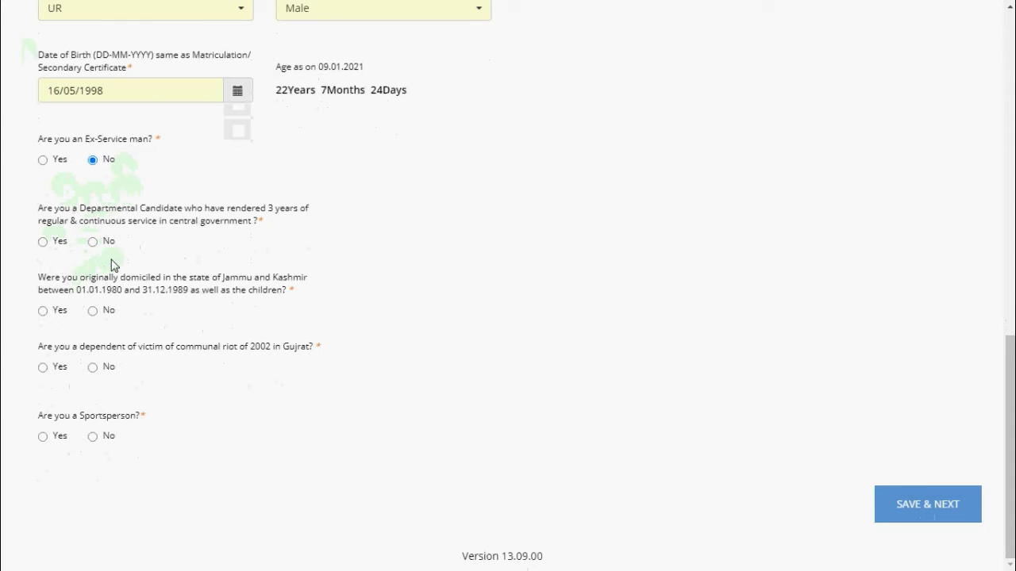
Answer No to departmental, Jammu and Kashmir, Gujarat riot and sportsperson questions, then save
left_click(93, 242)
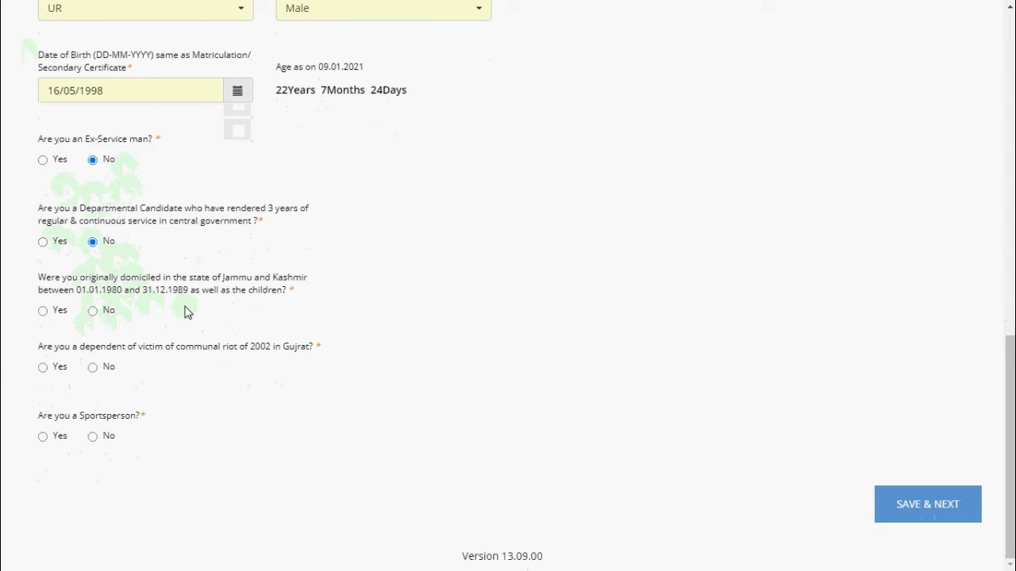
left_click(93, 311)
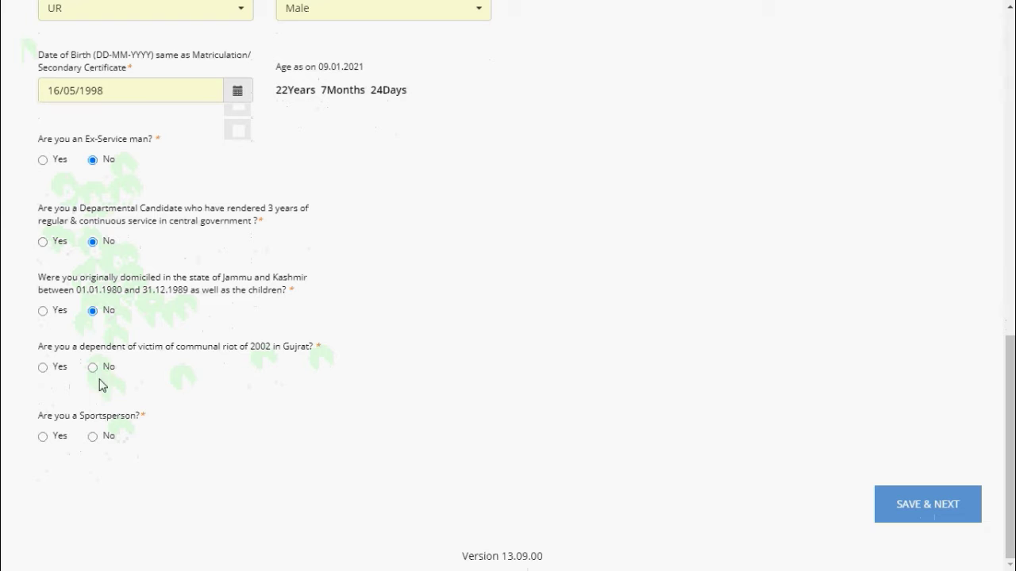
left_click(93, 367)
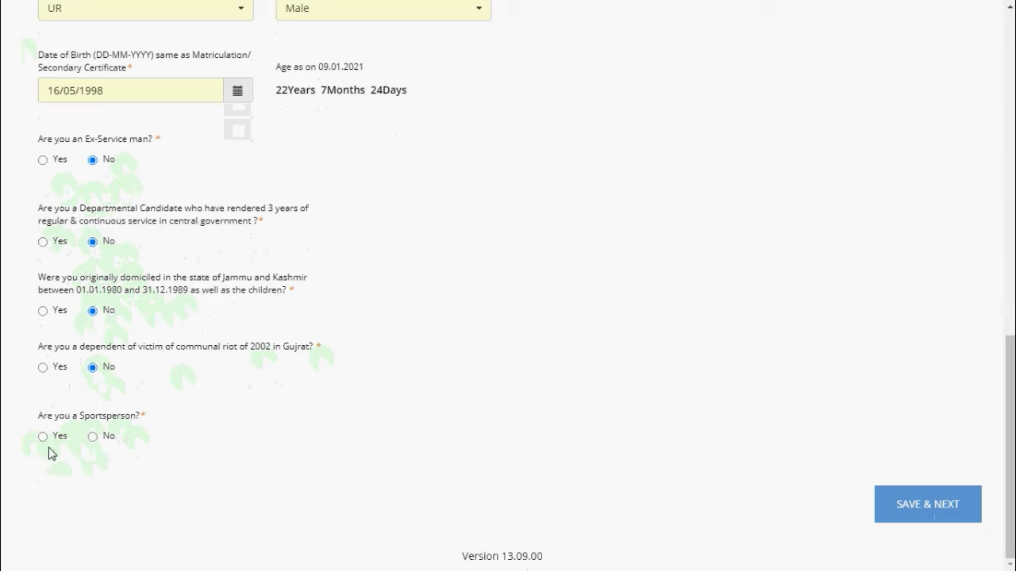
left_click(92, 437)
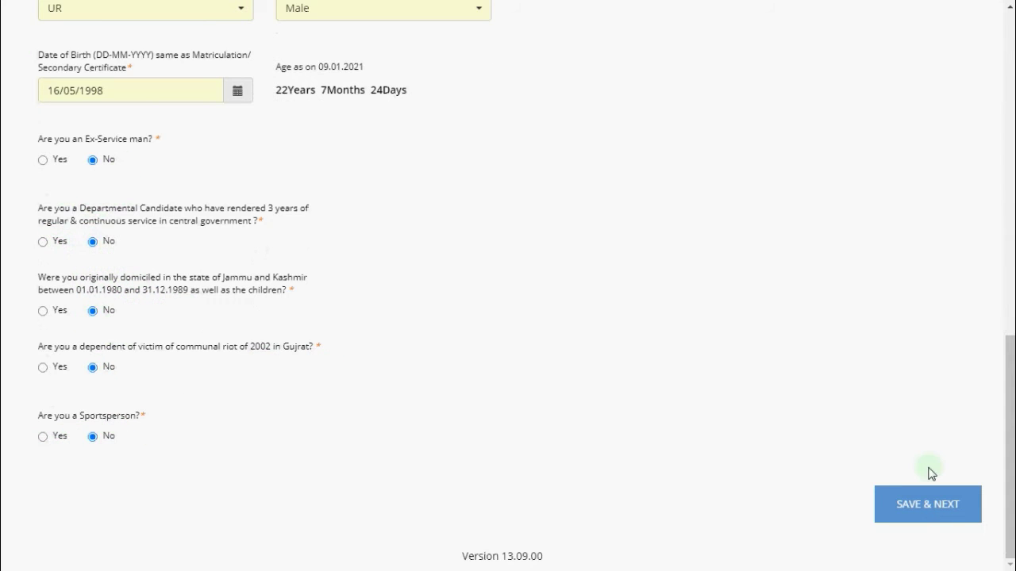
left_click(927, 512)
Autofill the present address, mark the permanent address as the same, and enter the mother's name
left_click(170, 262)
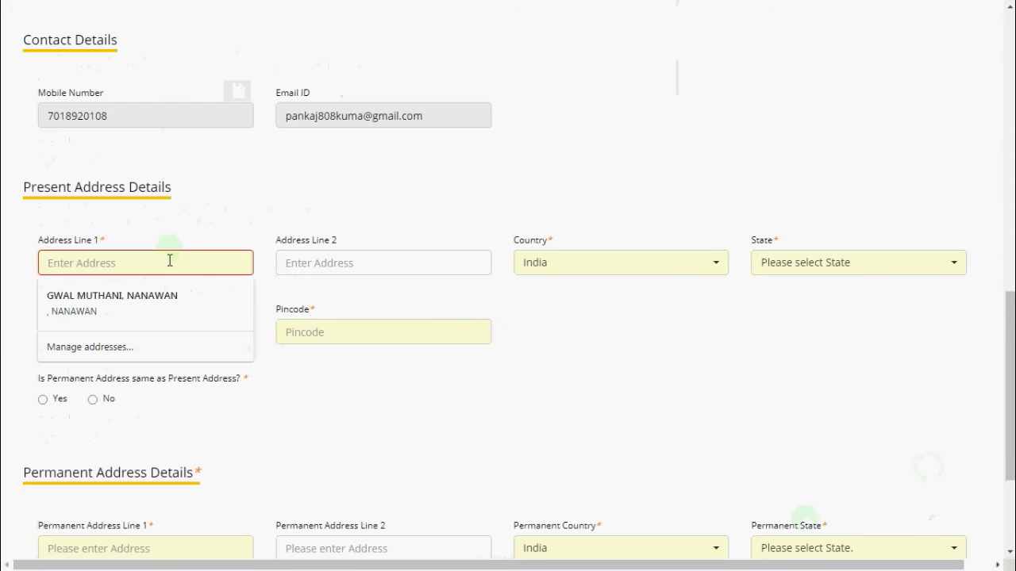
left_click(168, 296)
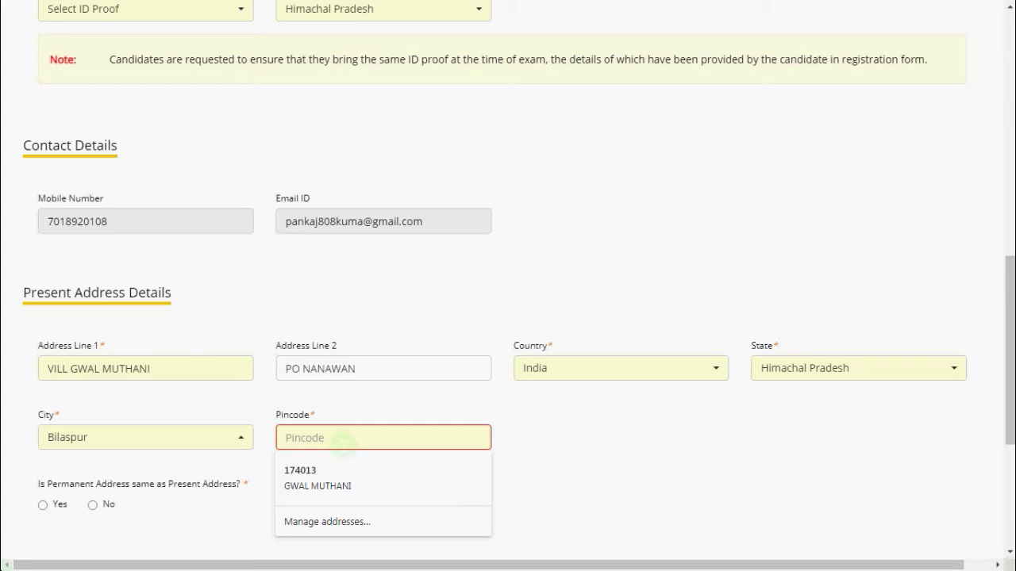
left_click(73, 505)
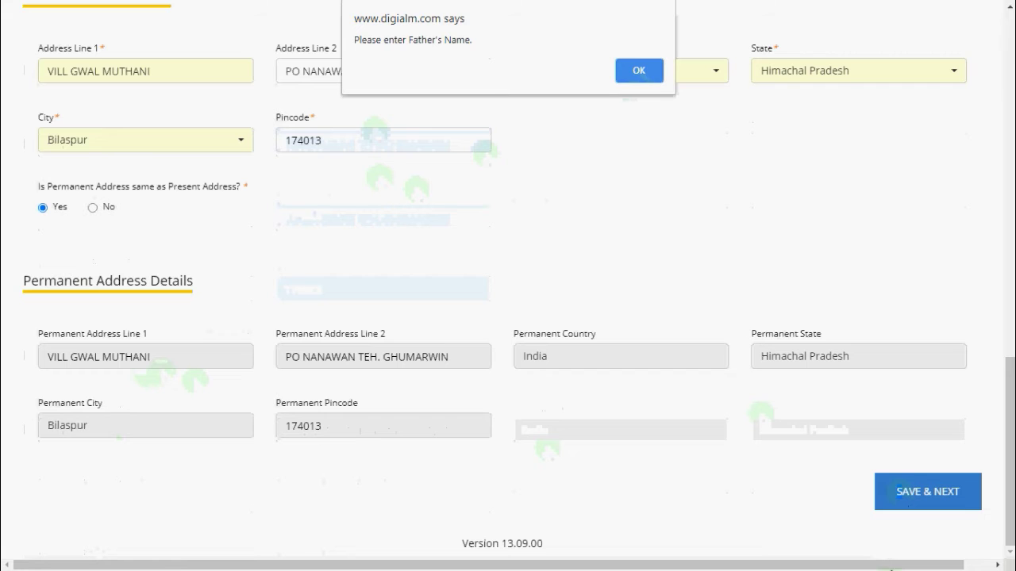
left_click(639, 70)
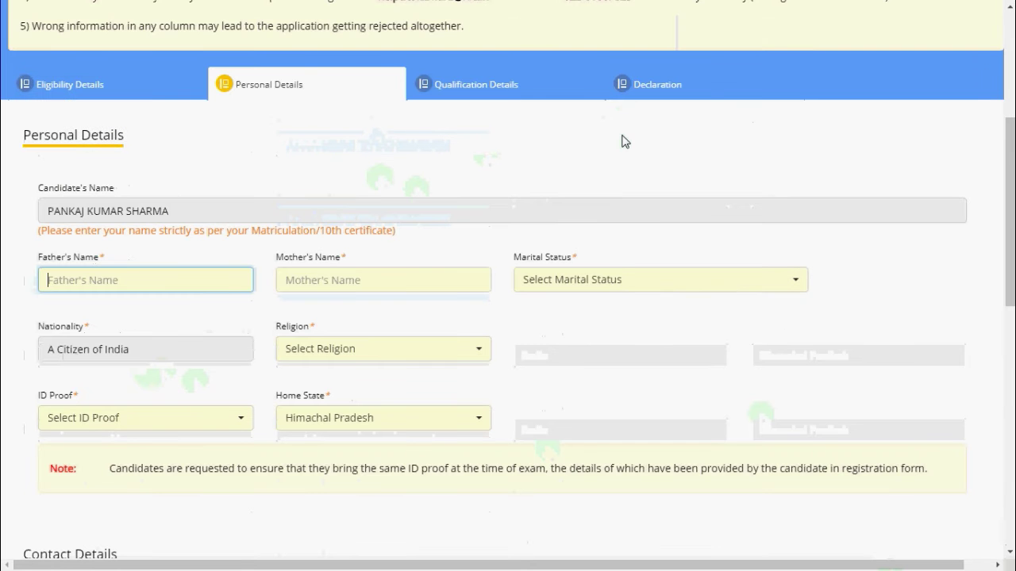
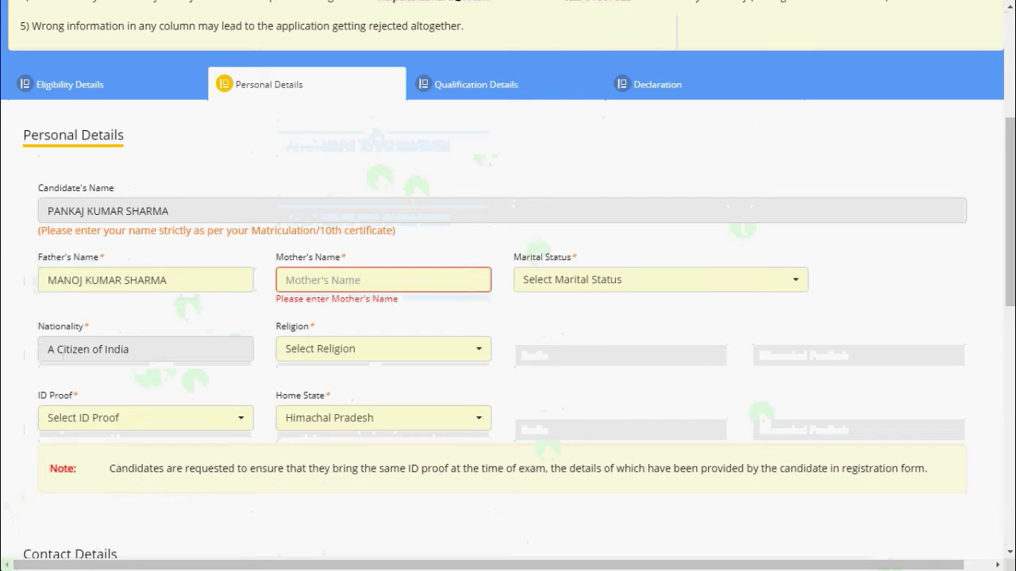
Set marital status to Unmarried, religion to Hinduism and ID proof to Aadhar Card
left_click(635, 279)
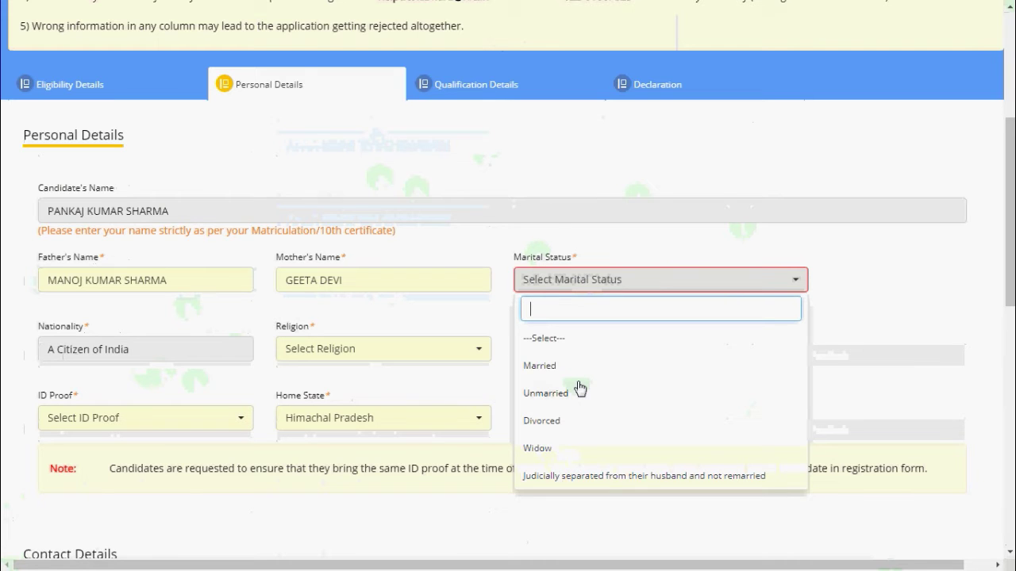
left_click(580, 378)
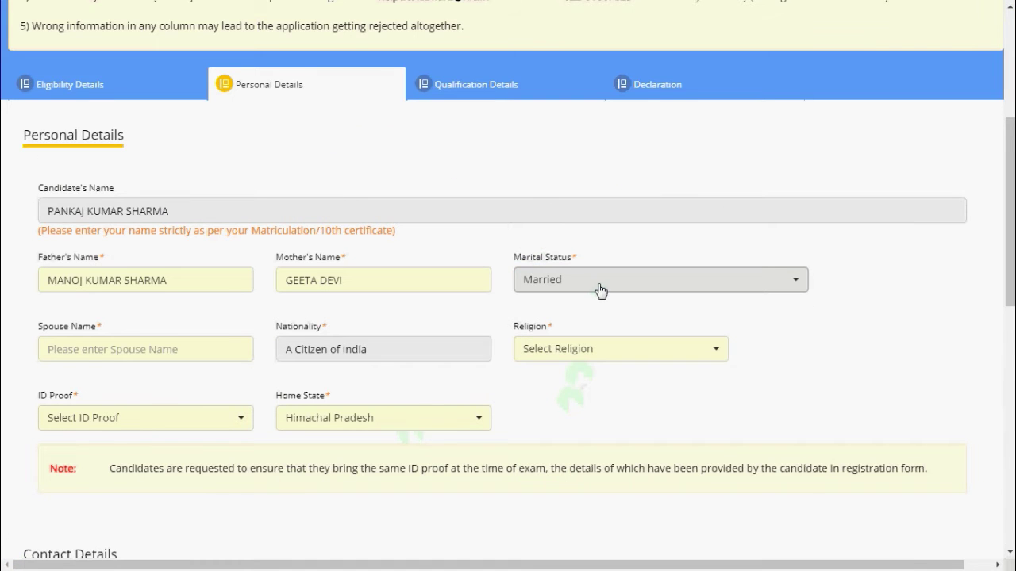
scroll(476, 285, "down", 1)
left_click(347, 278)
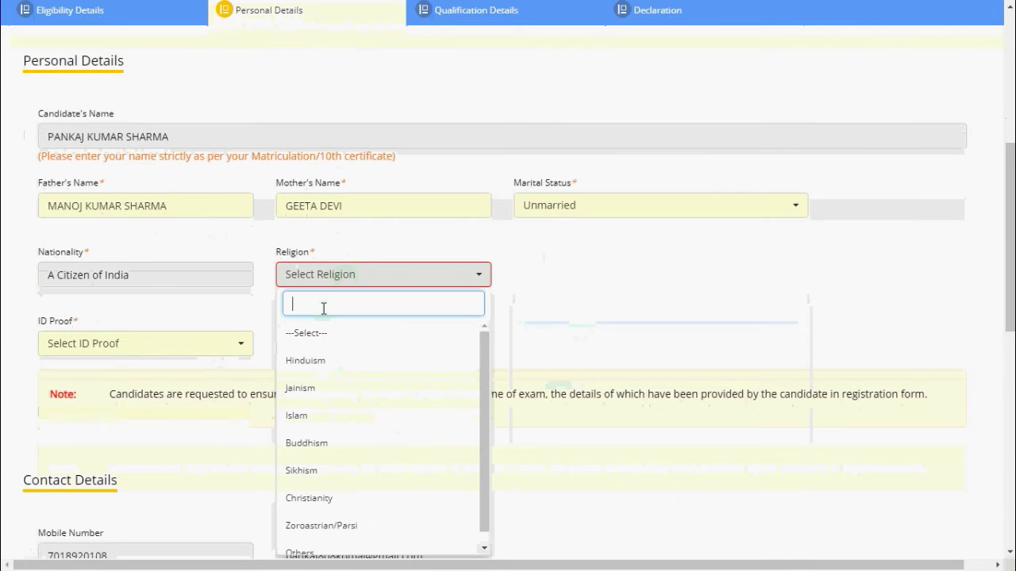
left_click(346, 362)
left_click(355, 278)
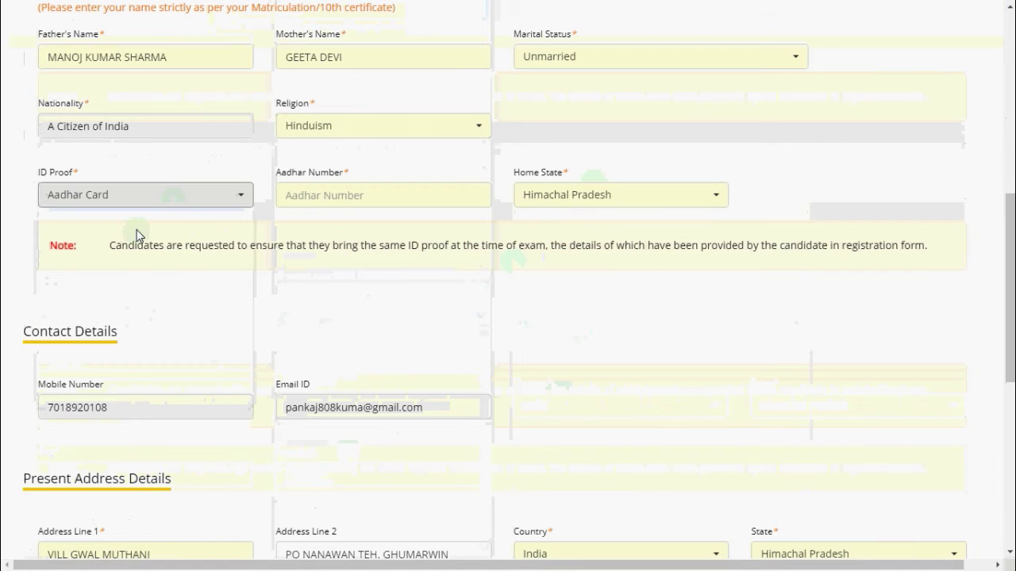
left_click(159, 198)
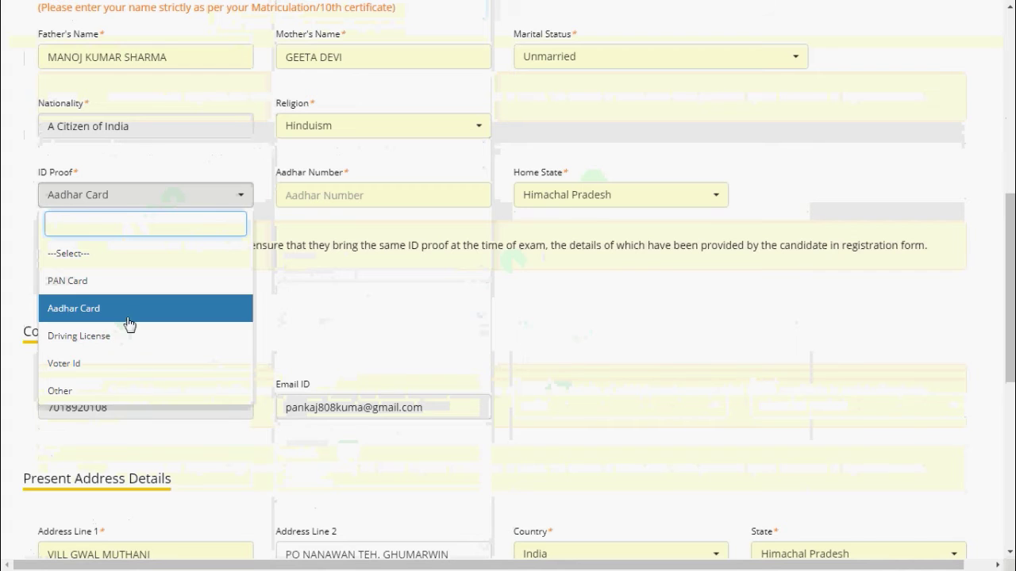
left_click(324, 340)
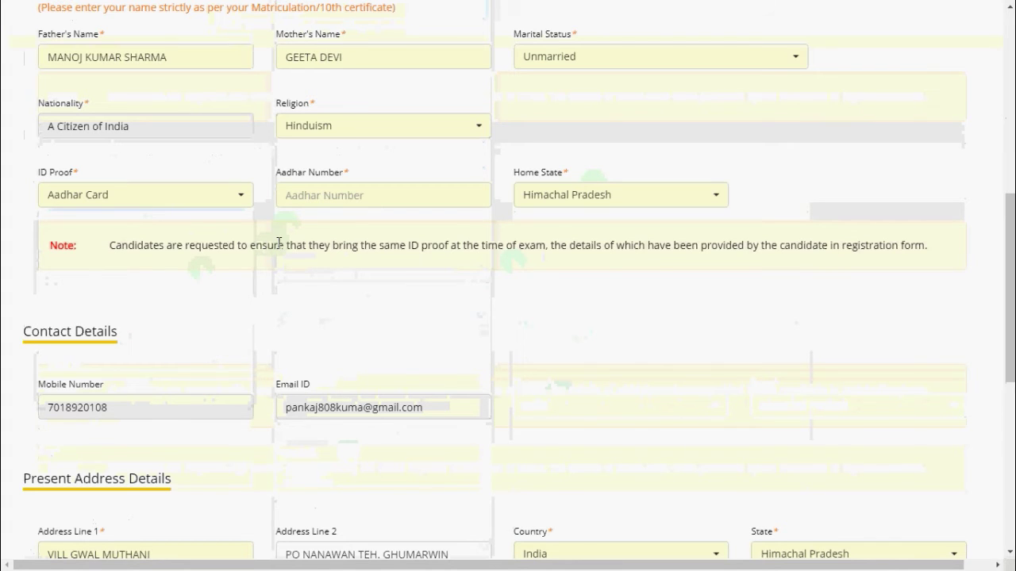
left_click(287, 195)
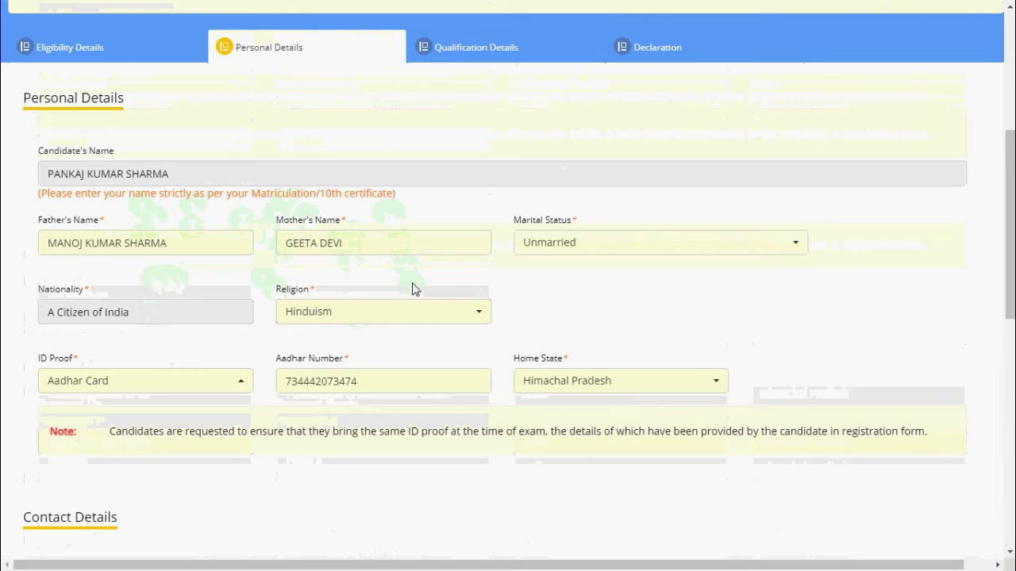
Scroll down past the completed address details to the SAVE & NEXT button
scroll(442, 310, "down", 8)
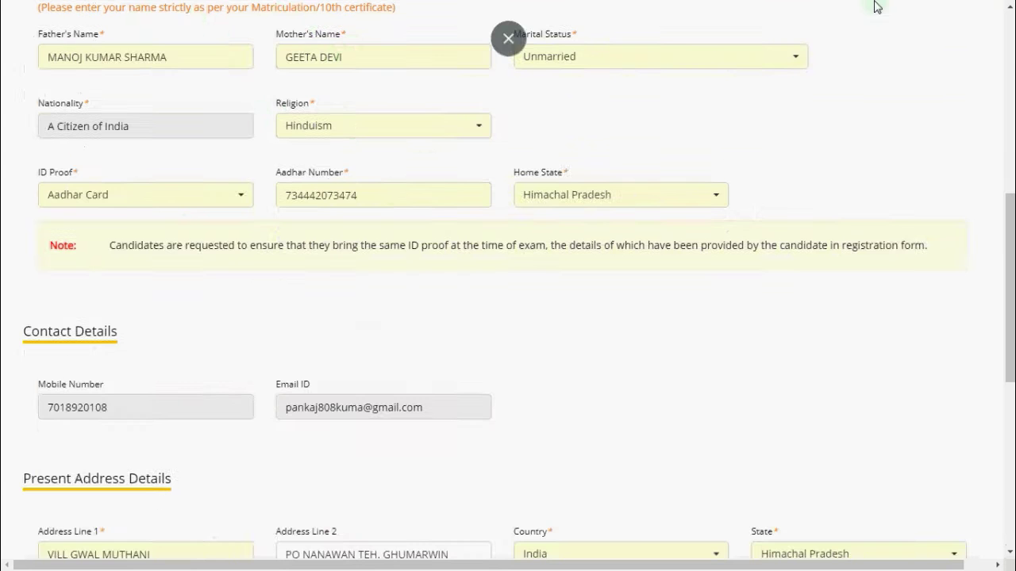
scroll(583, 329, "down", 1)
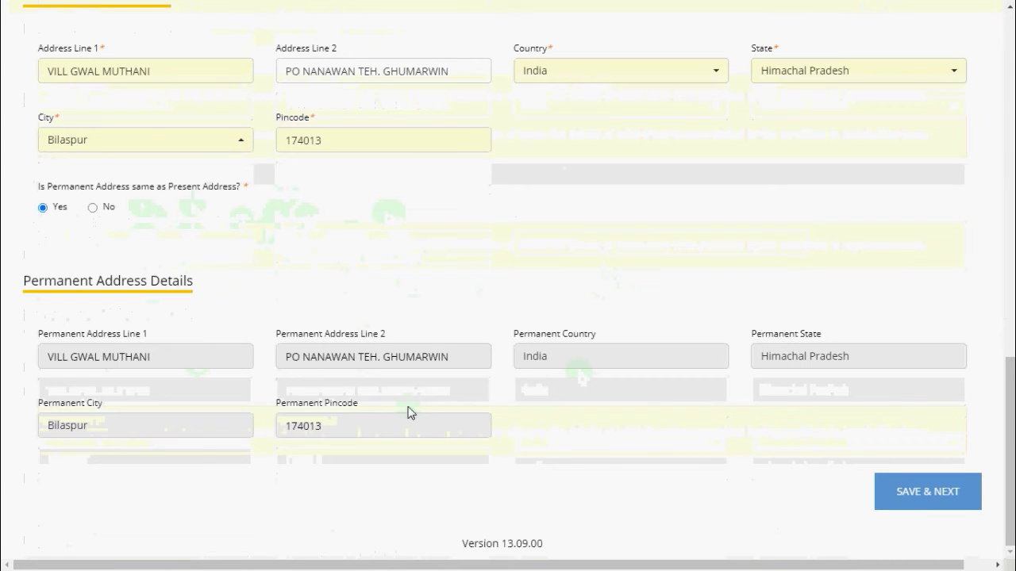
Save the personal details and set gender to Male
left_click(927, 491)
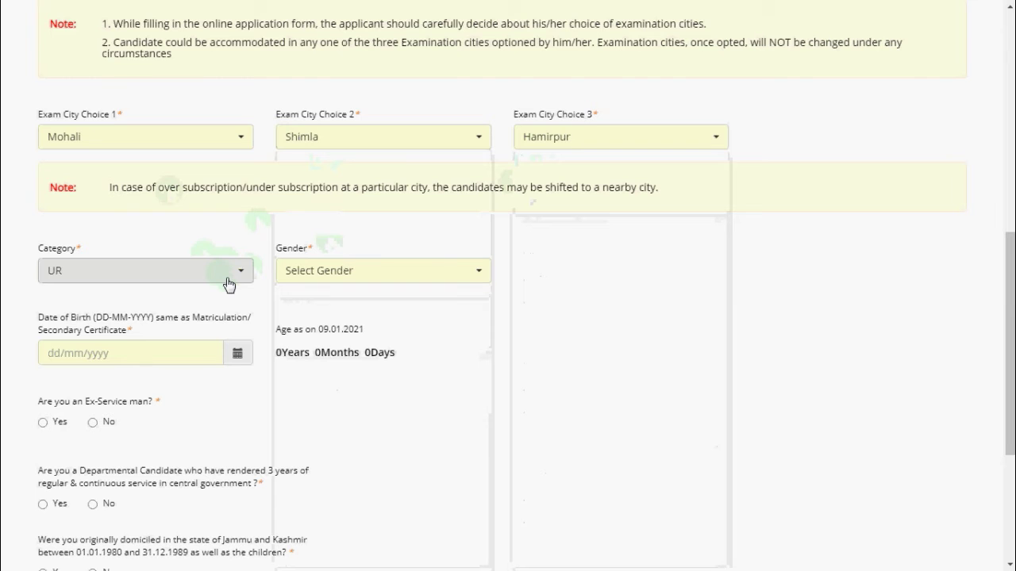
left_click(335, 270)
left_click(321, 351)
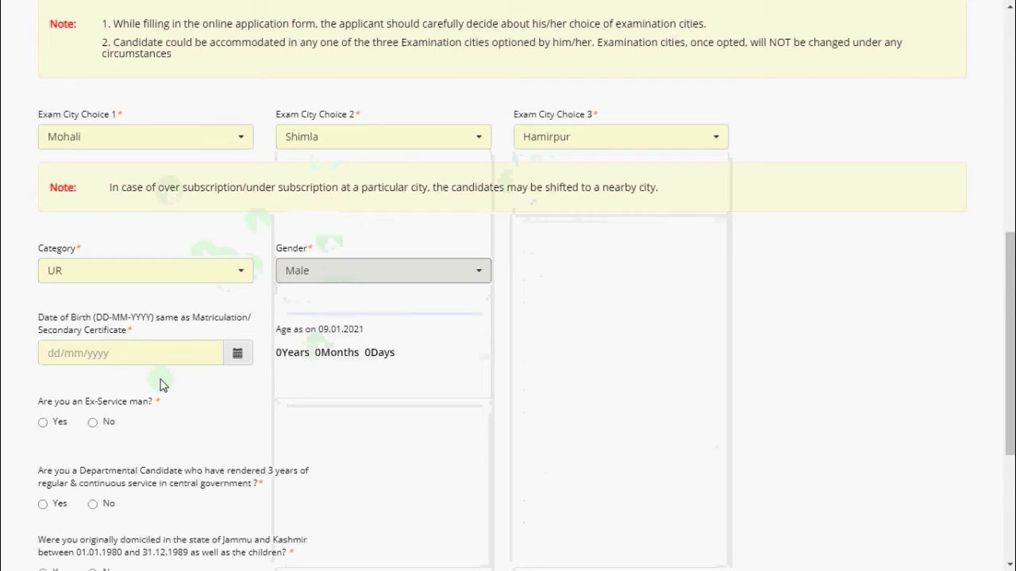
scroll(160, 385, "down", 2)
left_click(132, 215)
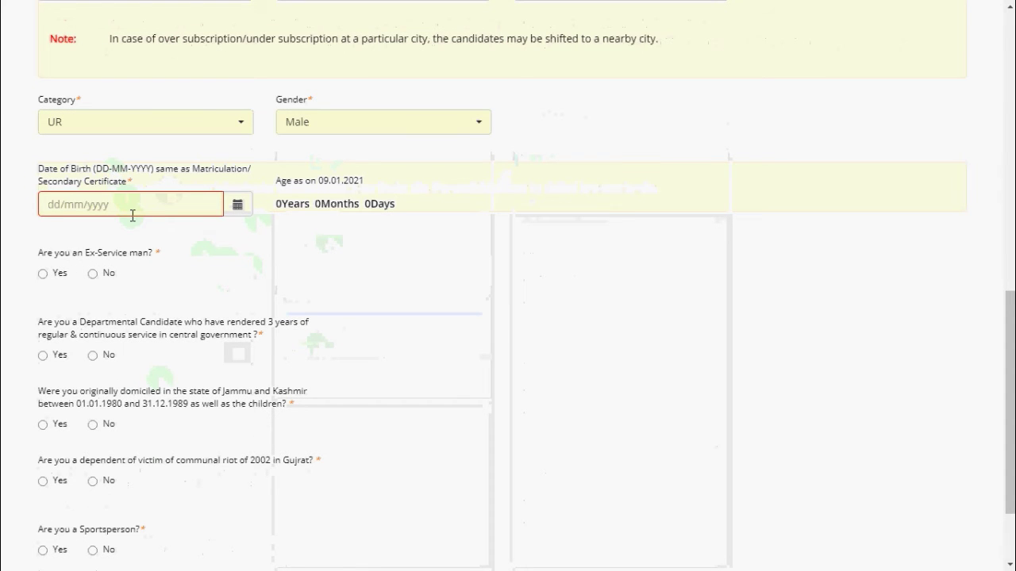
left_click(152, 205)
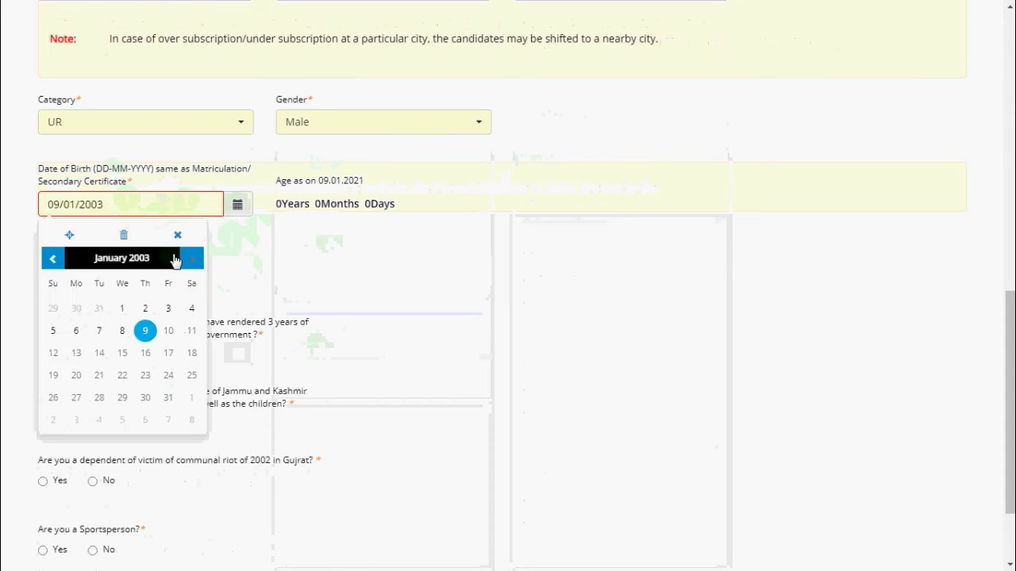
left_click(121, 261)
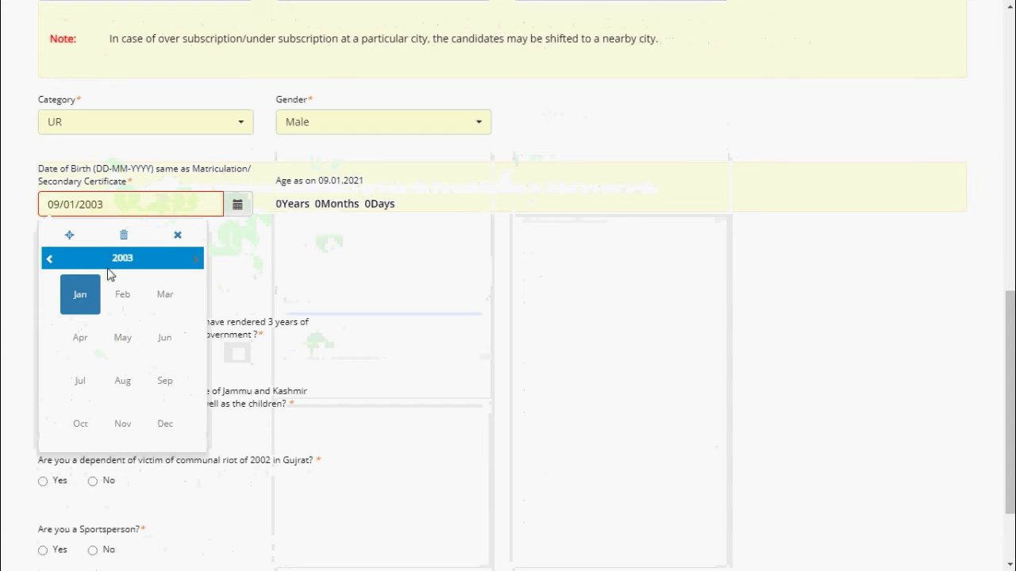
left_click(98, 258)
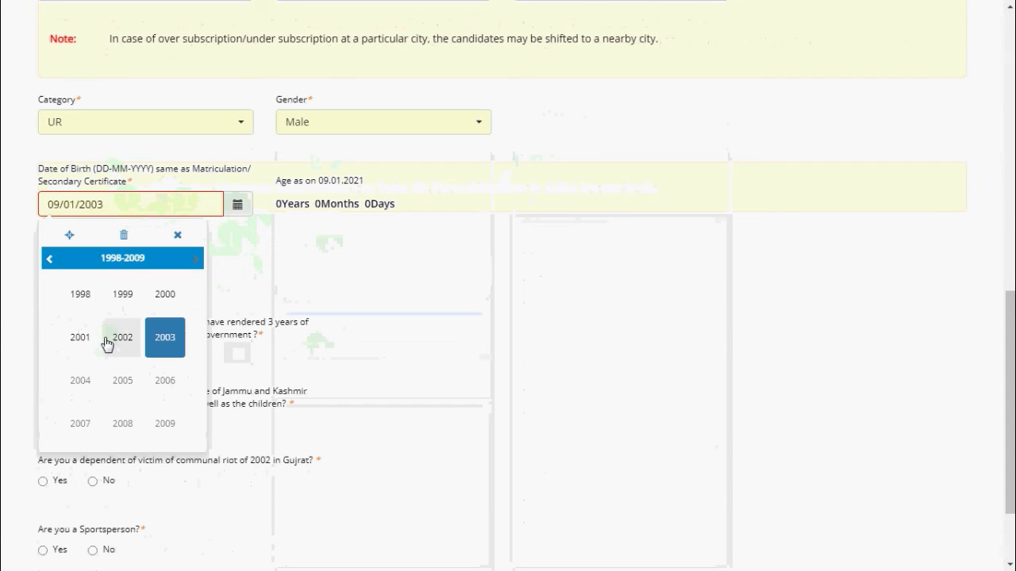
left_click(82, 294)
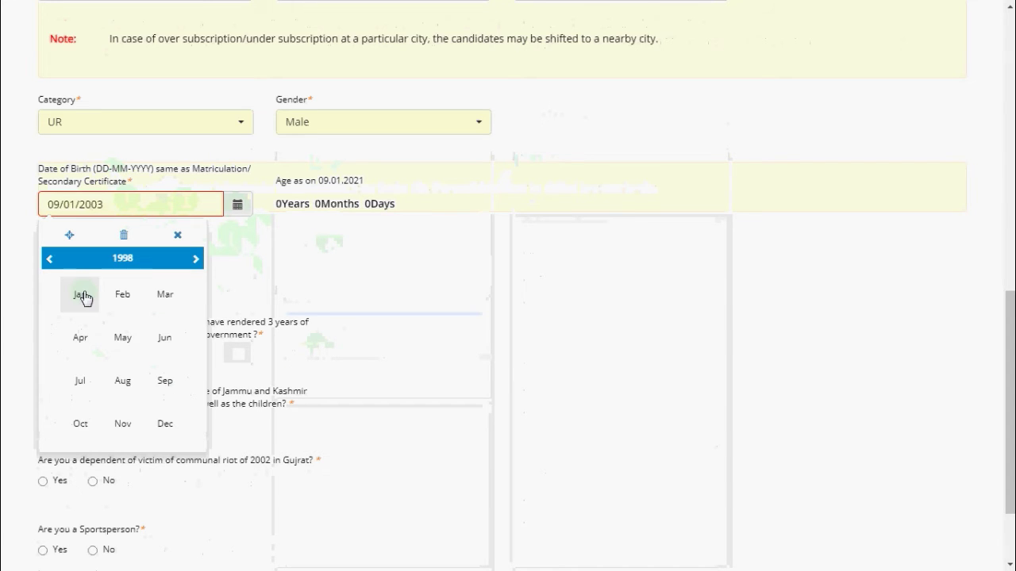
left_click(128, 342)
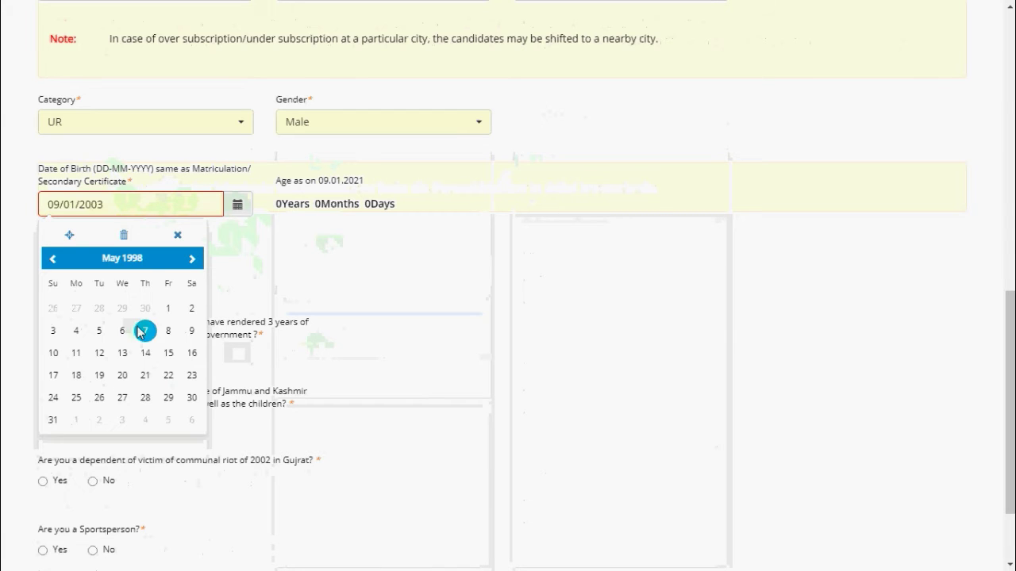
left_click(198, 353)
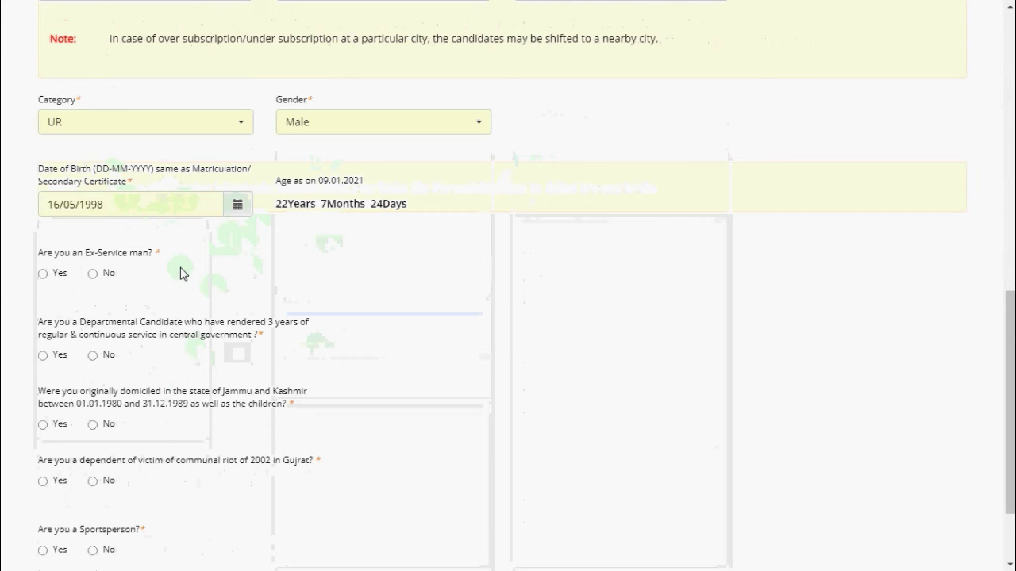
left_click(93, 273)
scroll(110, 272, "down", 1)
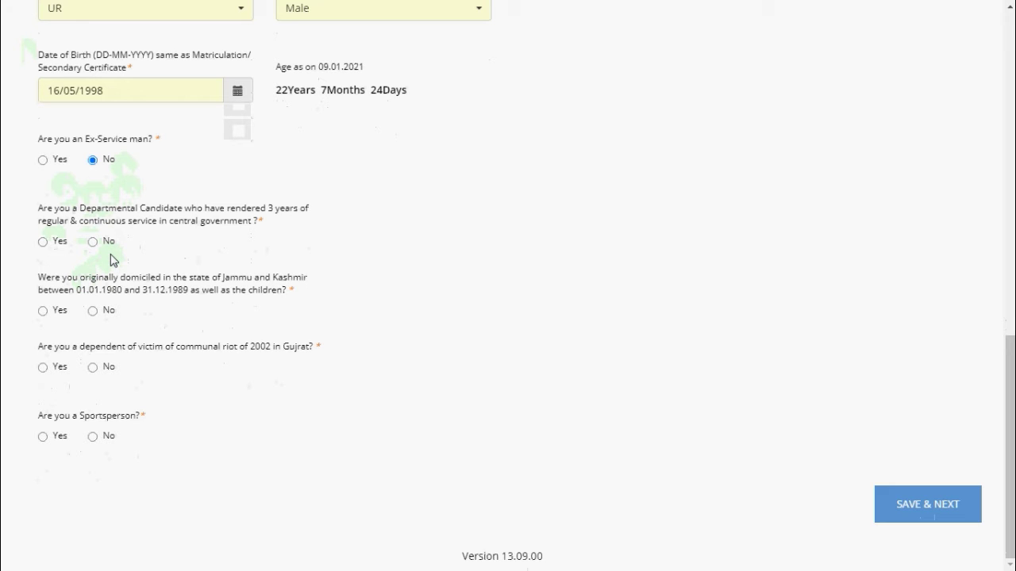
Answer No for Departmental Candidate, Jammu and Kashmir, Gujrat and Sportsperson, then save the answers
left_click(93, 242)
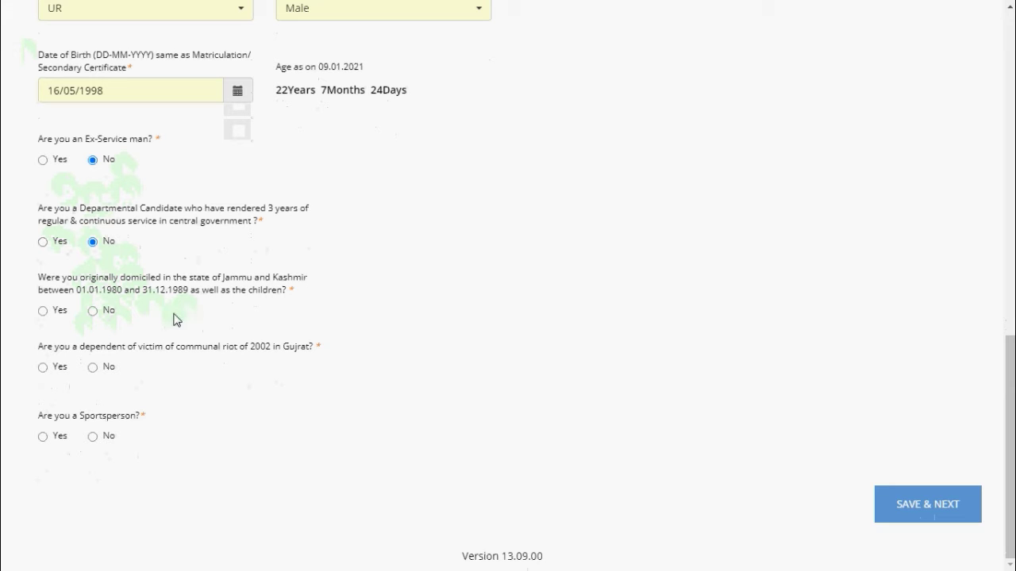
left_click(94, 311)
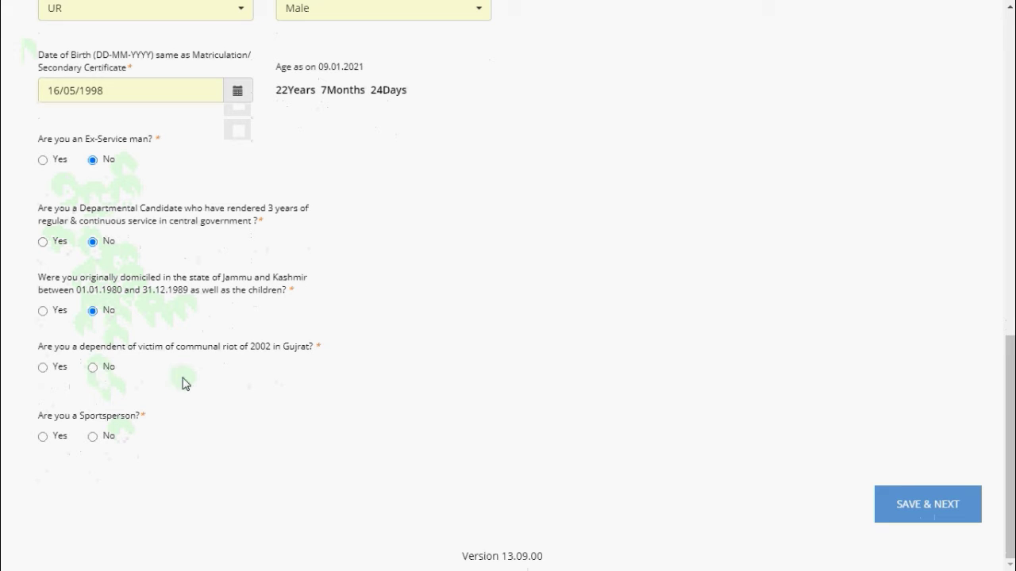
left_click(94, 367)
left_click(93, 436)
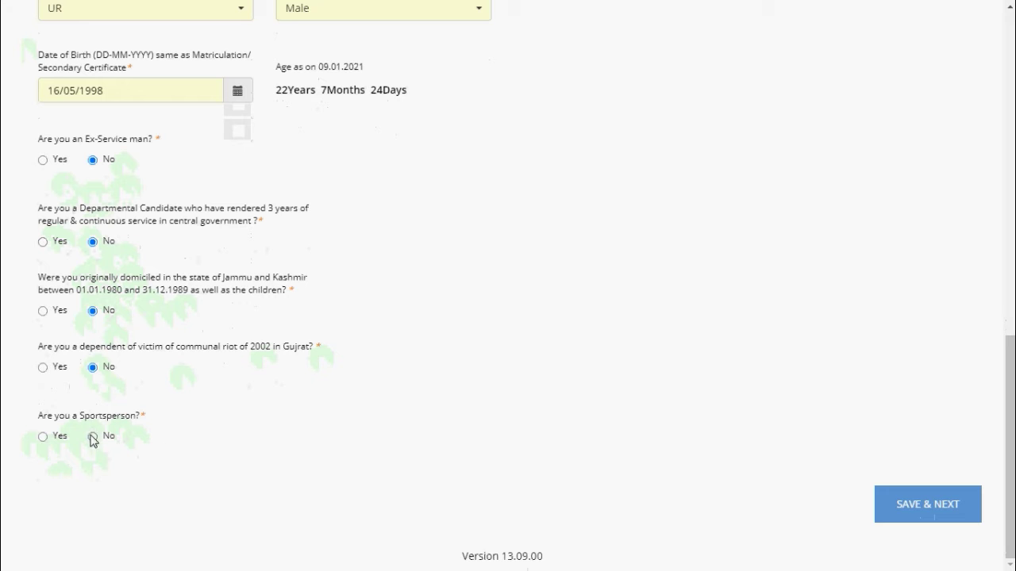
left_click(928, 511)
Autofill the present address and pincode from saved suggestions and set permanent address same as present
left_click(169, 261)
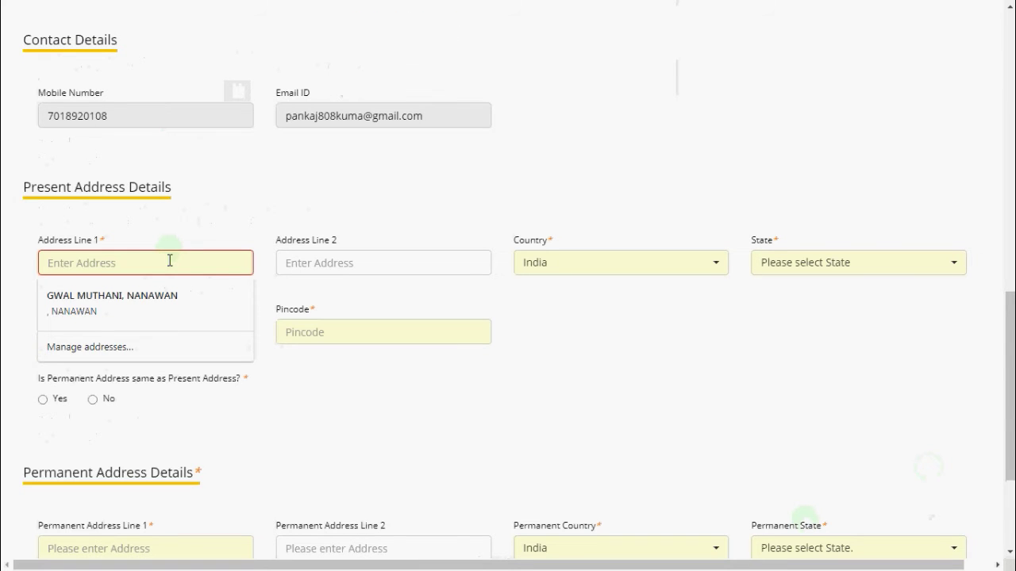
left_click(167, 297)
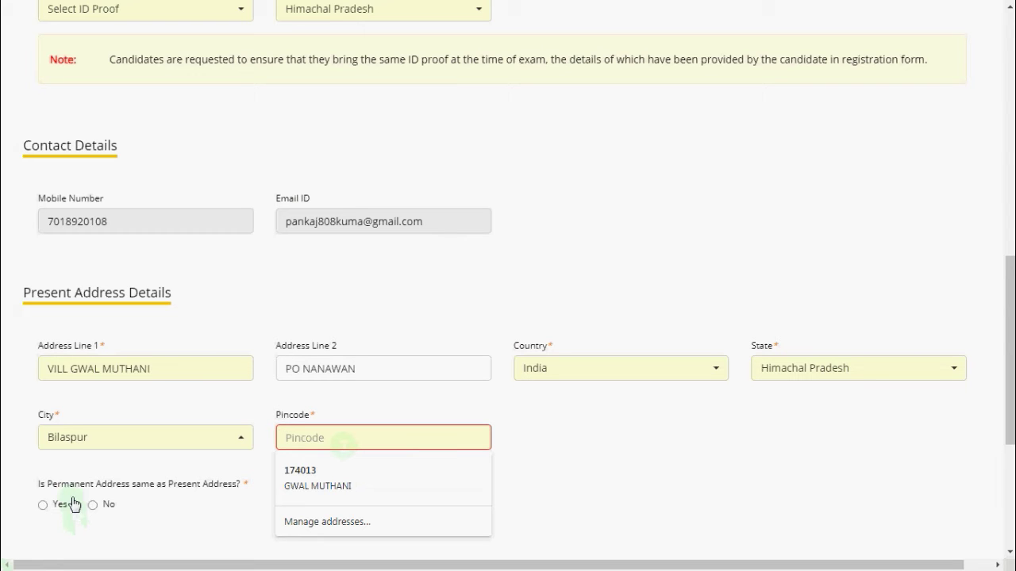
type("17")
key("BackSpace")
key("BackSpace")
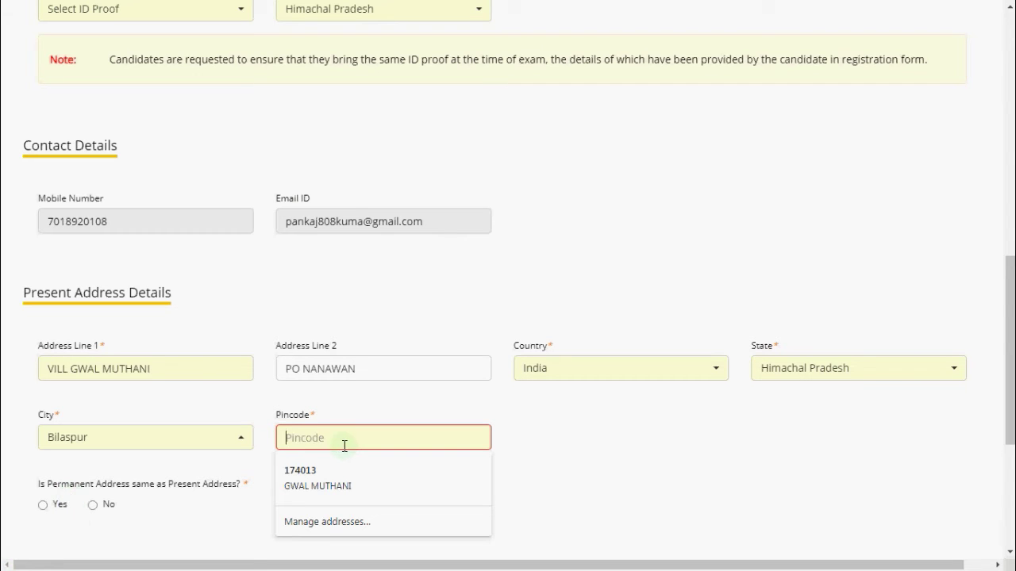
left_click(340, 478)
left_click(74, 361)
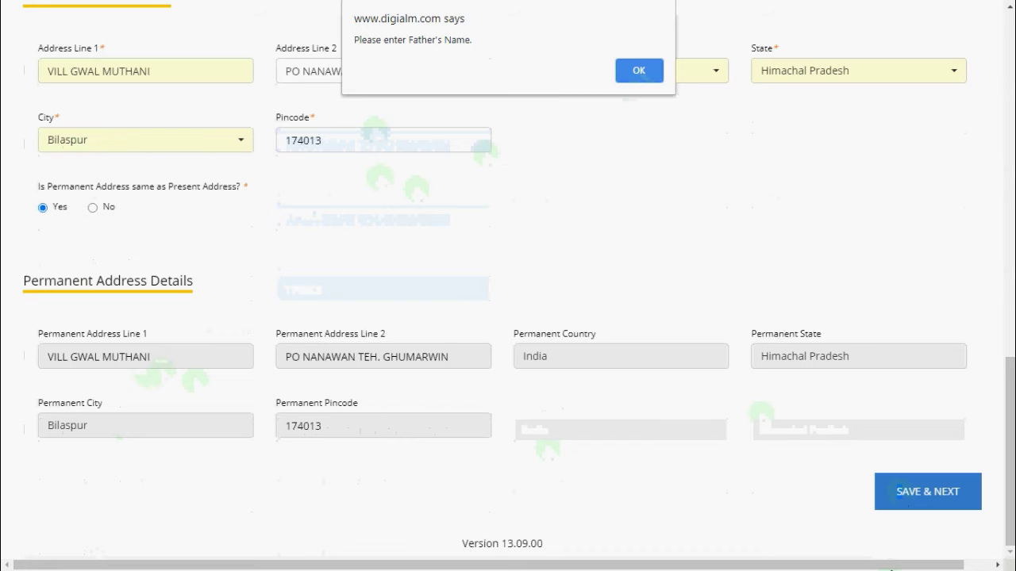
Dismiss the missing Father's Name alert, enter the parents' names and set marital status to Unmarried
left_click(632, 71)
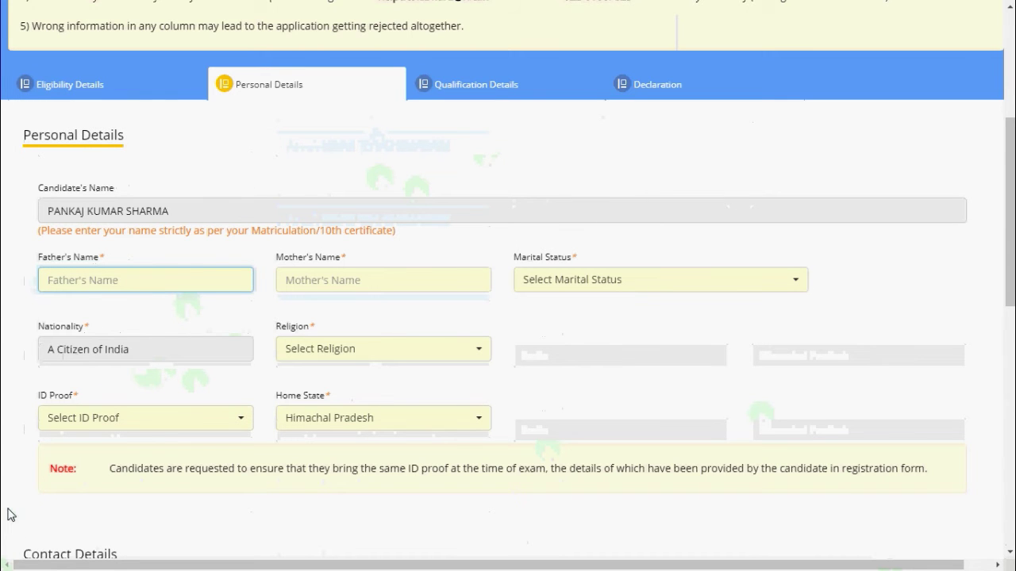
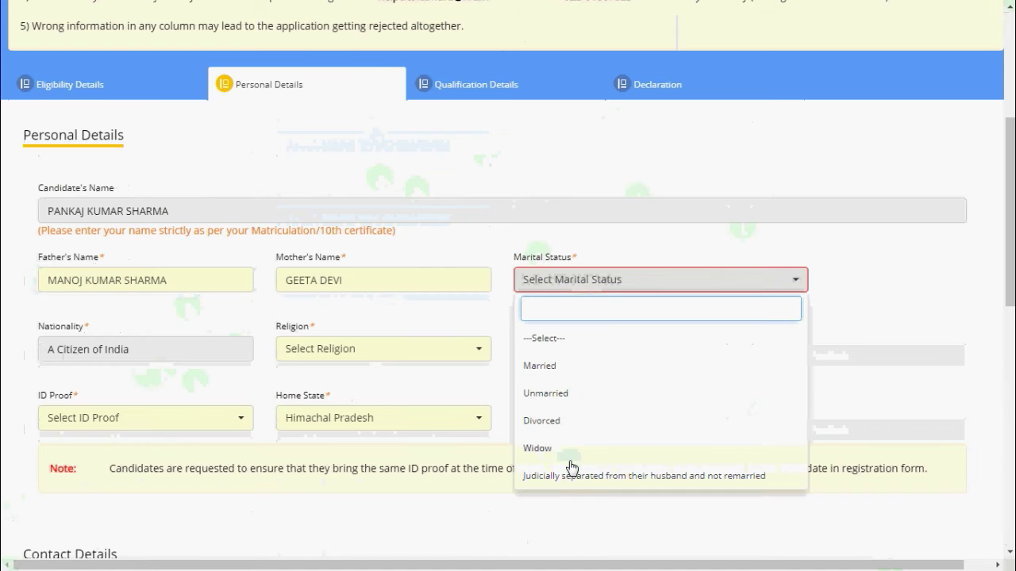
left_click(579, 366)
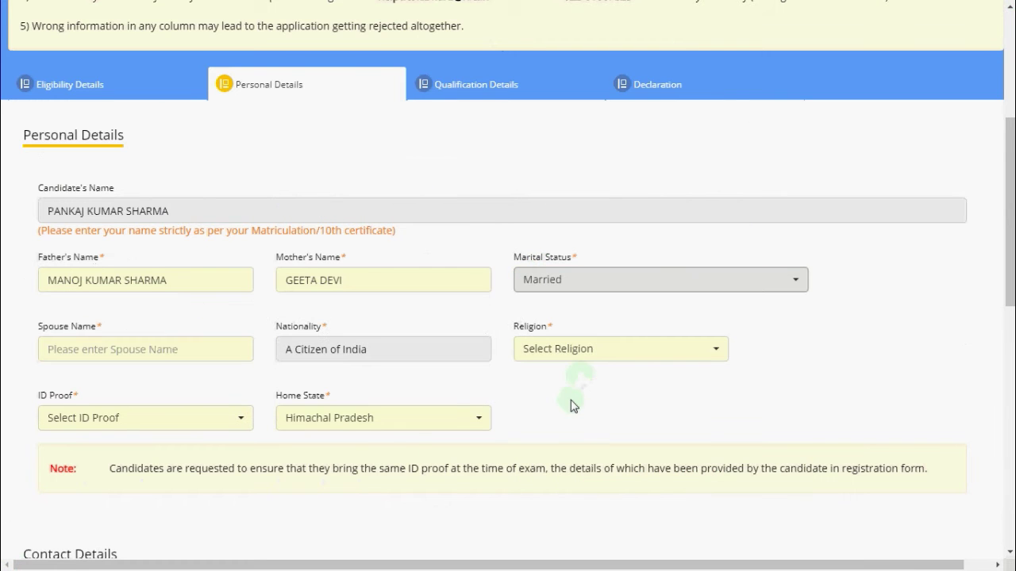
left_click(601, 291)
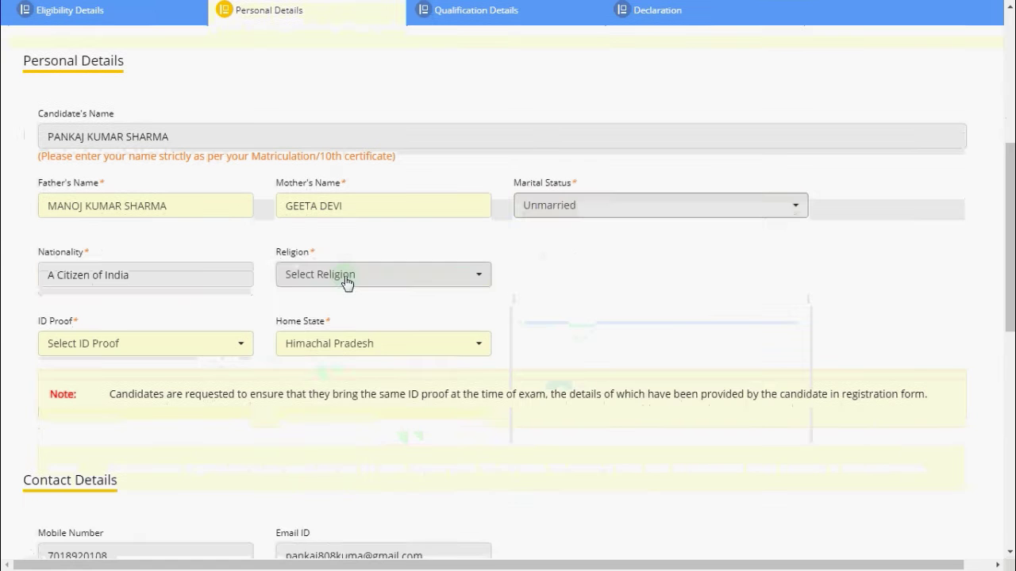
Choose Hinduism as the religion and Aadhar Card as the ID proof
left_click(347, 280)
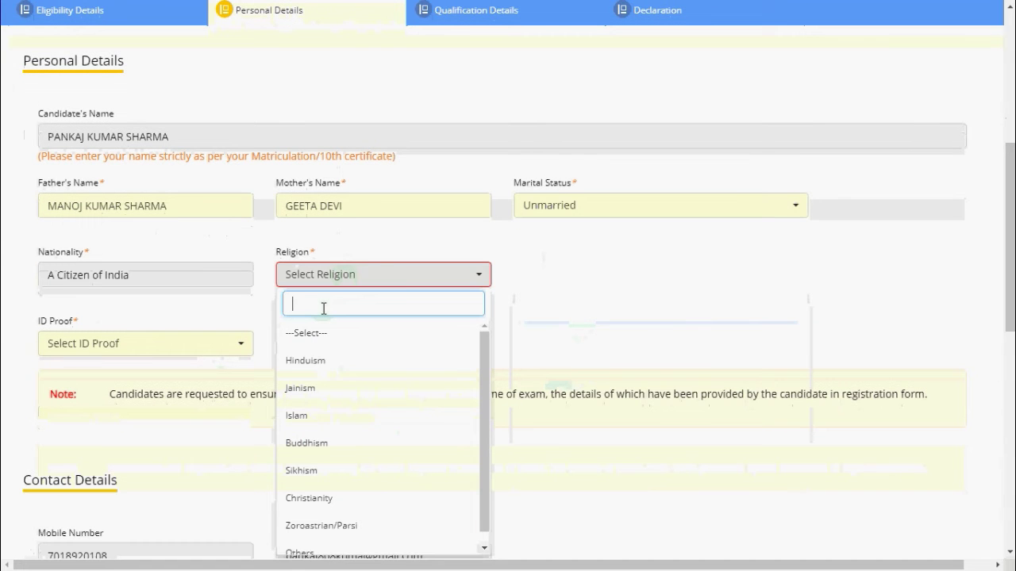
left_click(341, 361)
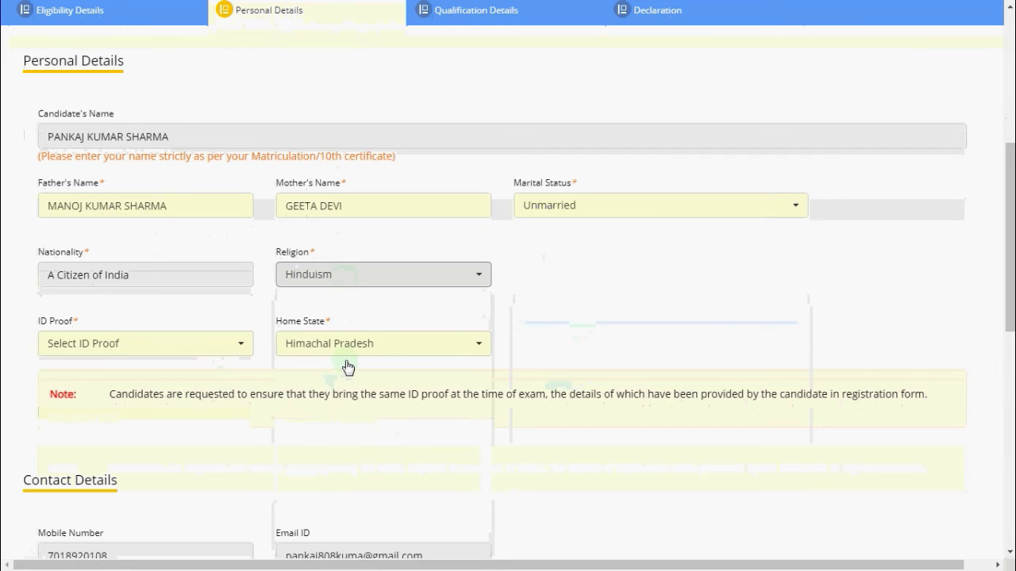
left_click(356, 277)
left_click(174, 196)
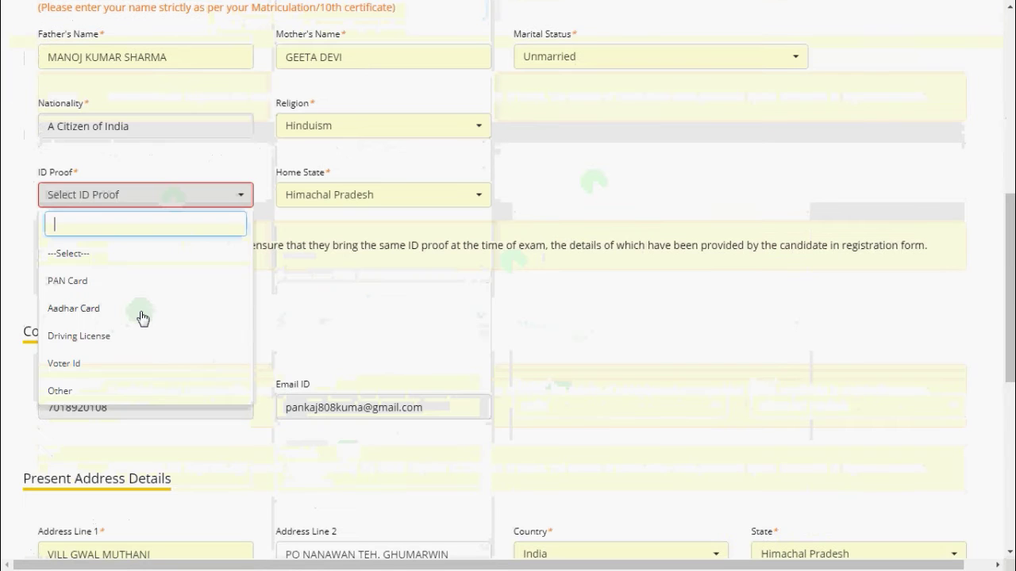
left_click(142, 318)
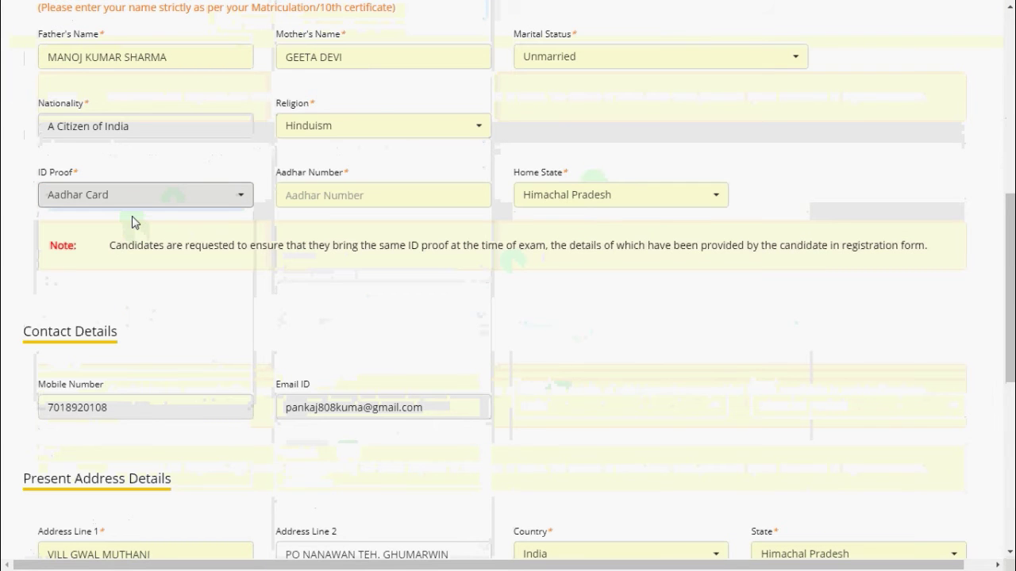
left_click(159, 204)
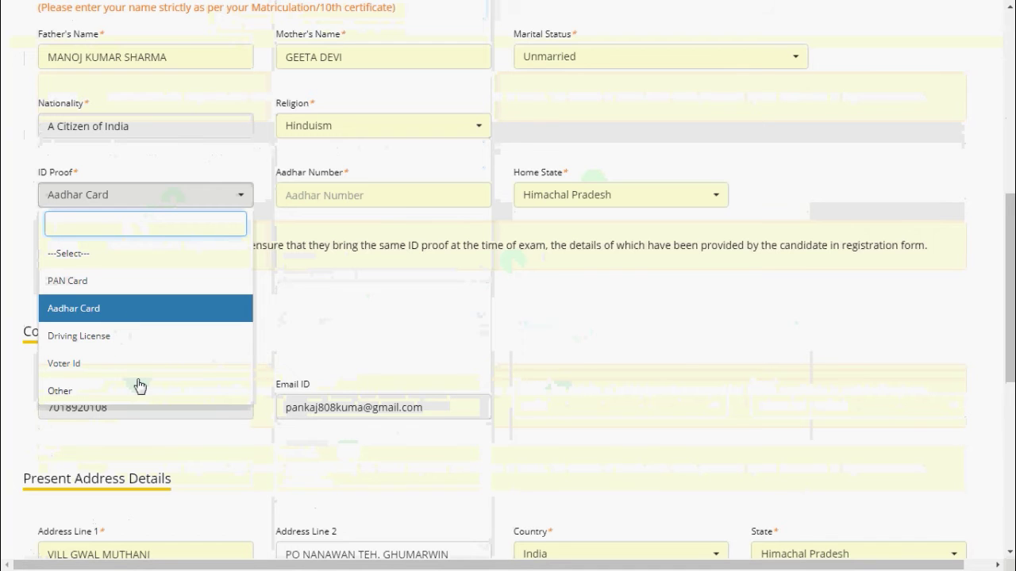
left_click(322, 339)
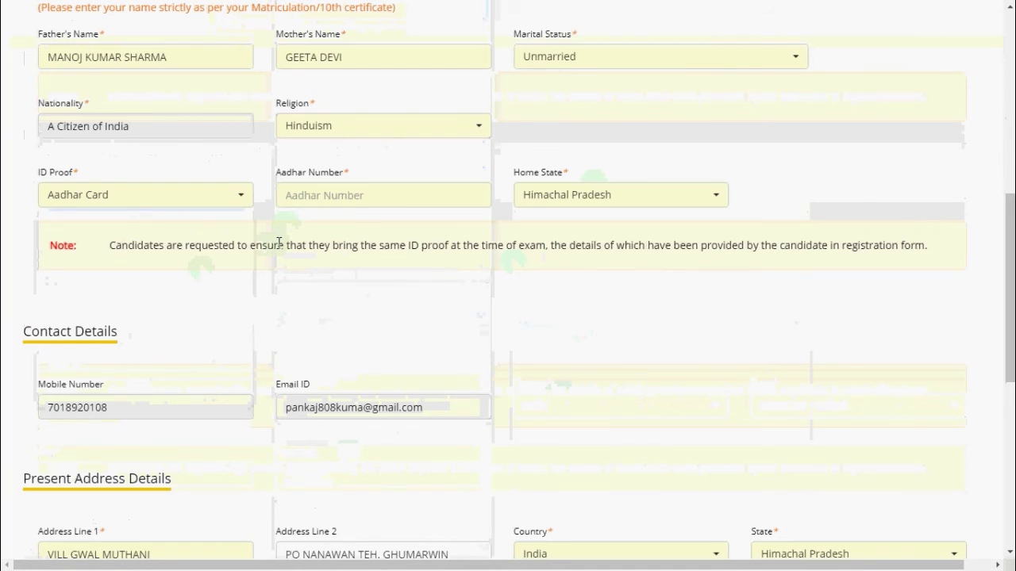
Enter the Aadhar number and save the personal details
left_click(338, 199)
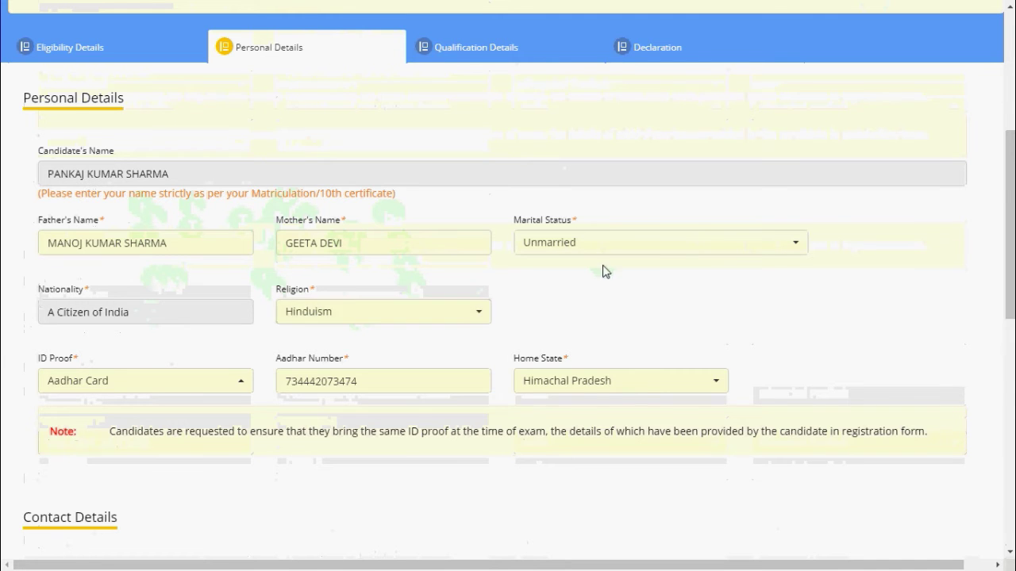
scroll(603, 269, "down", 2)
scroll(585, 329, "down", 5)
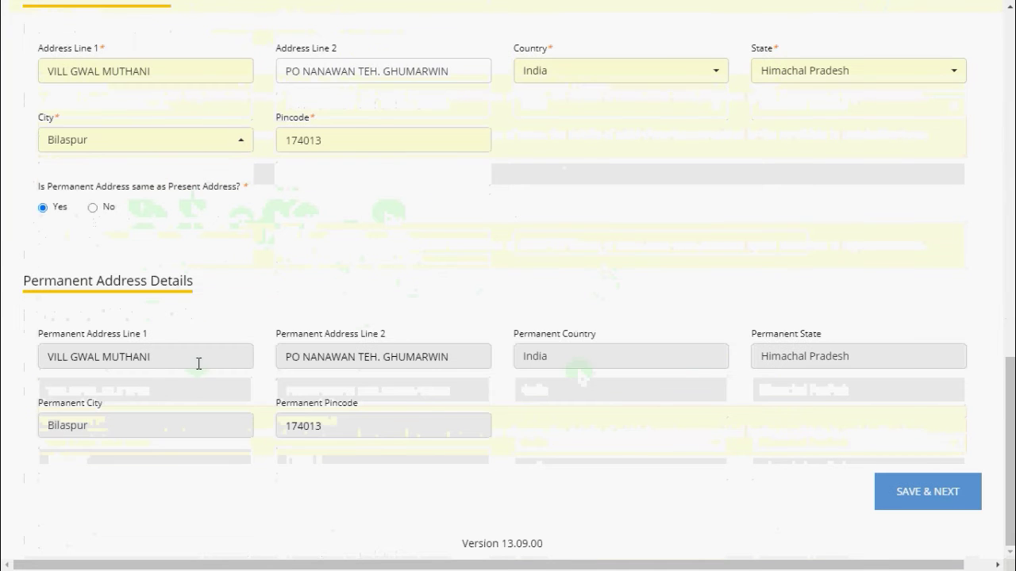
left_click(974, 498)
Enter the 10th board as HP BOARD, year of passing 2013 and the institute name
left_click(642, 68)
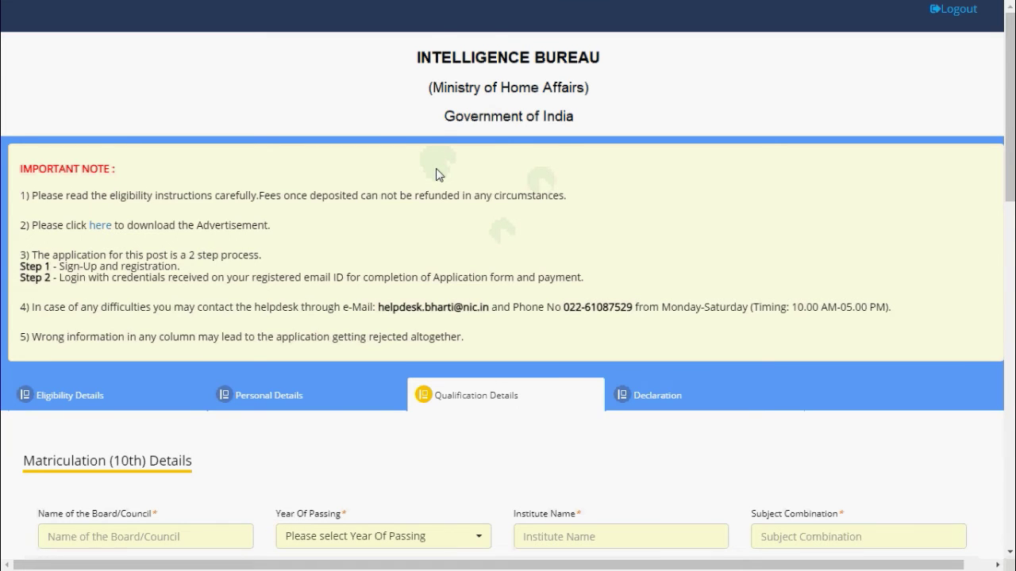
scroll(438, 174, "down", 1)
scroll(284, 169, "down", 2)
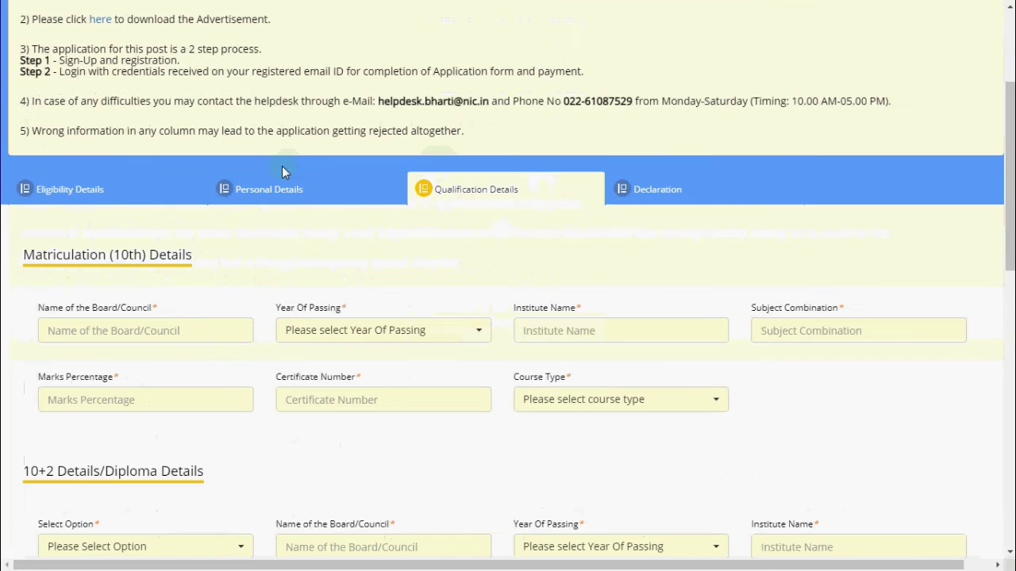
scroll(332, 181, "down", 1)
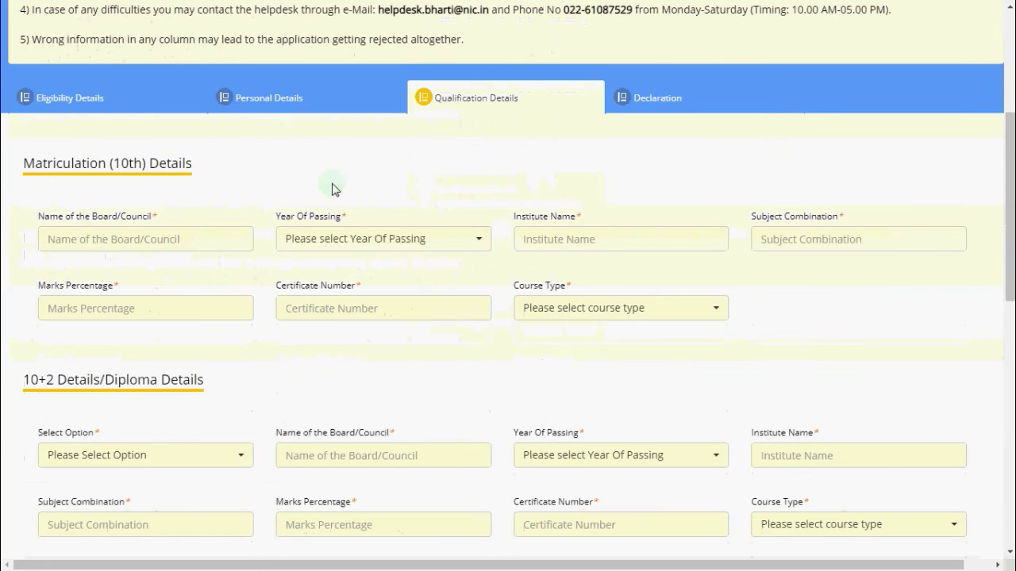
left_click(146, 242)
type("HP")
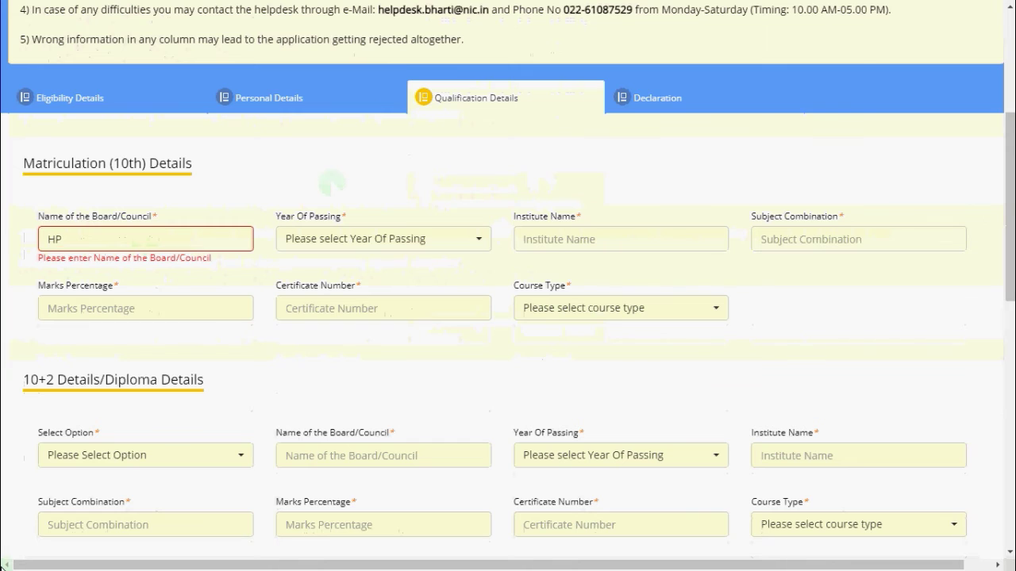
type("BOARD")
left_click(387, 250)
left_click(567, 232)
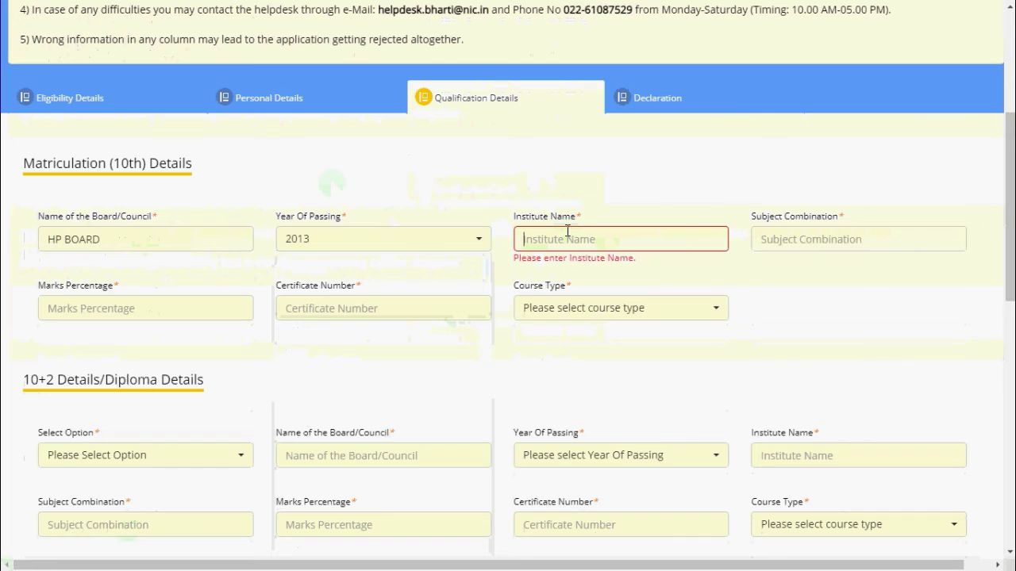
type("GWAL")
Give the 10th subjects ENG MATH Sc SSc SKT ENG IT, 84.8% marks, certificate number and Regular course type
left_click(786, 237)
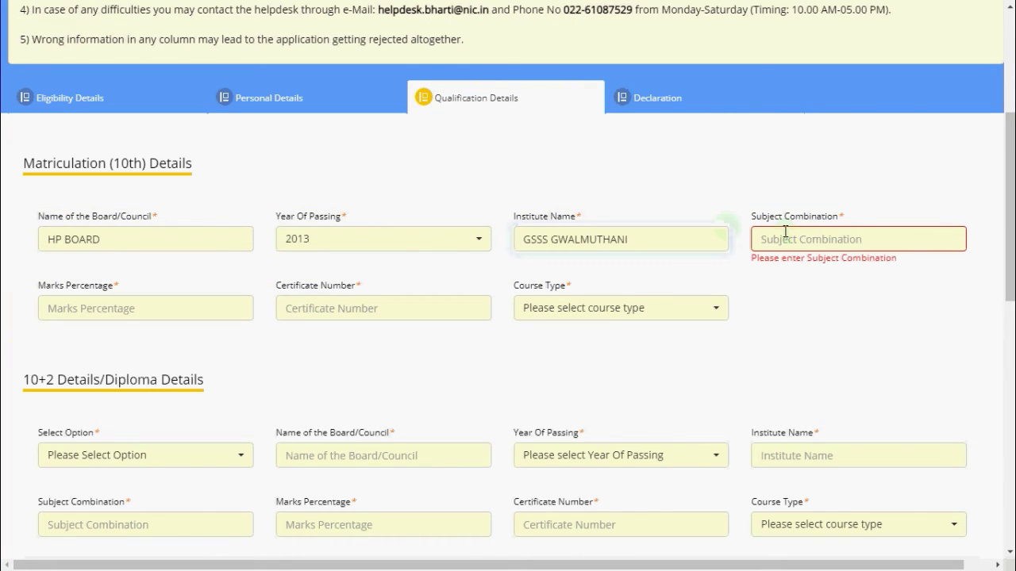
type("ENG MATH Sc SSc SKT ENG IT")
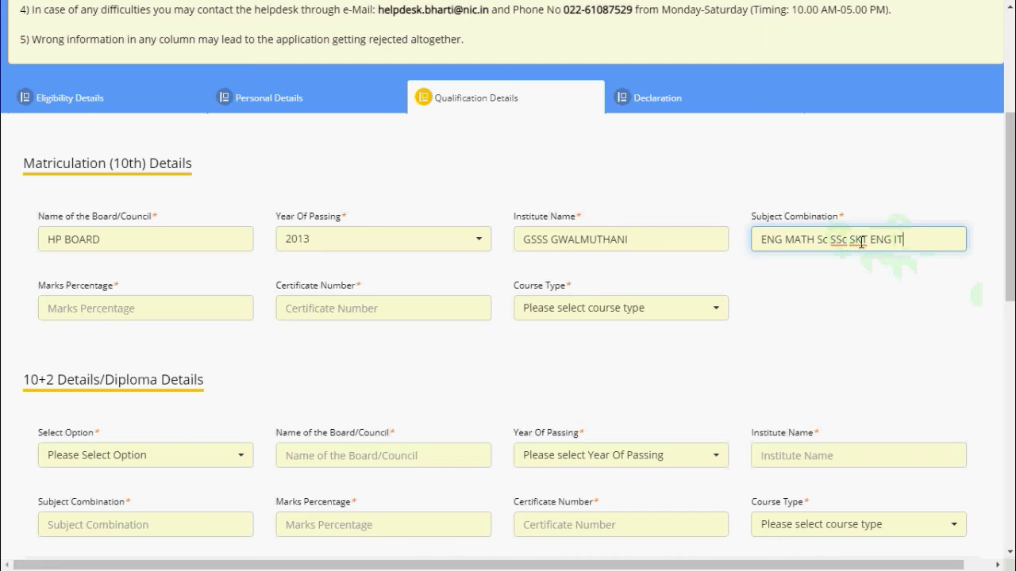
left_click(265, 320)
left_click(221, 305)
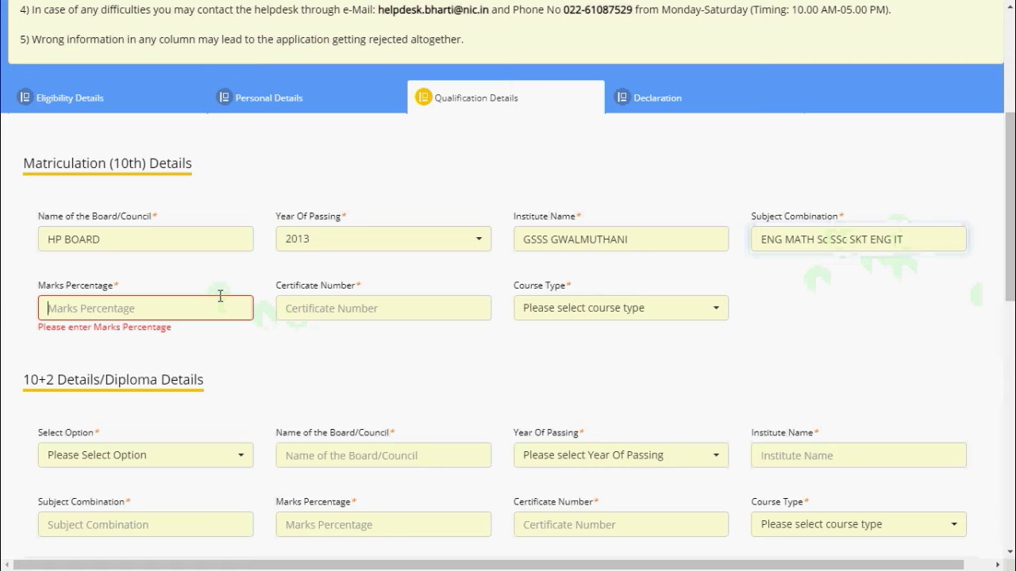
type("84.8")
left_click(393, 306)
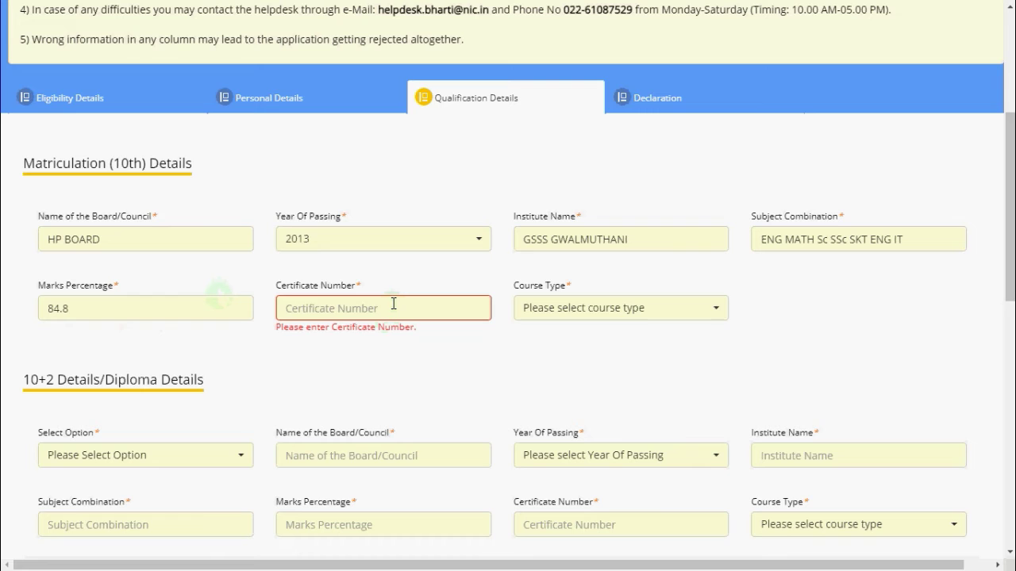
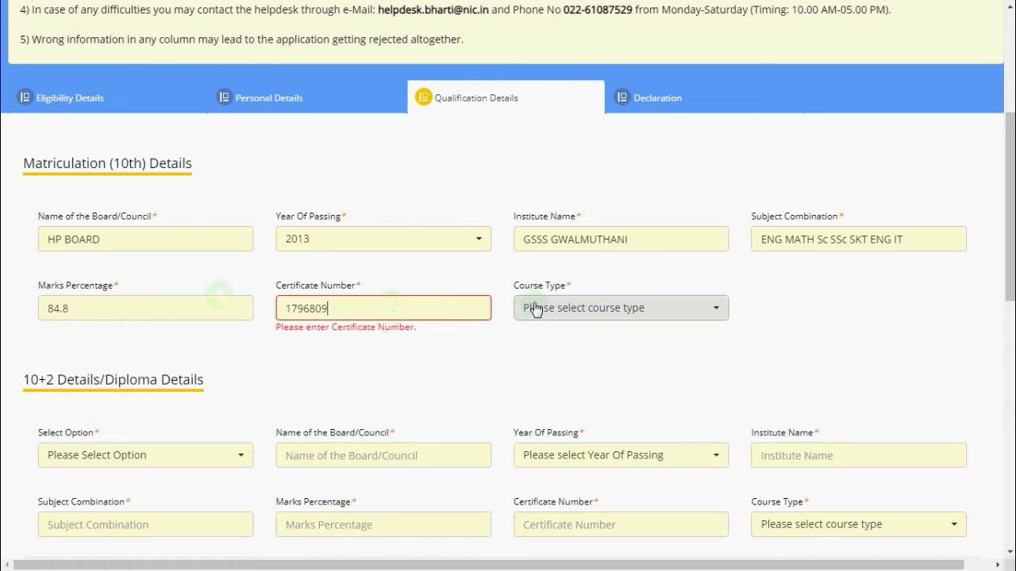
left_click(532, 307)
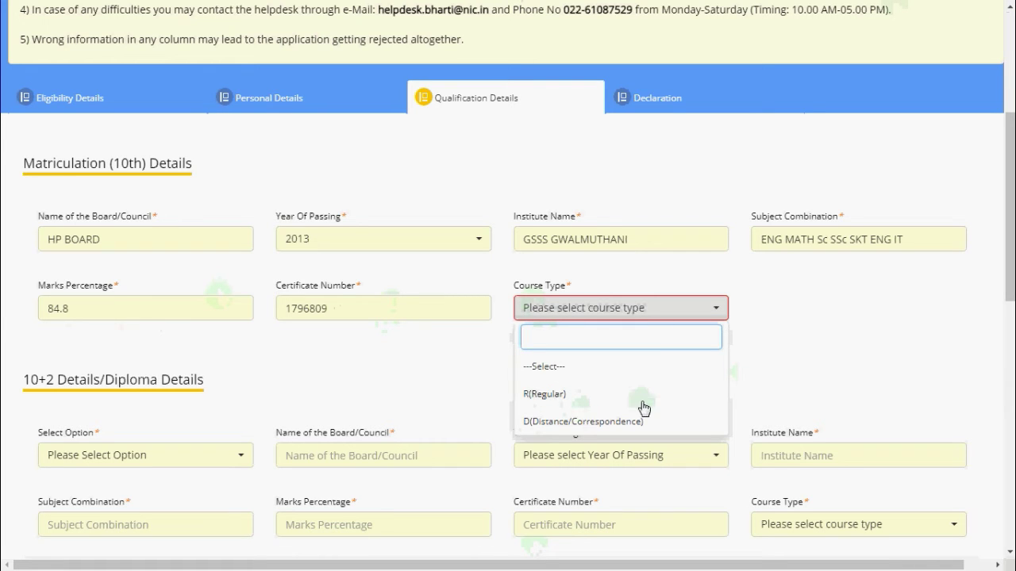
left_click(576, 405)
Choose 10+2 as the second qualification with board HP BOARD
scroll(154, 413, "down", 3)
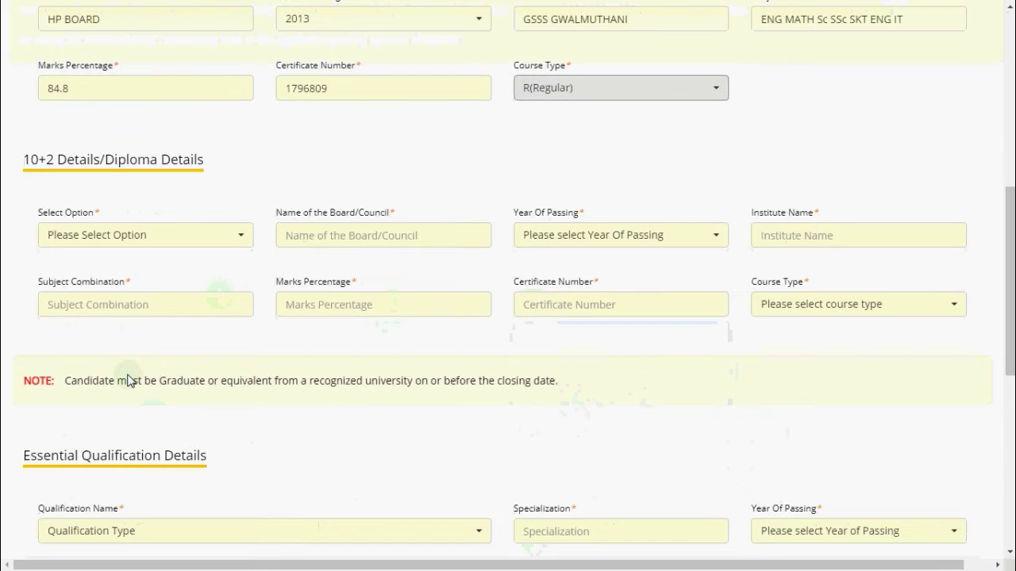
scroll(199, 214, "up", 2)
scroll(195, 236, "down", 3)
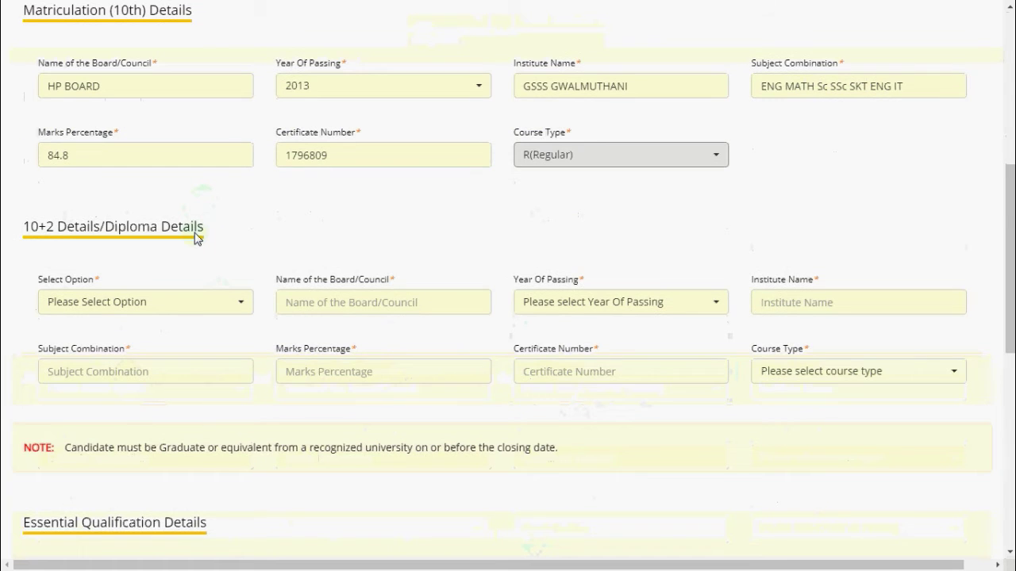
left_click(198, 157)
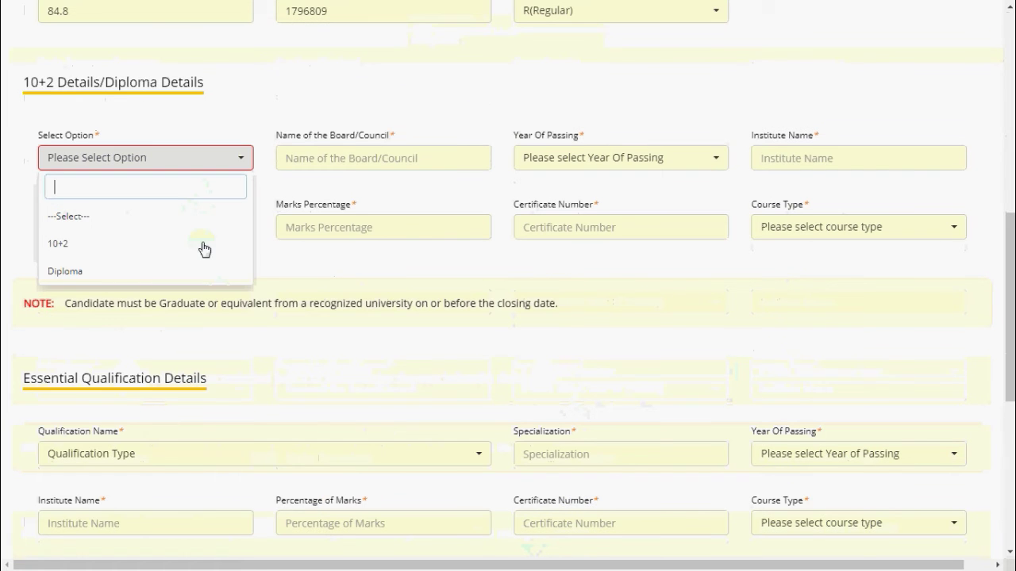
left_click(163, 242)
left_click(343, 162)
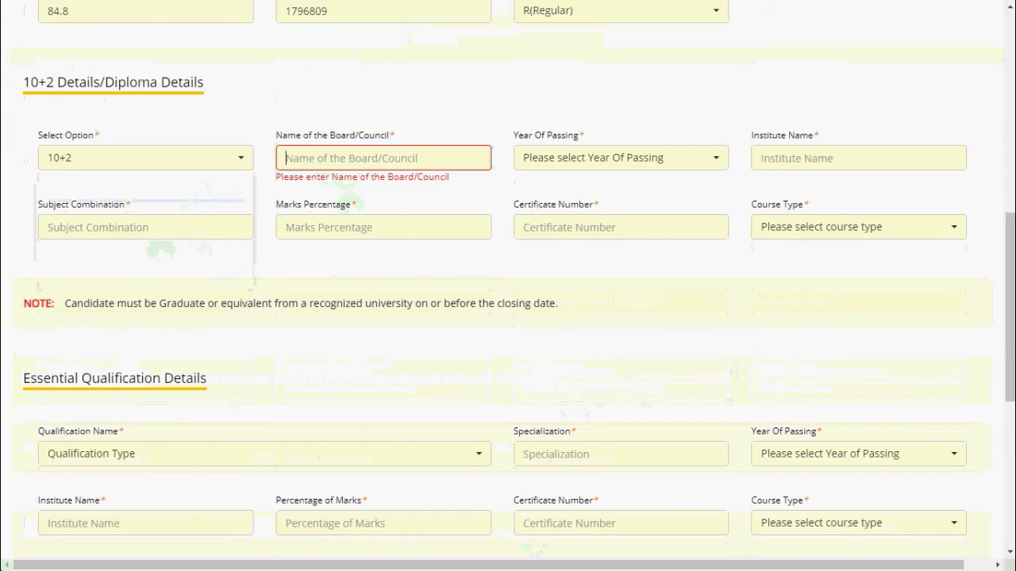
type("HP ")
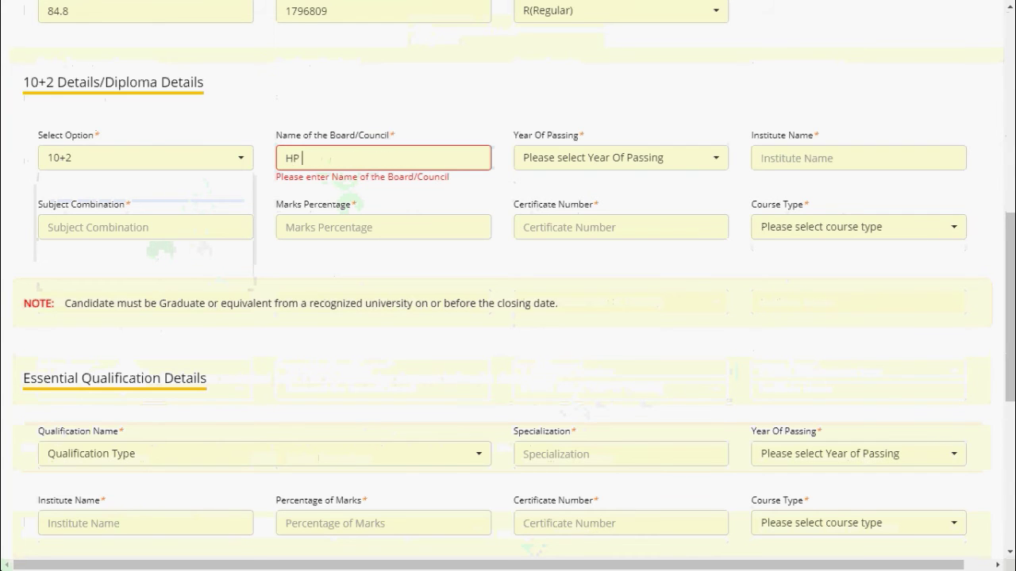
type("BOARD")
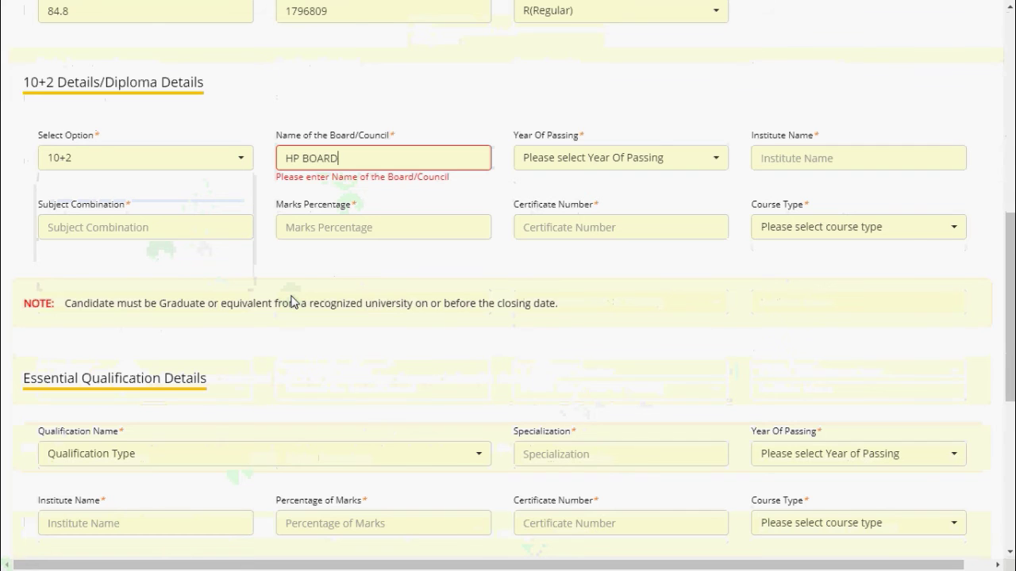
Set the 10+2 year 2016, subjects, 83% marks, certificate number and Regular course type
left_click(609, 158)
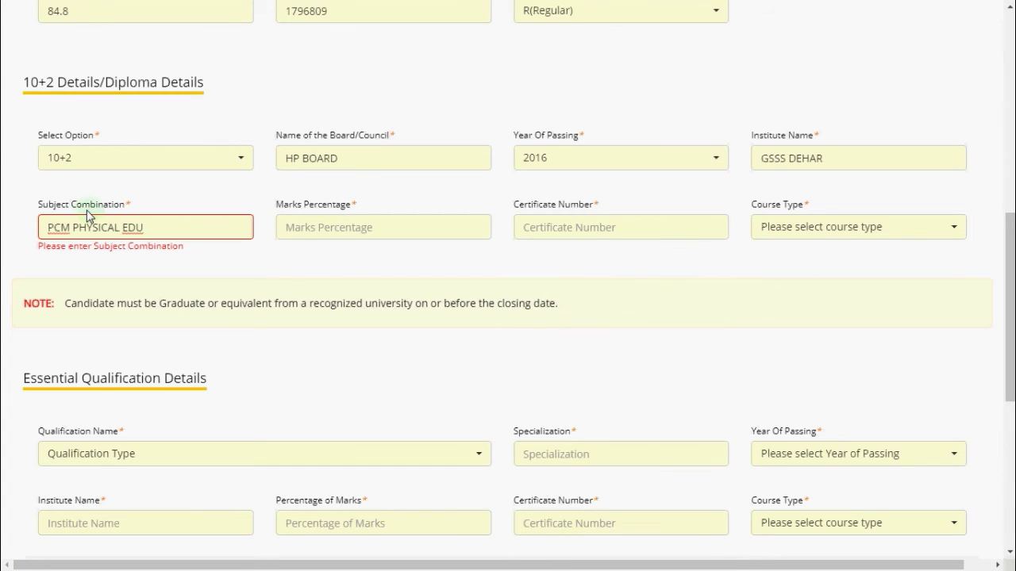
type("IT")
key("BackSpace")
key("BackSpace")
type("ENG")
key("Tab")
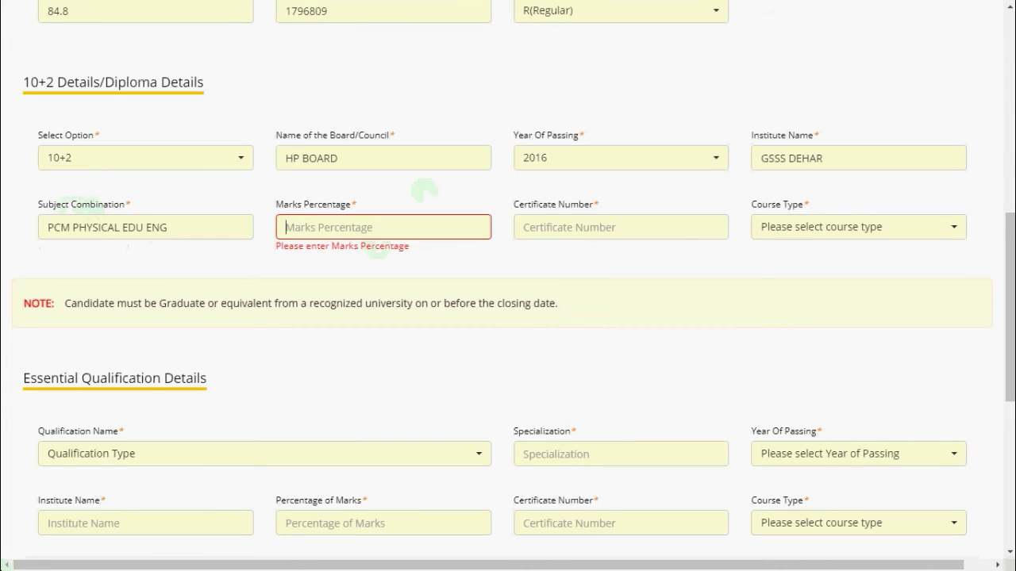
type("83")
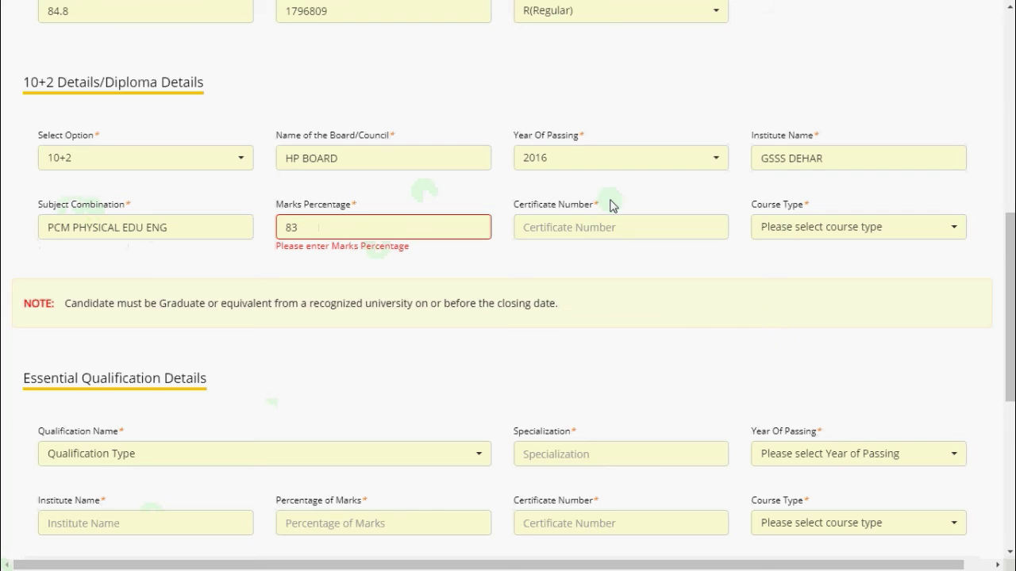
left_click(601, 227)
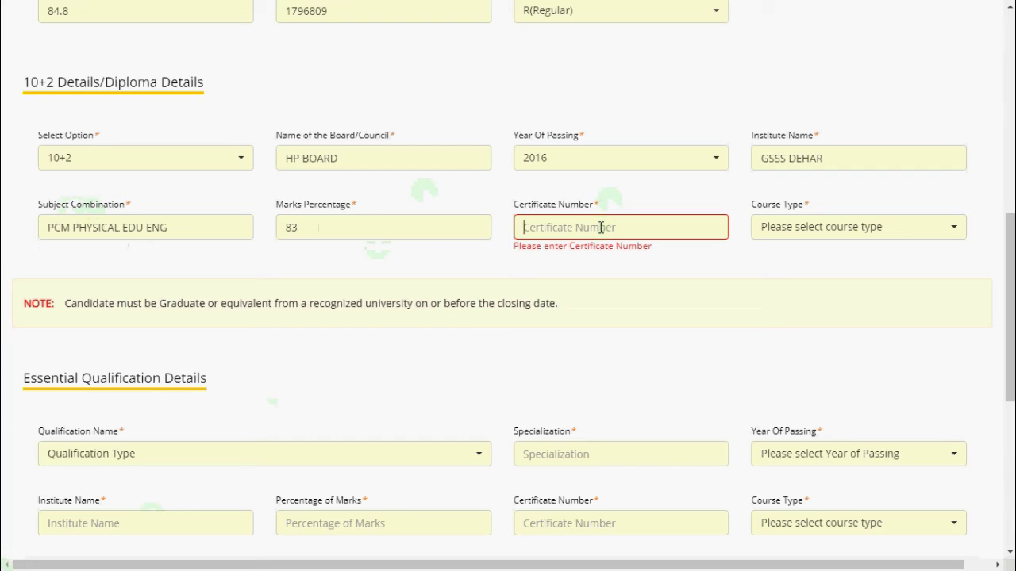
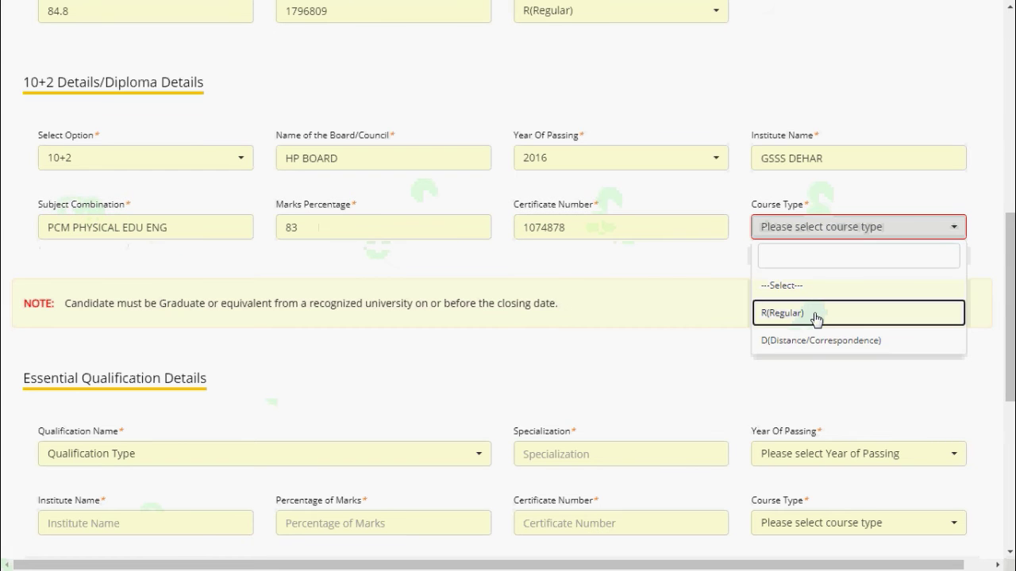
left_click(817, 318)
Choose Graduation or Equivalent as the essential qualification with specialization CHEMISTRY
scroll(345, 294, "up", 1)
scroll(170, 340, "down", 5)
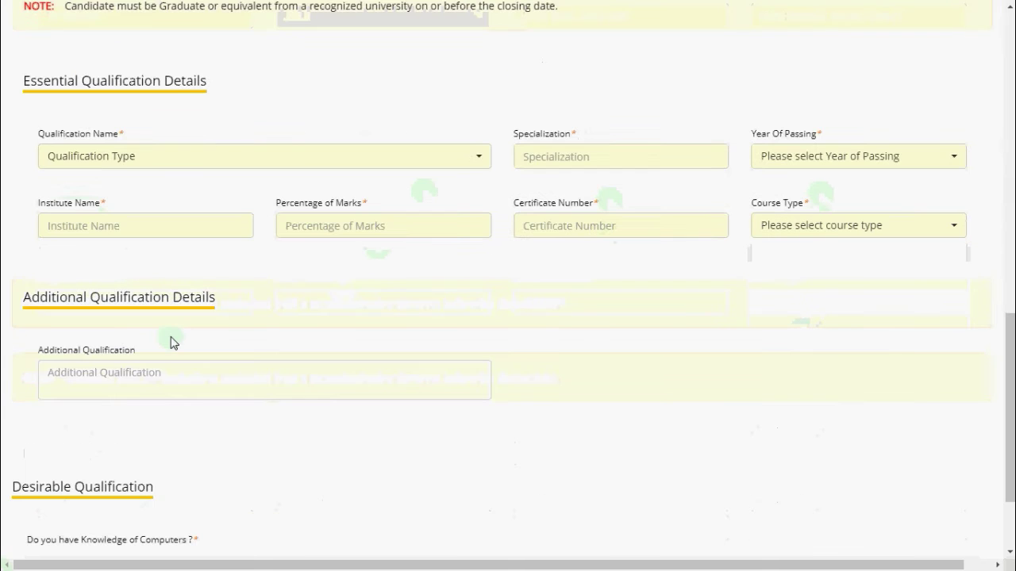
left_click(168, 157)
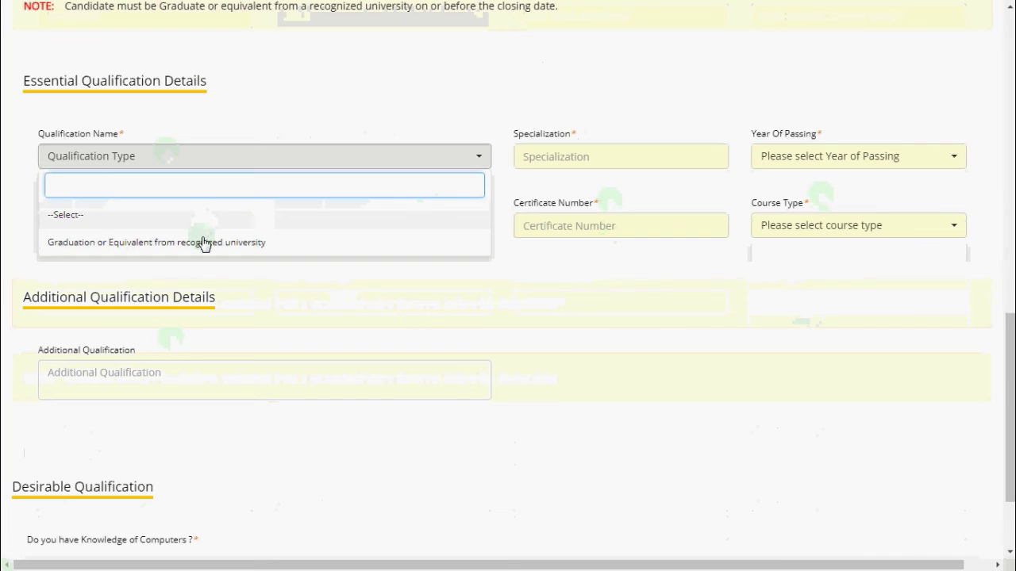
left_click(203, 242)
scroll(350, 139, "up", 2)
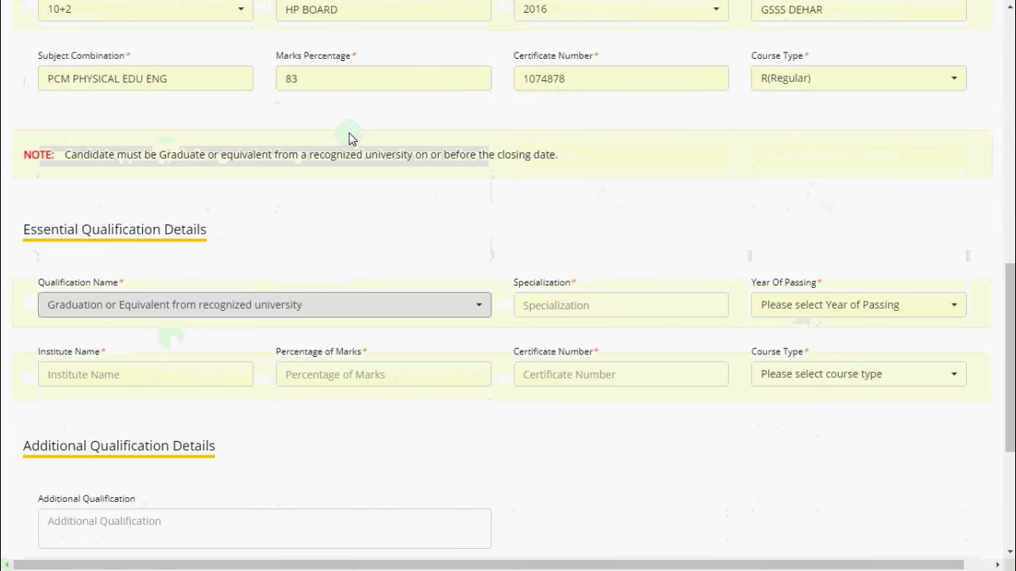
scroll(245, 195, "down", 2)
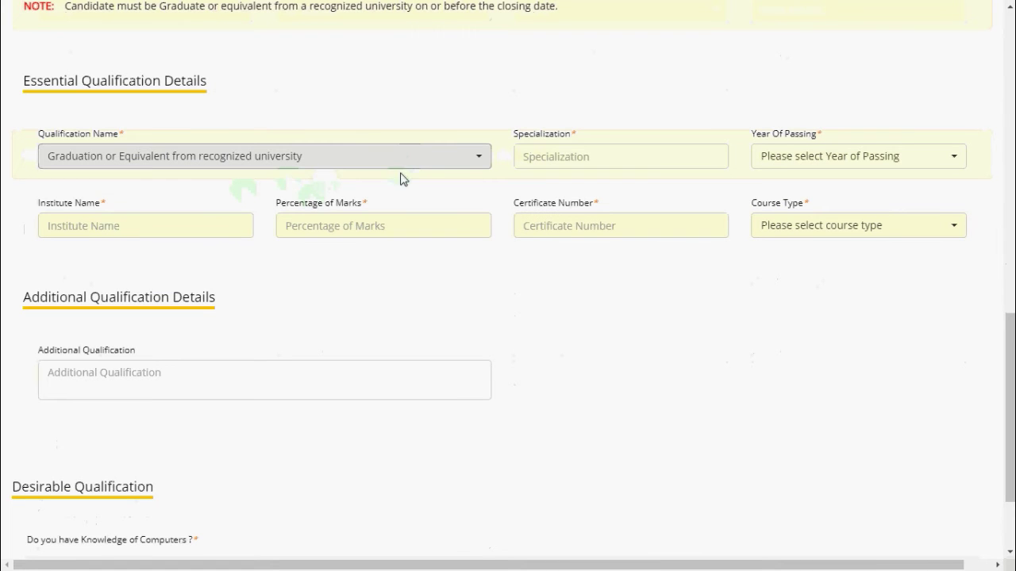
left_click(565, 157)
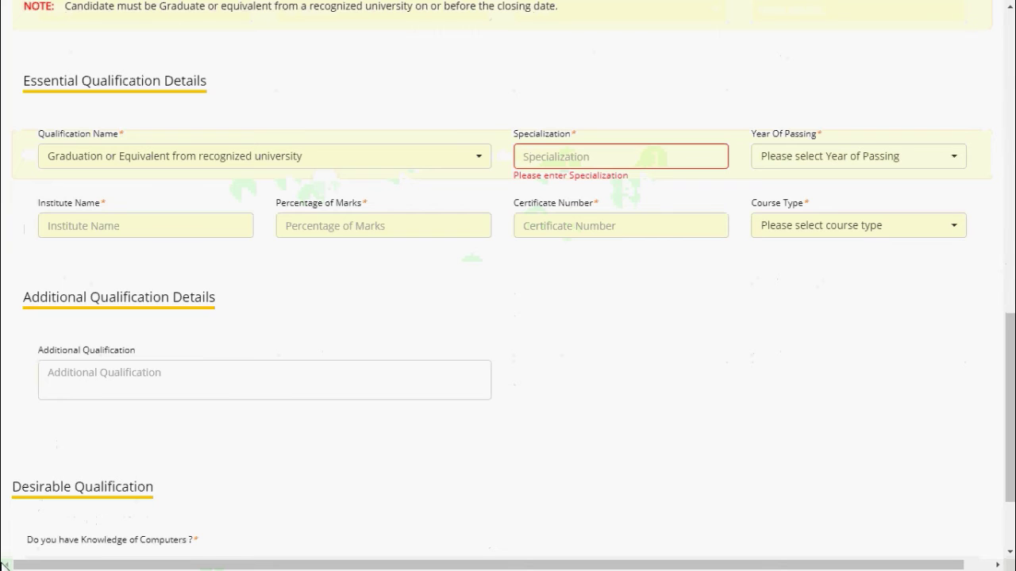
type("CHEMIST")
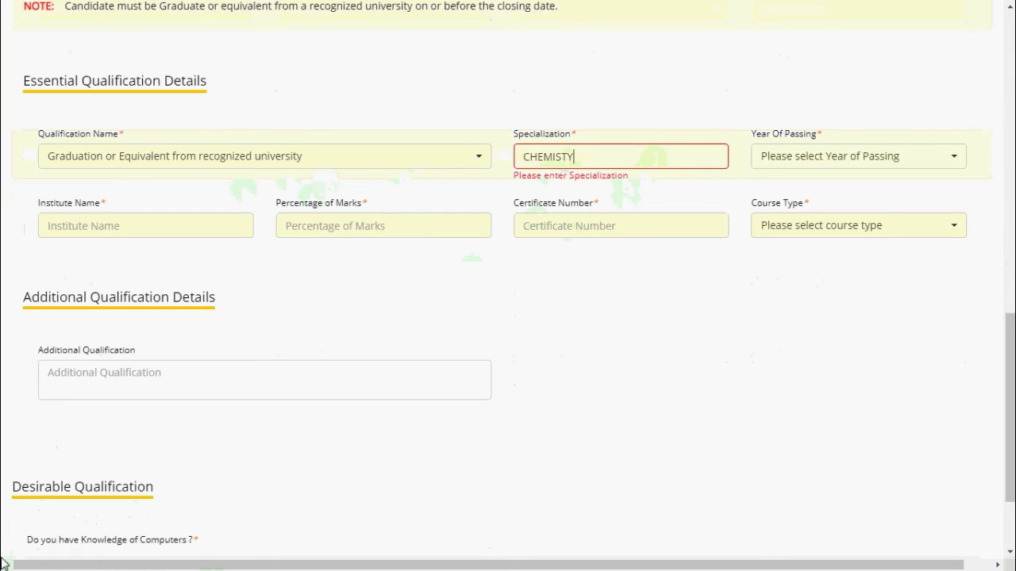
type("RY")
scroll(958, 181, "down", 2)
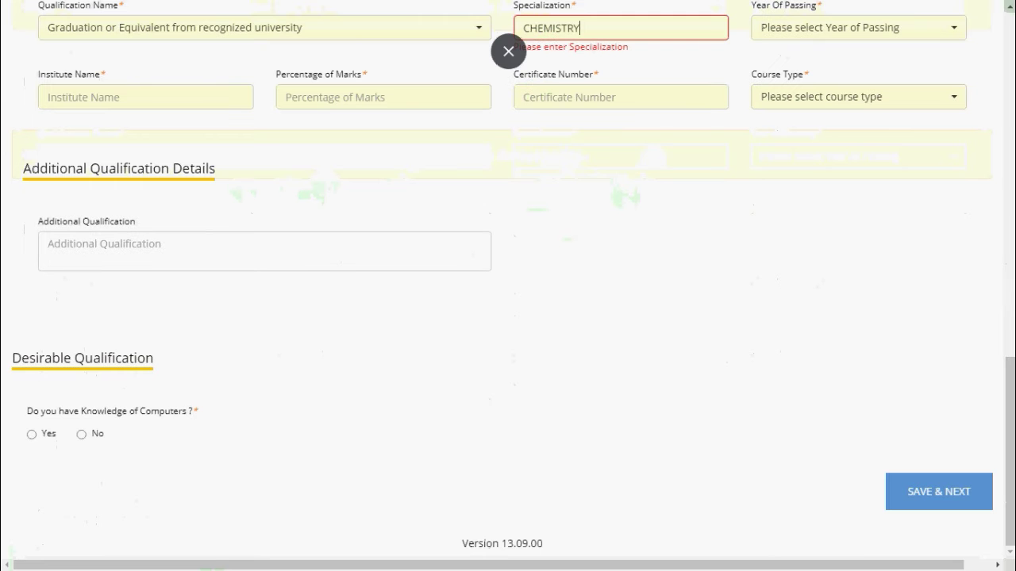
scroll(884, 351, "up", 3)
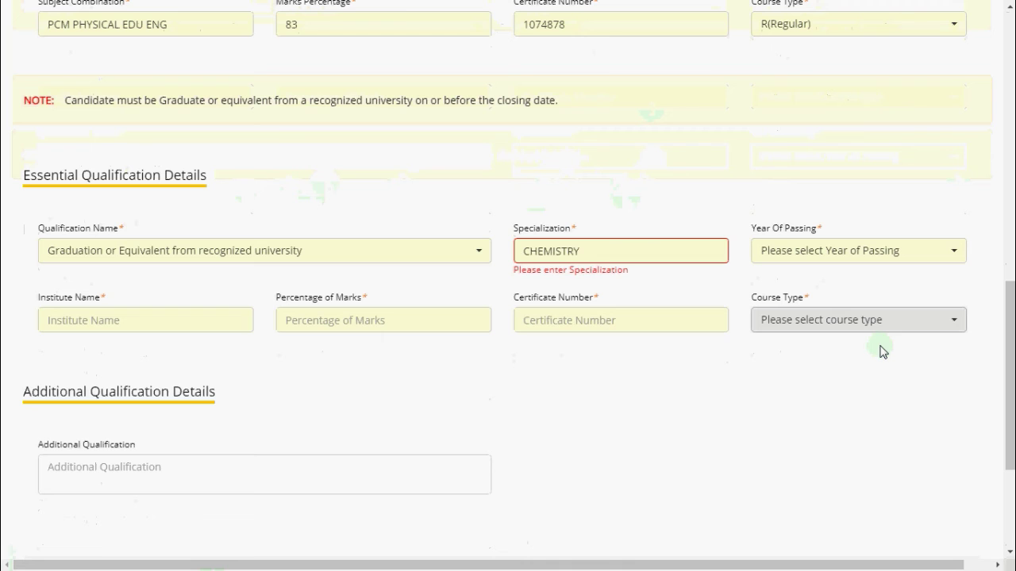
Set the graduation year 2018, institute GPGC BILASPUR and Regular course type
left_click(808, 251)
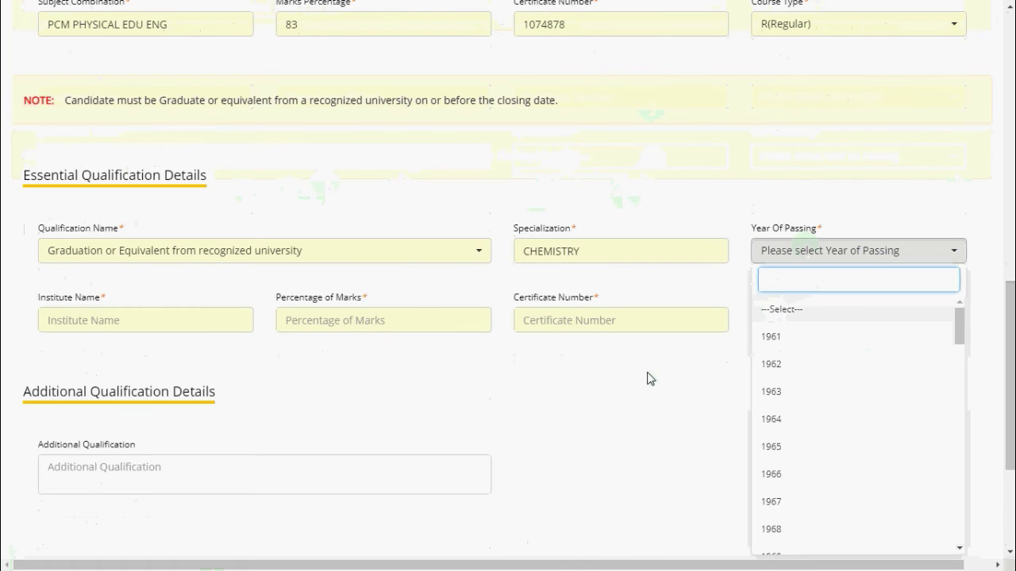
scroll(778, 503, "down", 3)
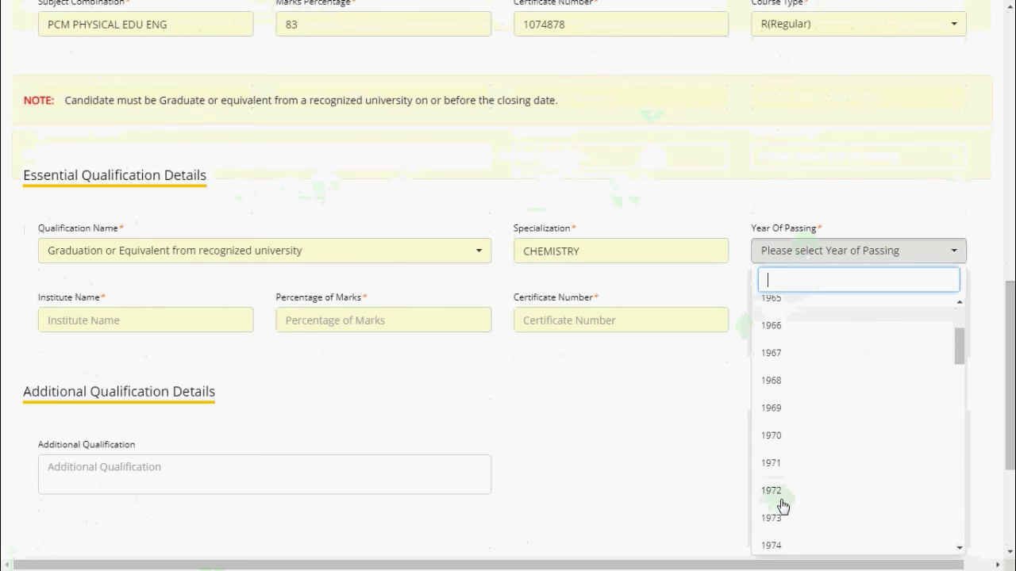
scroll(797, 481, "up", 3)
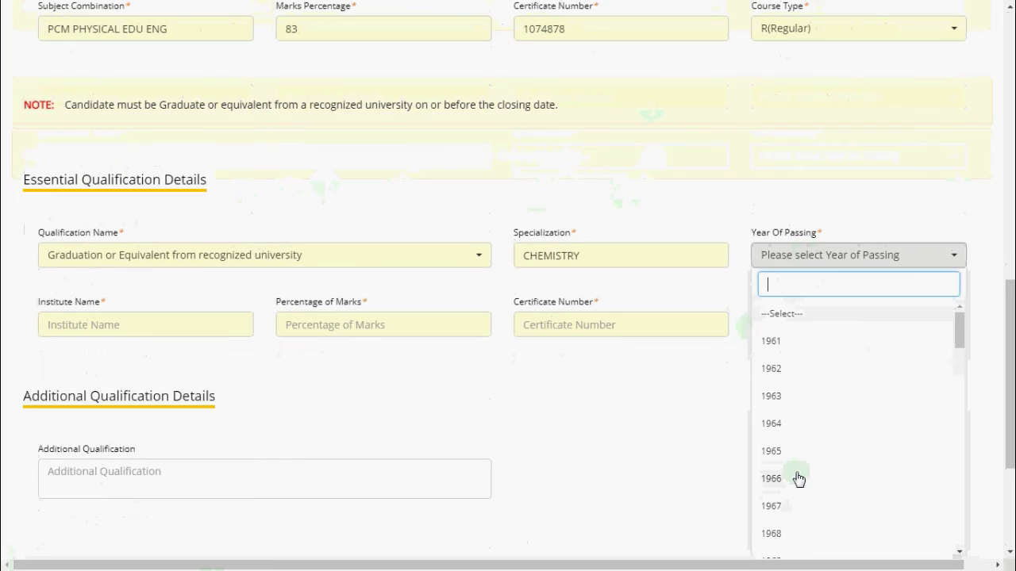
scroll(799, 478, "up", 1)
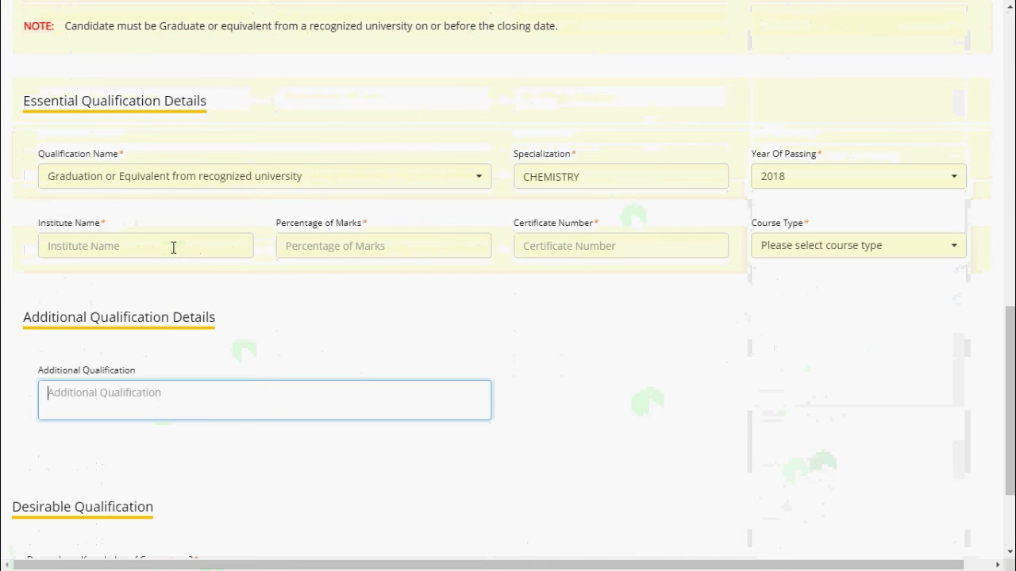
left_click(172, 246)
type("GPGC BILASPUR")
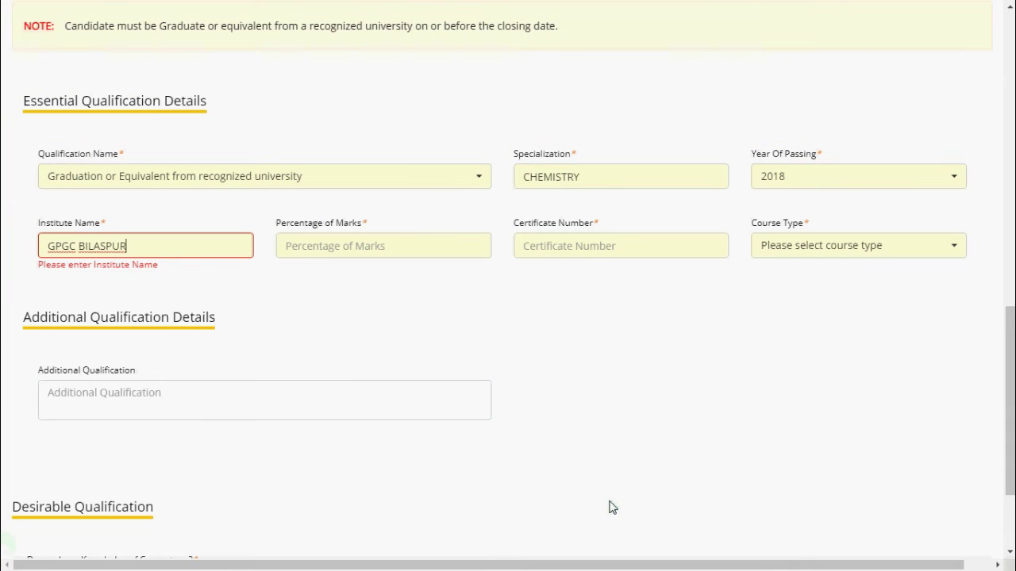
left_click(329, 248)
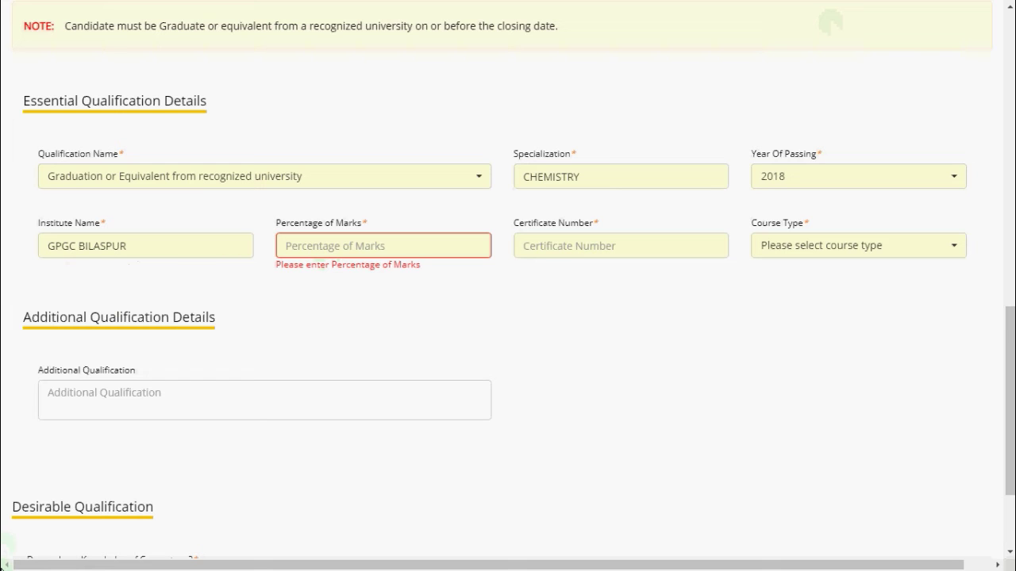
left_click(706, 246)
type("68.9")
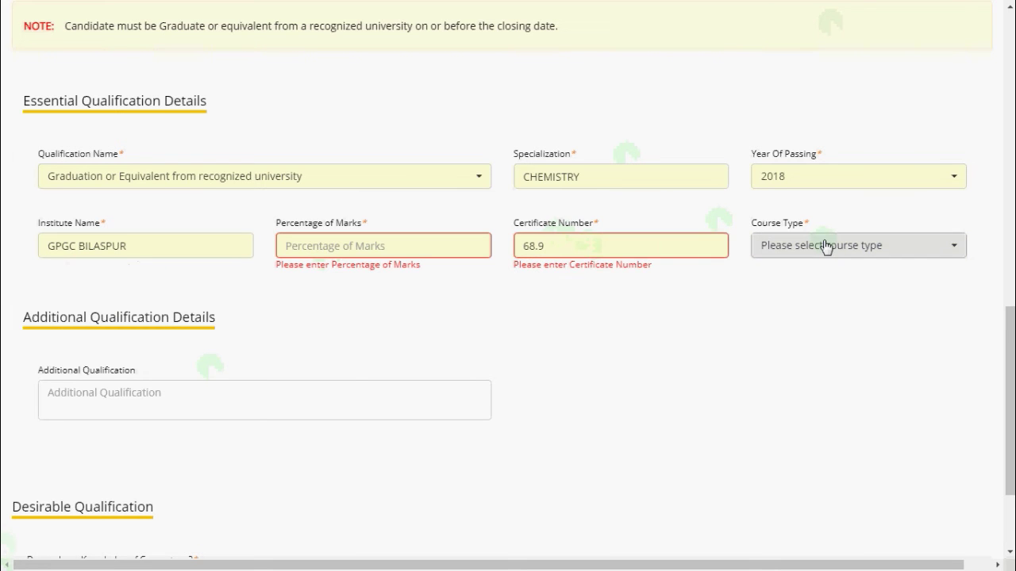
left_click(820, 245)
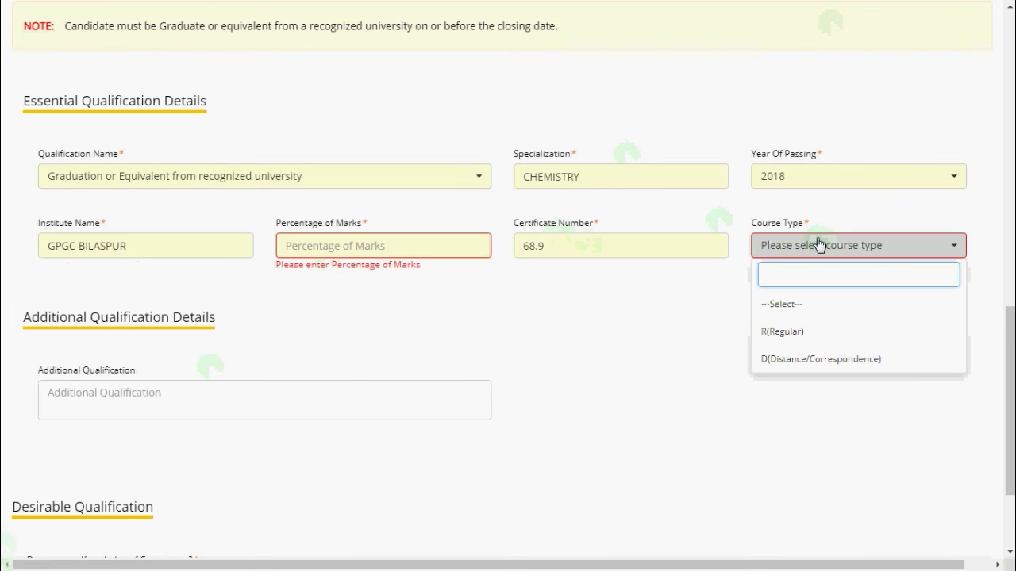
left_click(853, 338)
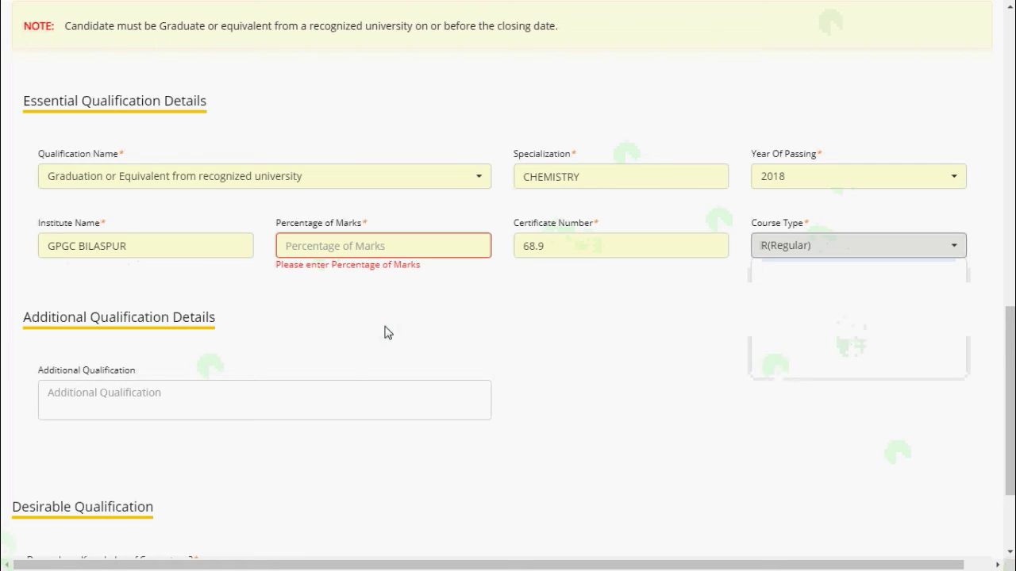
Put 68.9 in the graduation percentage field and paste the correct certificate number
left_click(601, 254)
left_click(364, 247)
type("68")
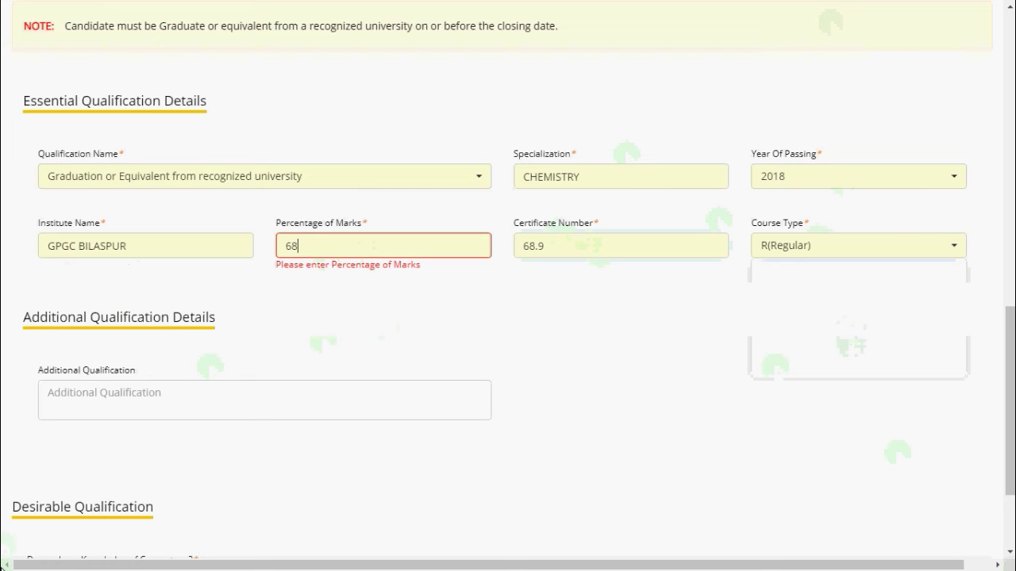
type(".9")
left_click(562, 254)
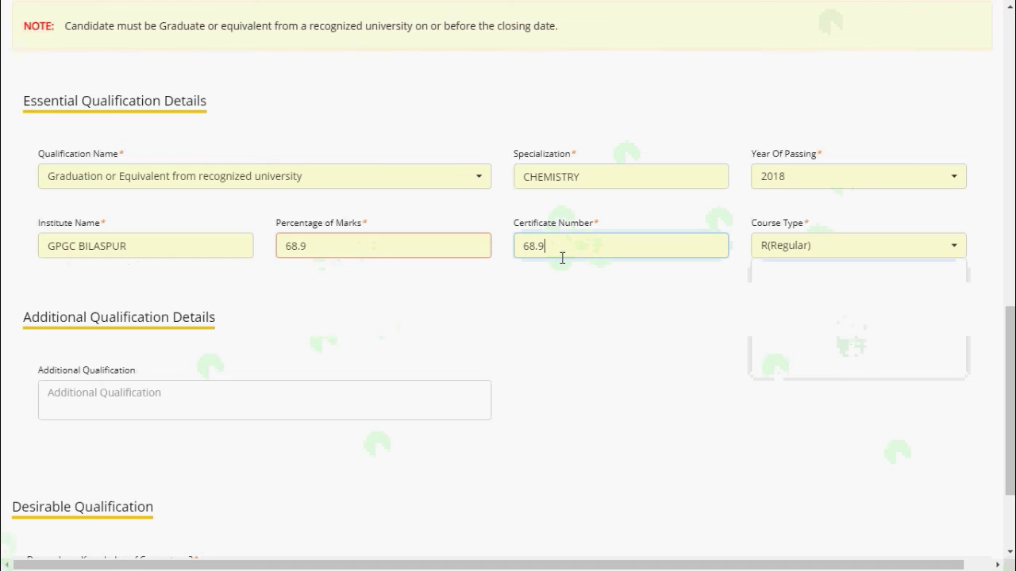
key("BackSpace")
key("BackSpace")
key("BackSpace")
key("BackSpace")
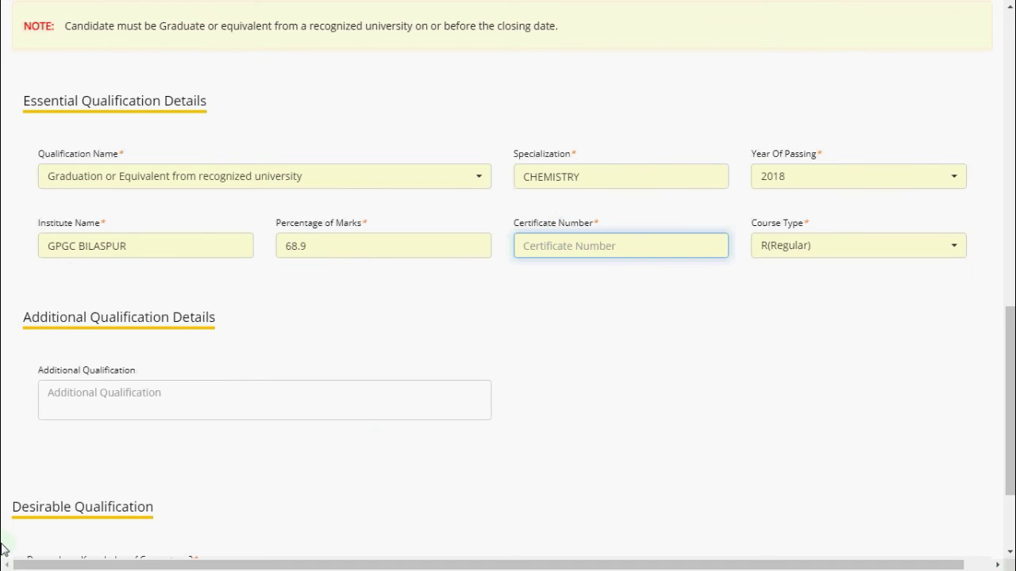
key("ctrl+v")
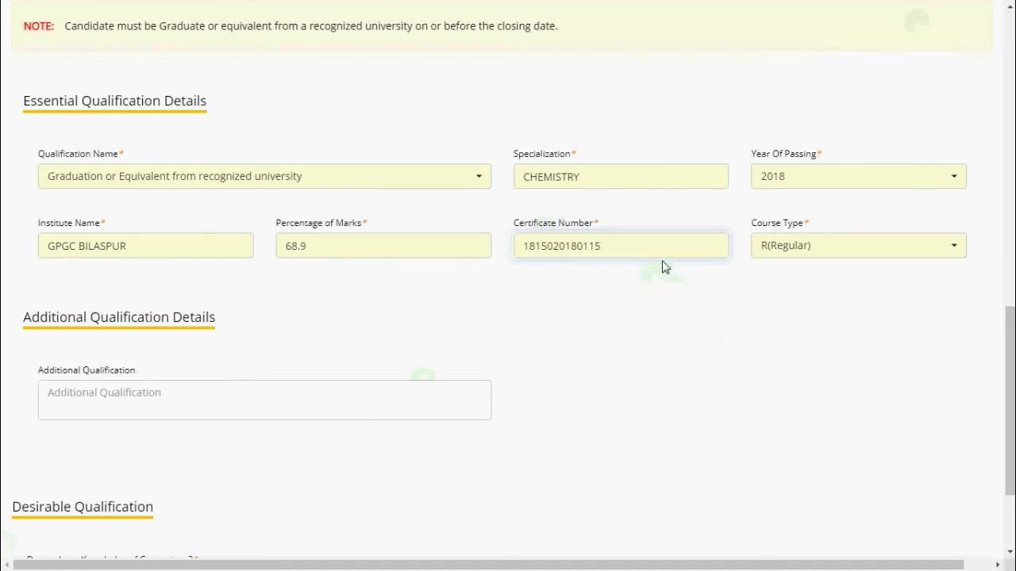
scroll(175, 333, "down", 2)
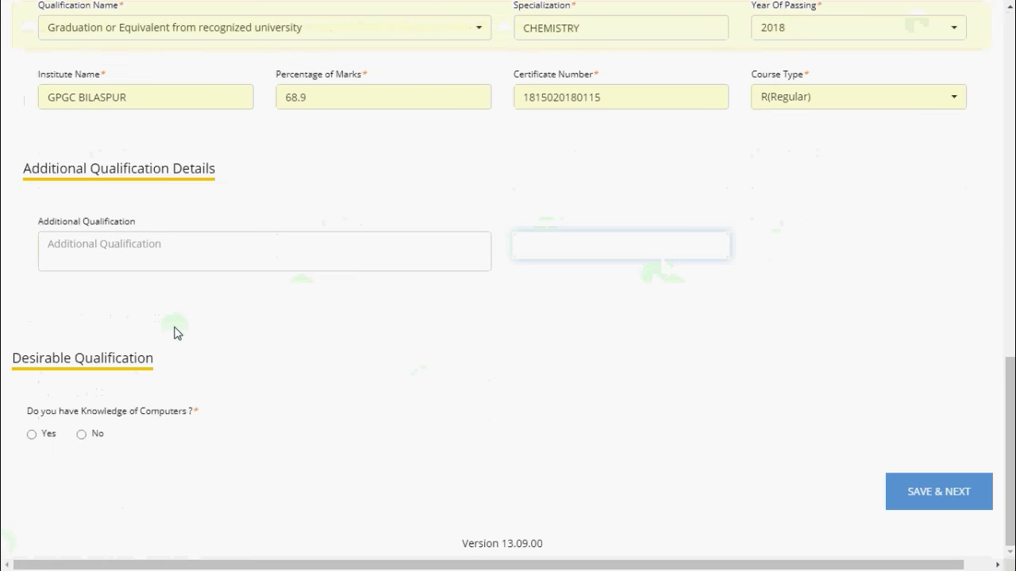
left_click(241, 245)
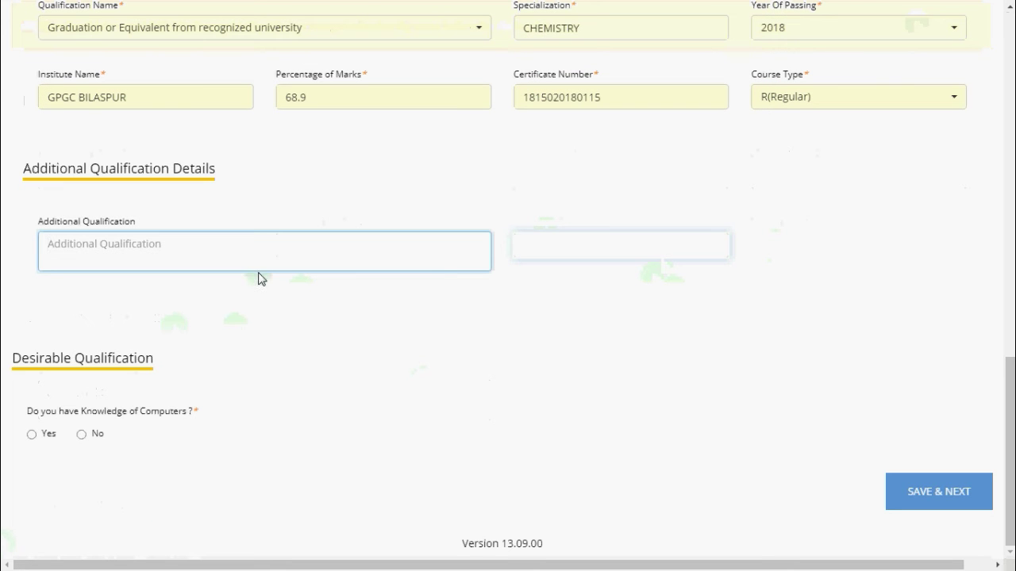
Enter PHY CHEM MATH as the additional qualification and review the qualification entries
scroll(262, 284, "up", 3)
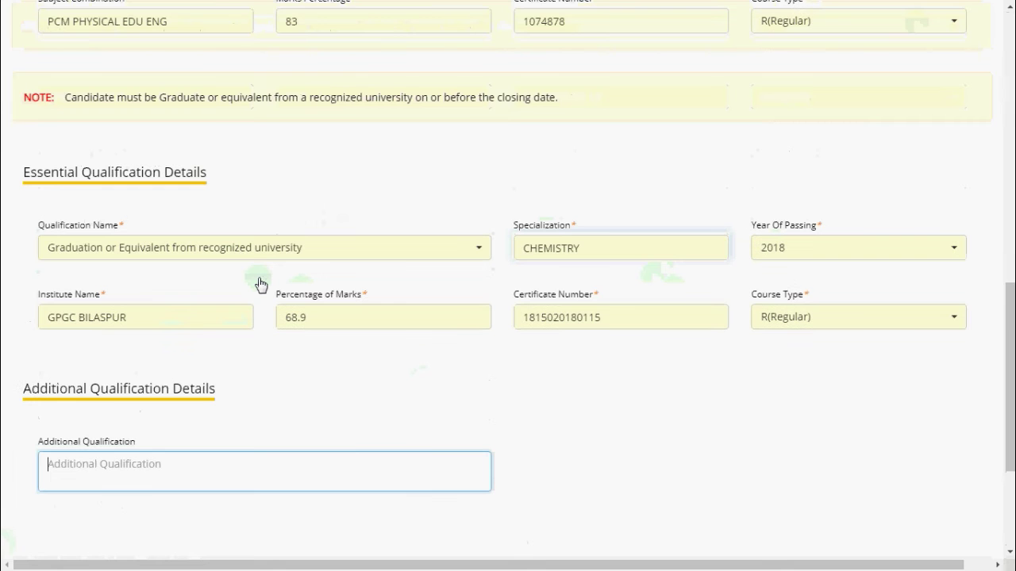
scroll(262, 283, "down", 2)
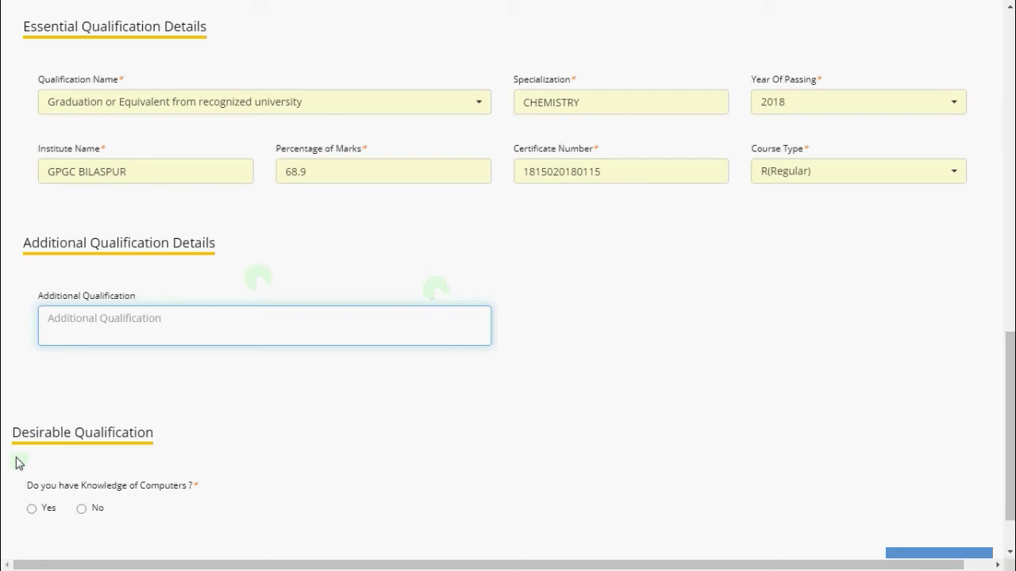
type("P")
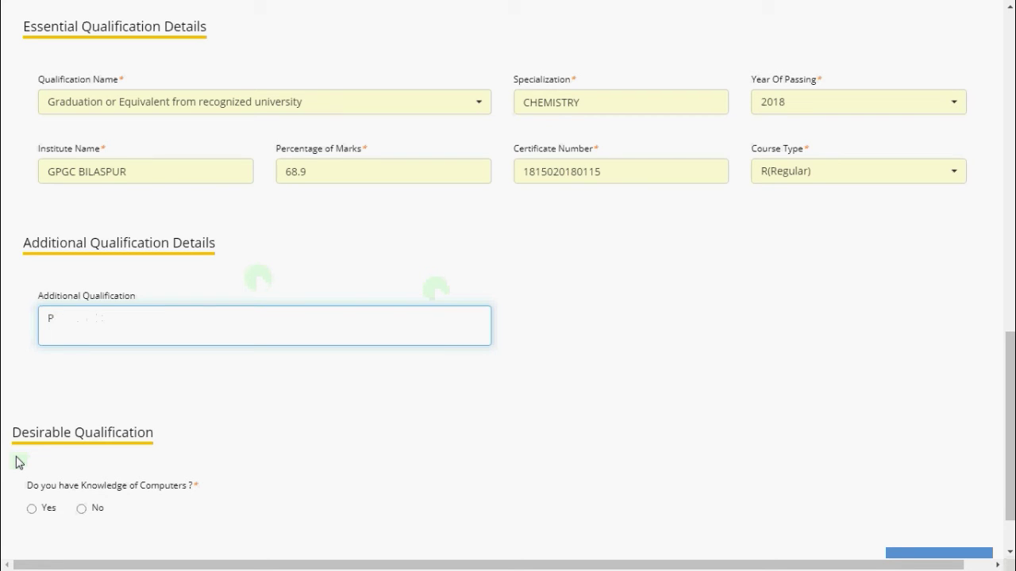
type("HY CHEM MATH")
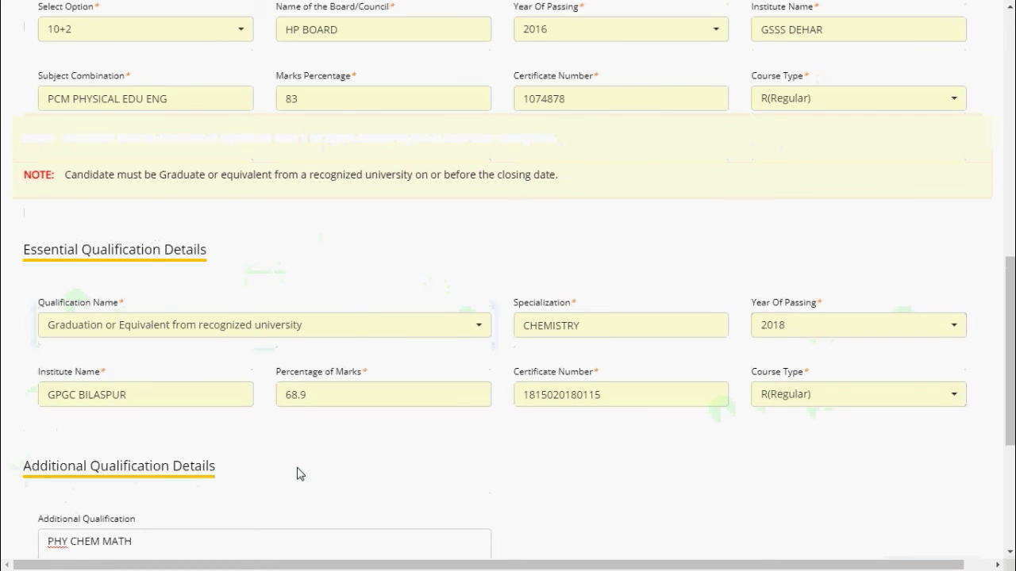
scroll(361, 307, "up", 3)
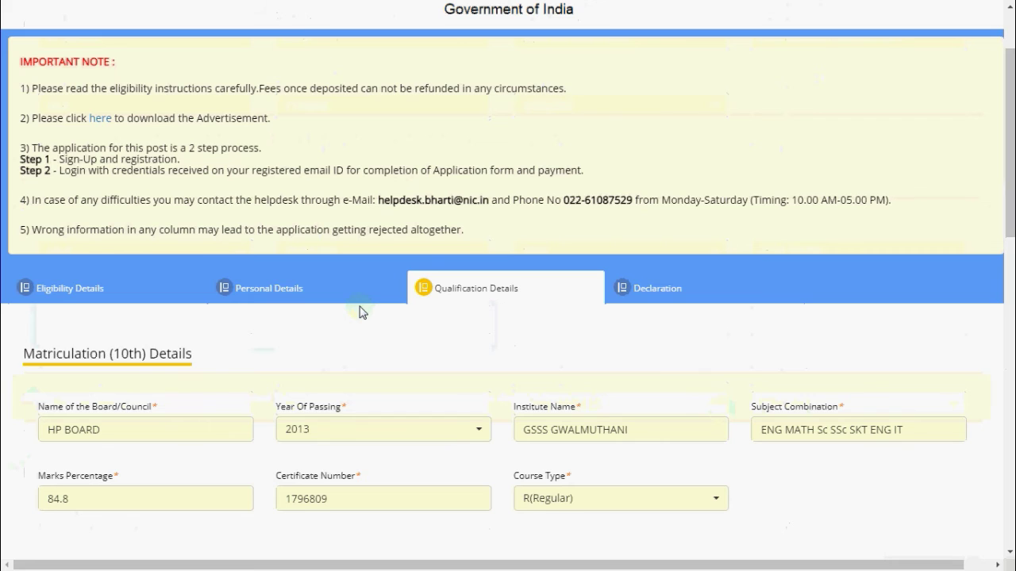
scroll(360, 312, "down", 2)
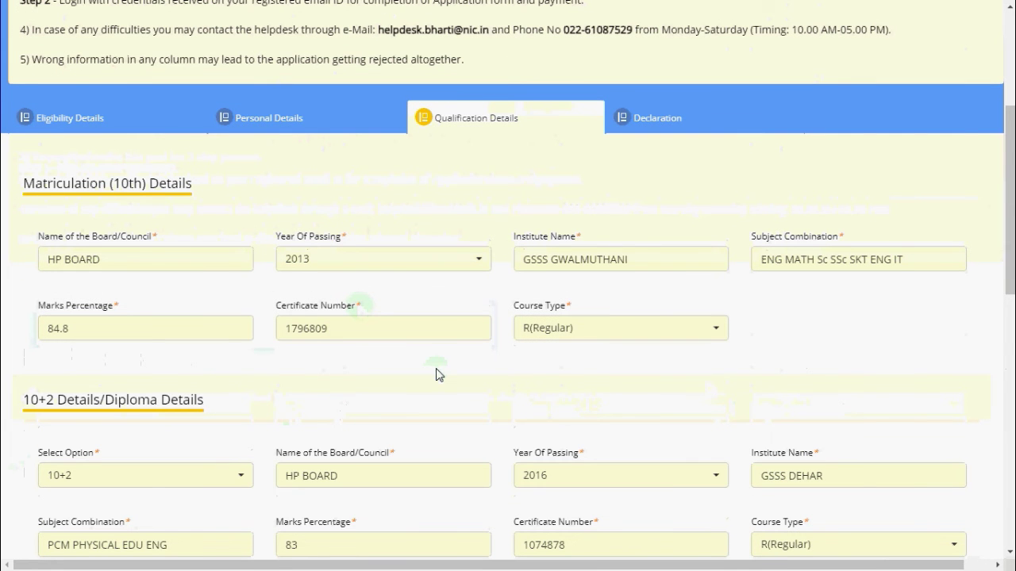
scroll(453, 386, "down", 2)
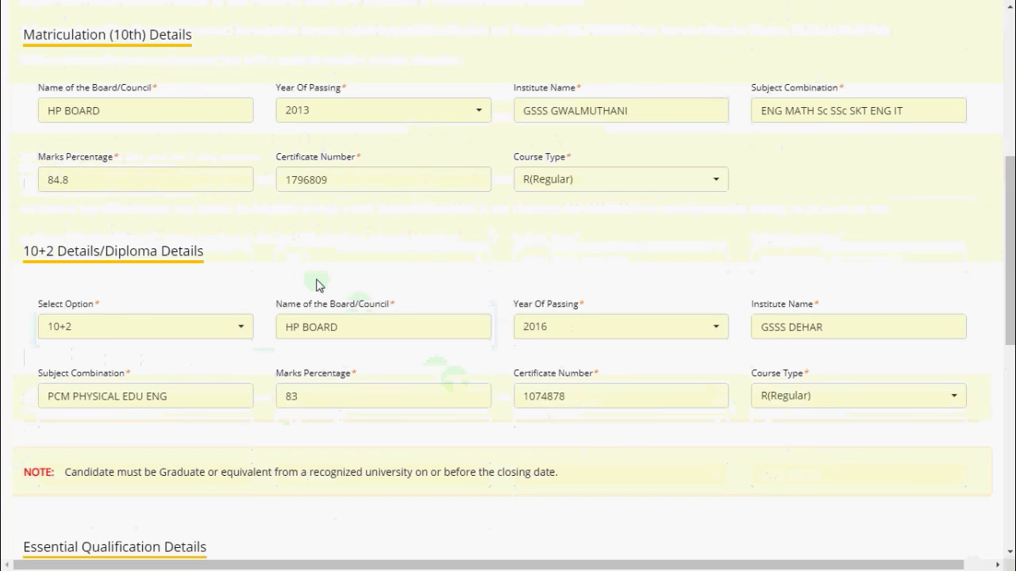
scroll(316, 284, "down", 1)
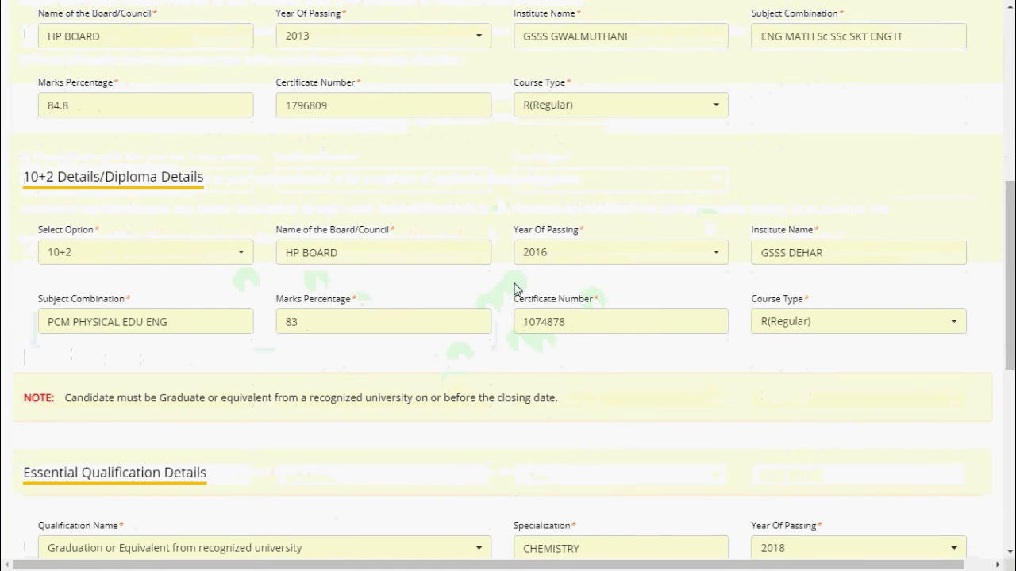
scroll(507, 252, "up", 1)
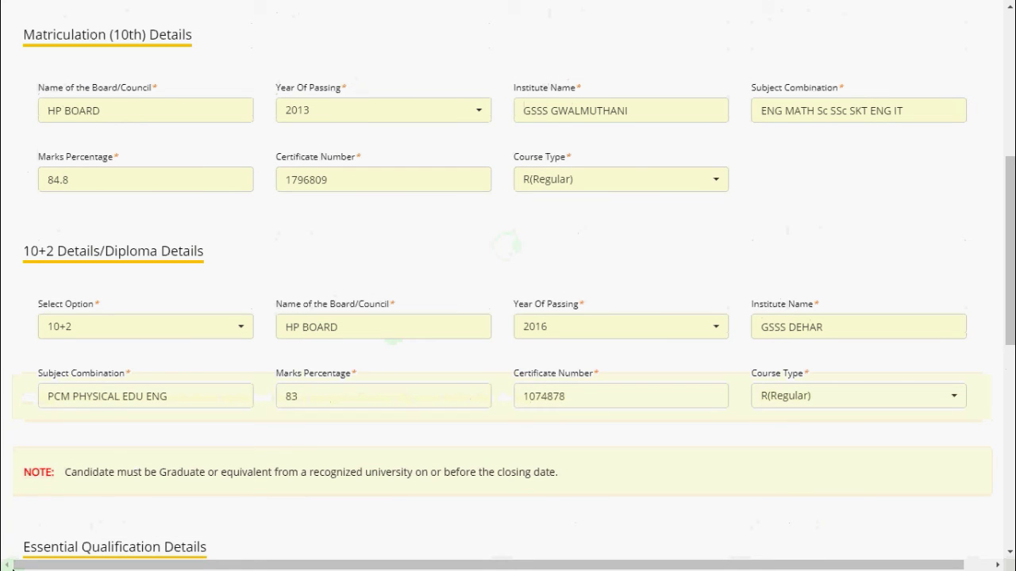
Bookmark the application form as 'IB Form' and switch Chrome to full screen
key("ctrl+d")
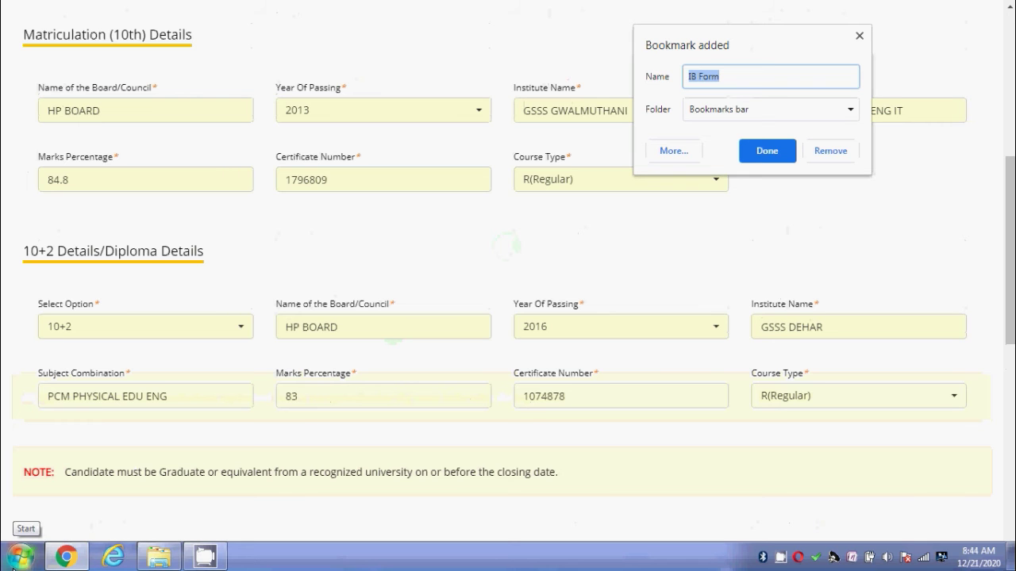
left_click(858, 36)
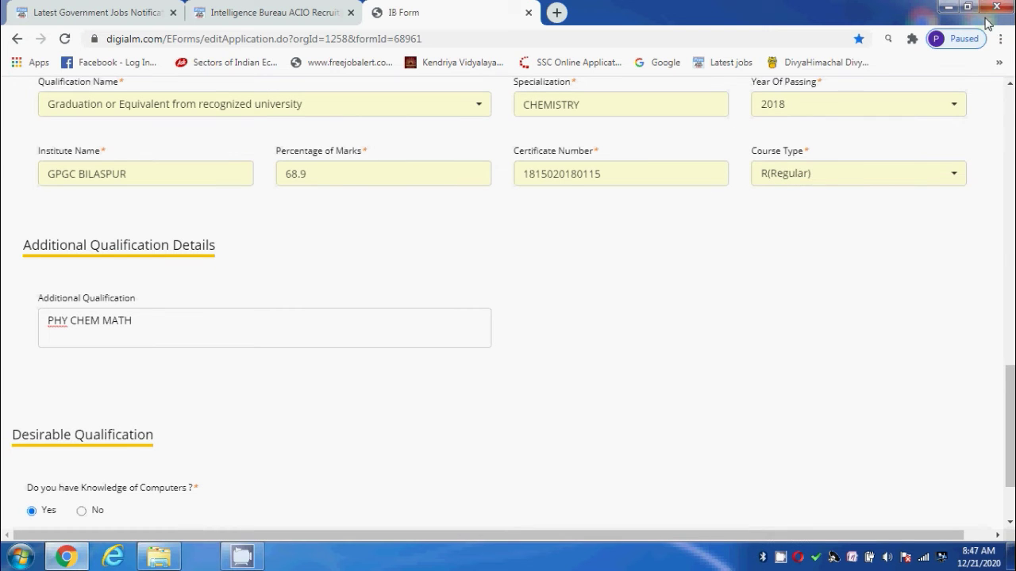
left_click(999, 38)
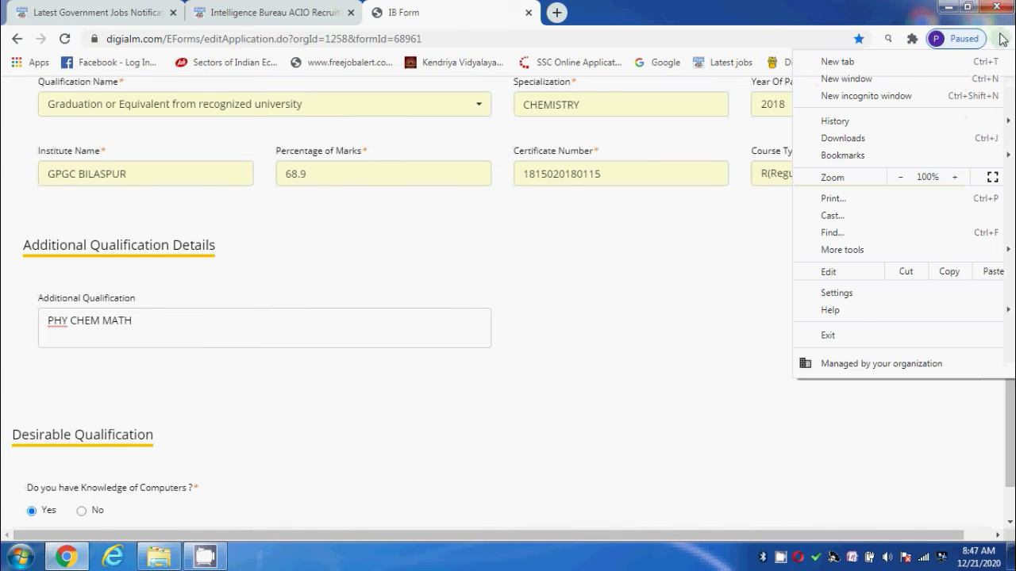
left_click(992, 177)
left_click(373, 320)
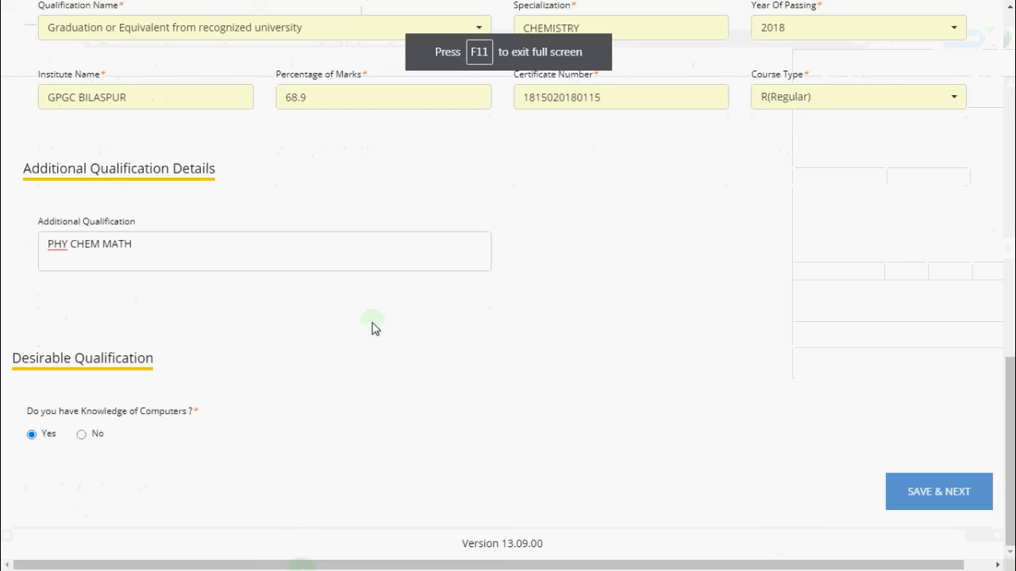
Answer Yes for Knowledge of Computers and save the qualification details
left_click(100, 434)
left_click(35, 434)
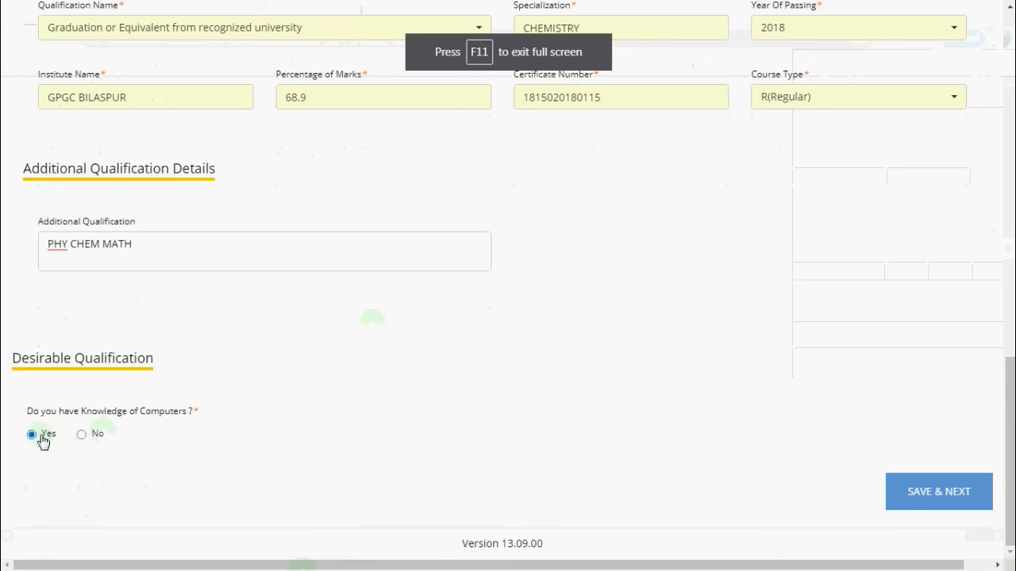
left_click(142, 438)
left_click(190, 448)
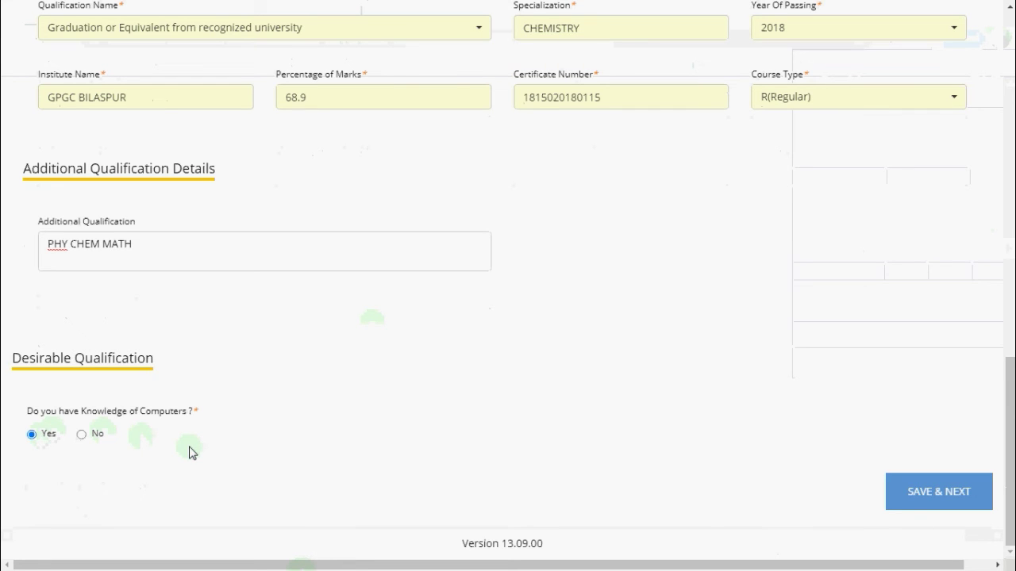
left_click(28, 451)
left_click(77, 459)
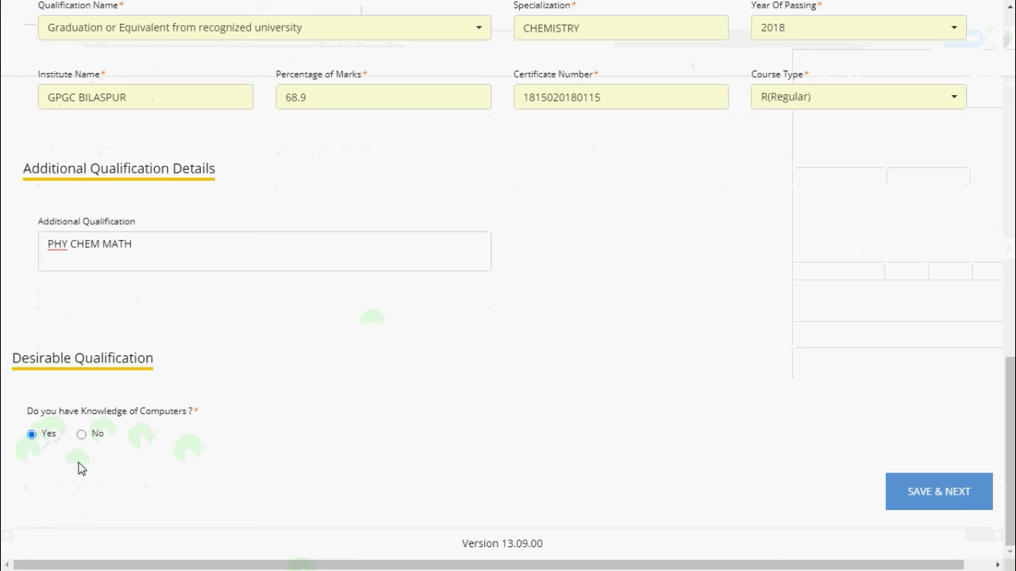
left_click(932, 510)
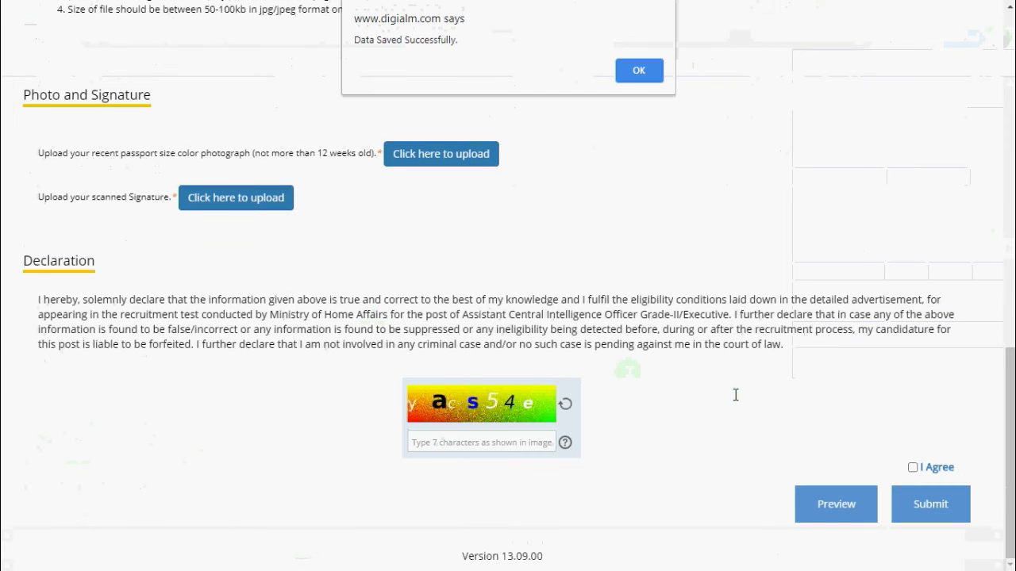
left_click(572, 120)
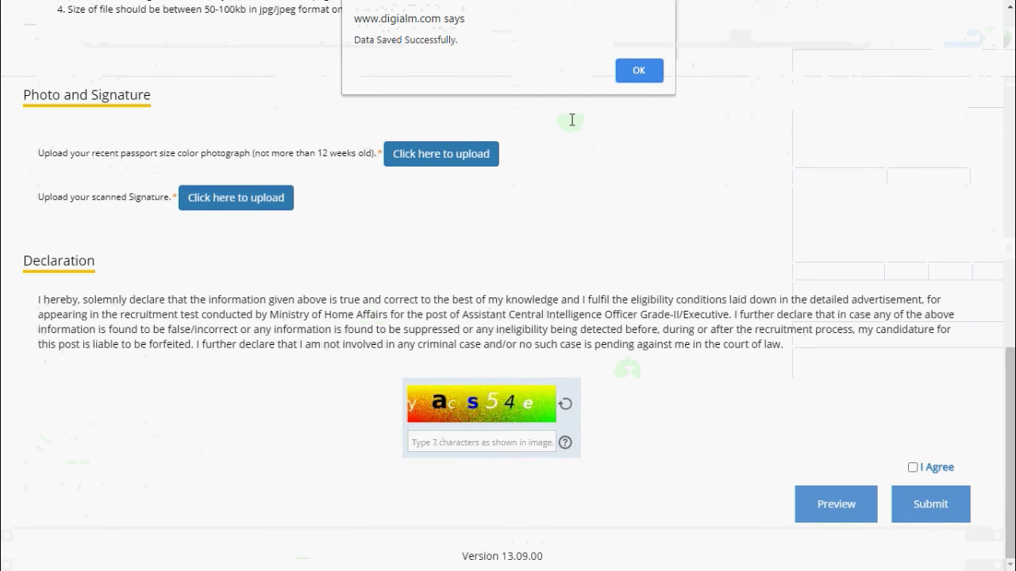
Acknowledge the Data Saved alert and review the 600 fee and photo/signature scanning rules
left_click(638, 71)
left_click(600, 166)
scroll(600, 171, "up", 2)
scroll(600, 176, "up", 5)
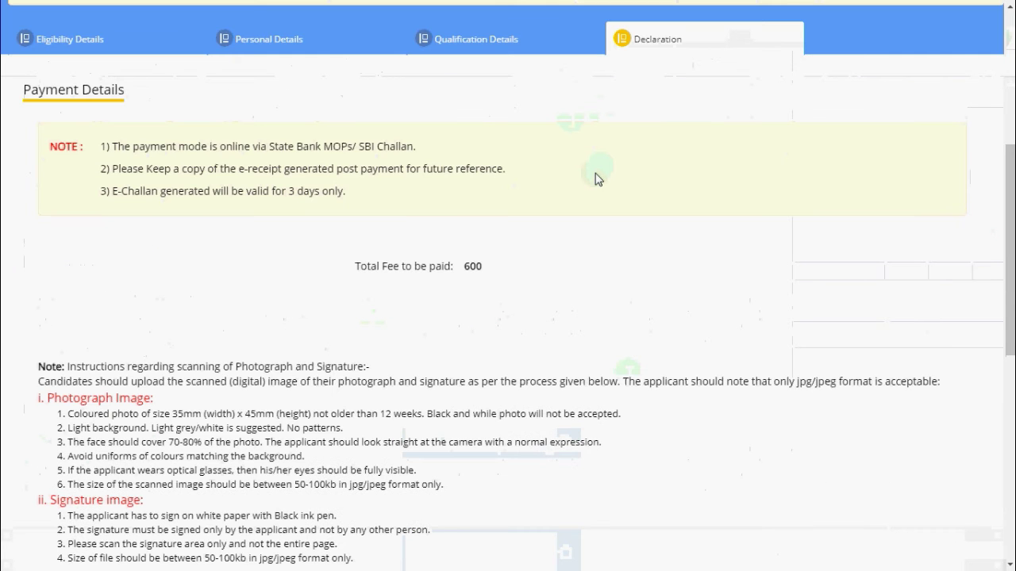
scroll(598, 178, "up", 1)
scroll(598, 179, "down", 2)
scroll(596, 180, "up", 2)
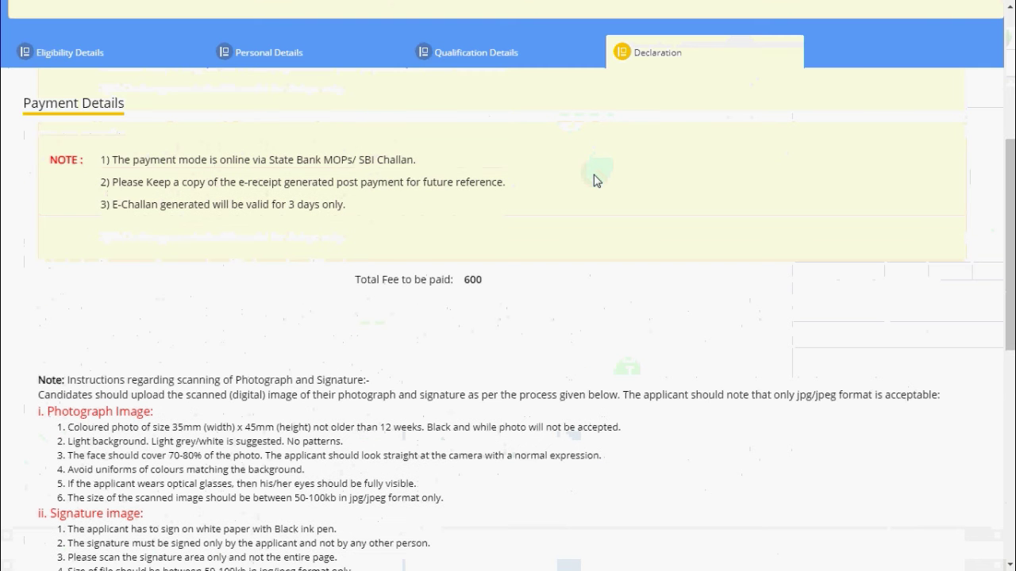
scroll(596, 186, "down", 3)
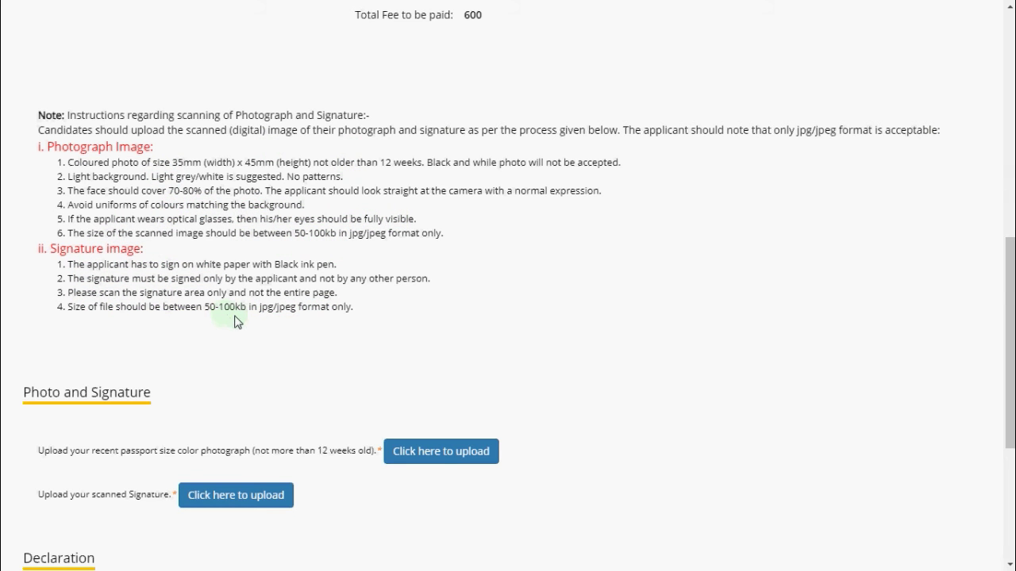
Scroll through the Photo and Signature section to confirm both files show as Uploaded
scroll(248, 319, "down", 2)
scroll(253, 305, "up", 3)
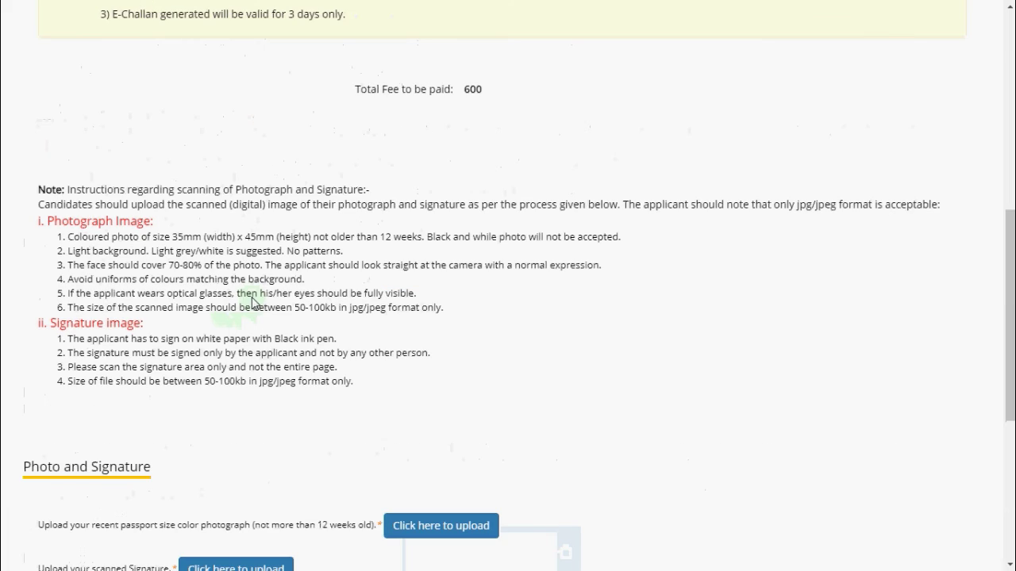
scroll(279, 325, "down", 2)
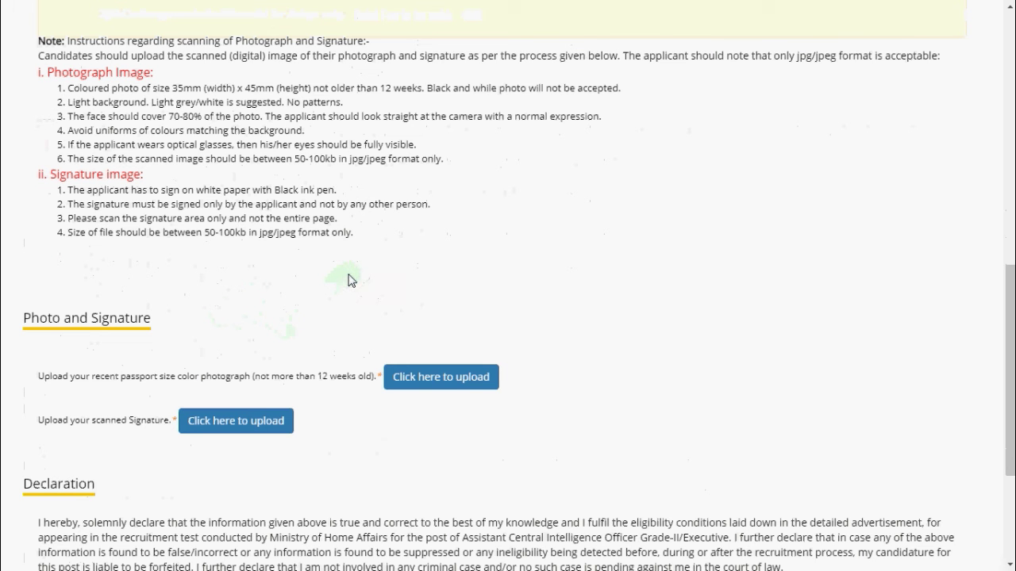
scroll(352, 280, "up", 2)
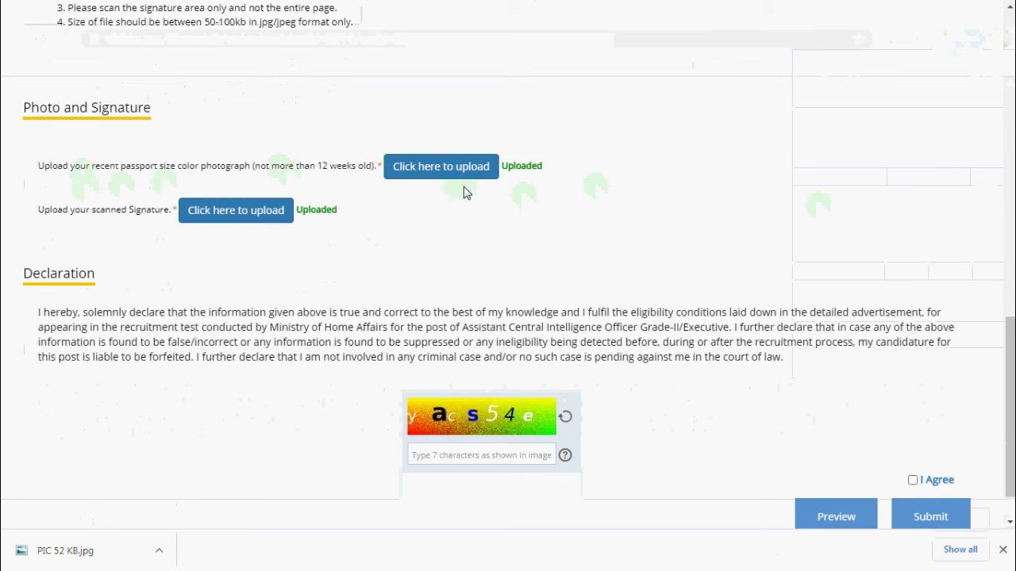
Upload PIC 52 KB.jpg as the passport-size photograph and close the upload window
left_click(460, 168)
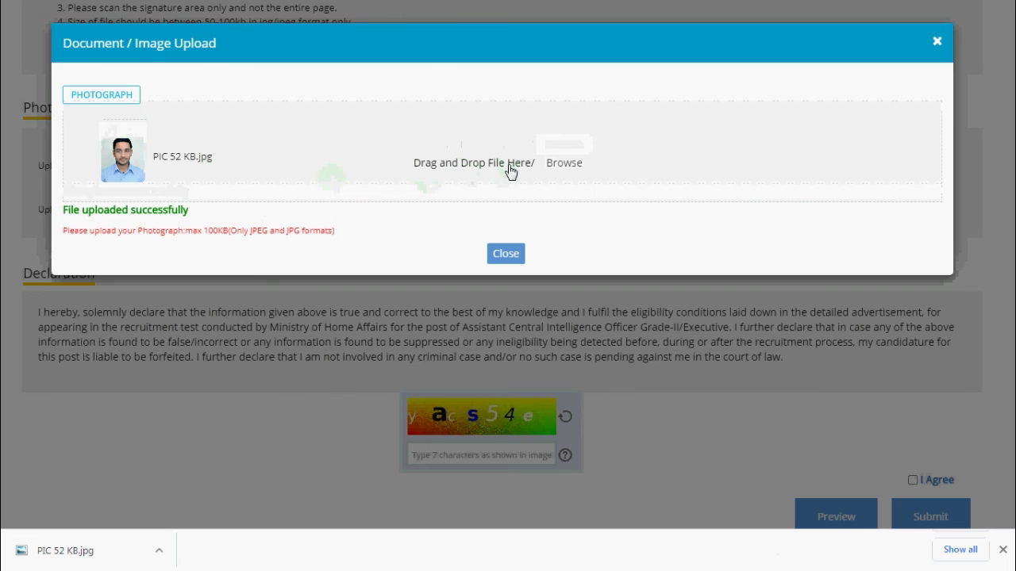
left_click(510, 171)
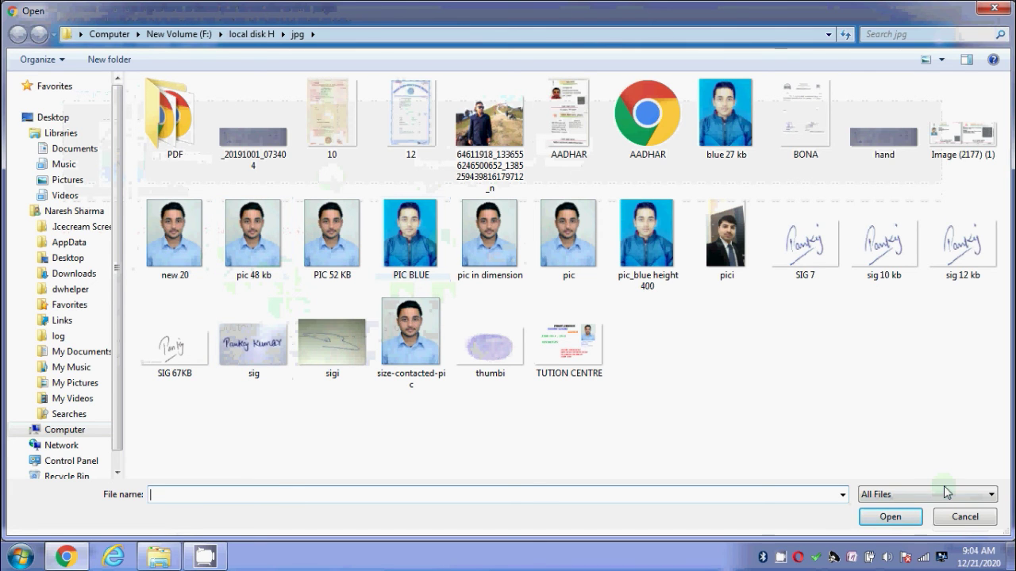
left_click(965, 517)
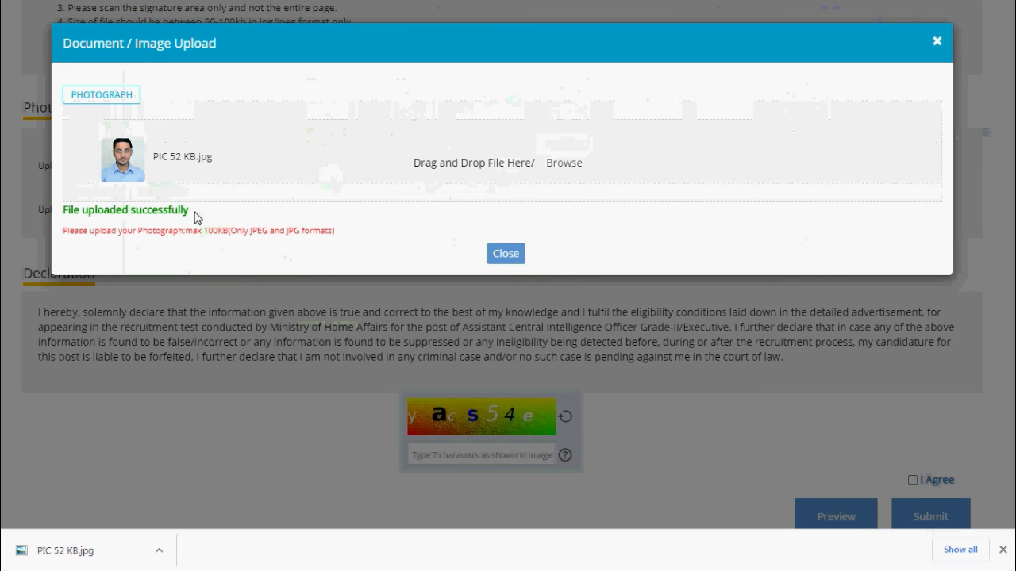
left_click(514, 254)
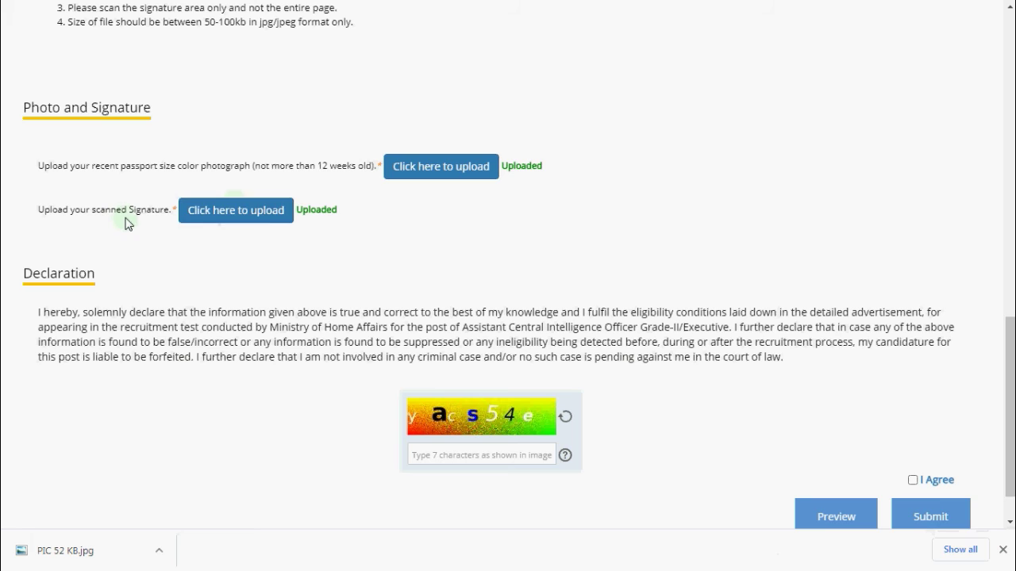
Drop SIG 67KB.jpg into the signature upload window and close it once it is uploaded
left_click(220, 217)
mouse_move(137, 167)
left_mouse_down()
mouse_move(479, 166)
mouse_move(447, 173)
mouse_move(489, 185)
mouse_move(421, 163)
mouse_move(395, 172)
left_mouse_up()
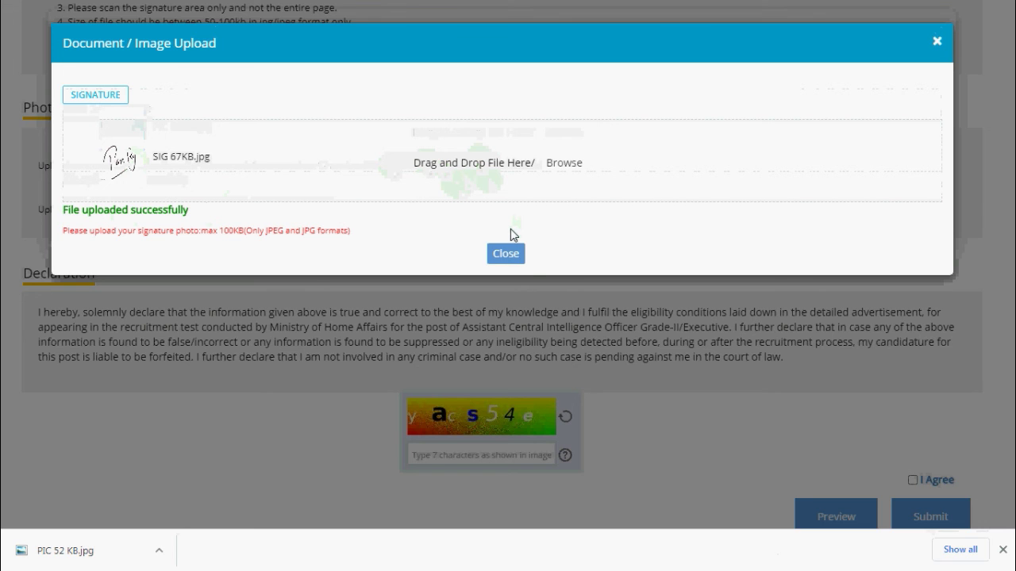
left_click(512, 260)
scroll(463, 383, "down", 1)
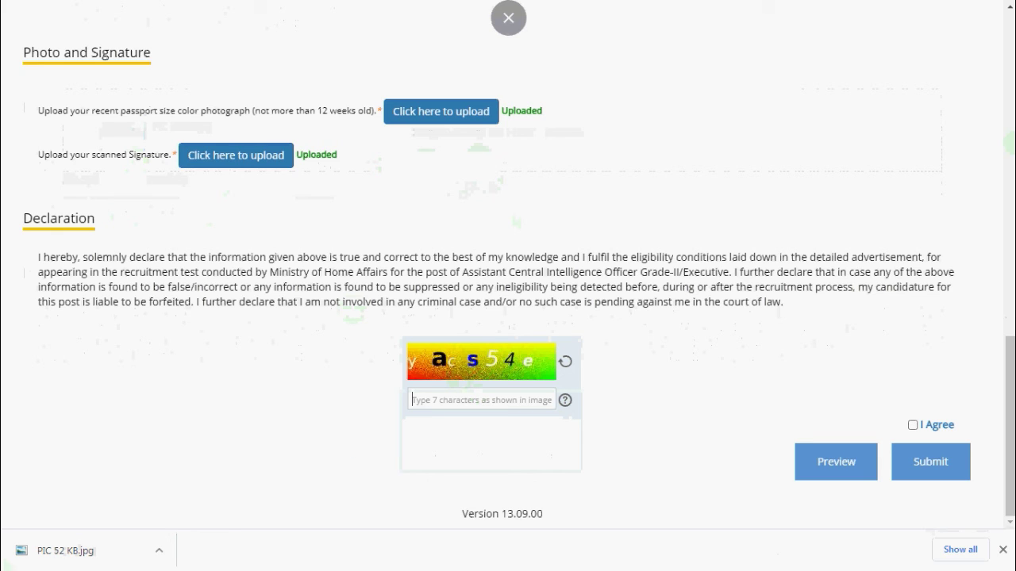
Tick I Agree, enter the captcha 'as', and open the application preview
left_click(913, 425)
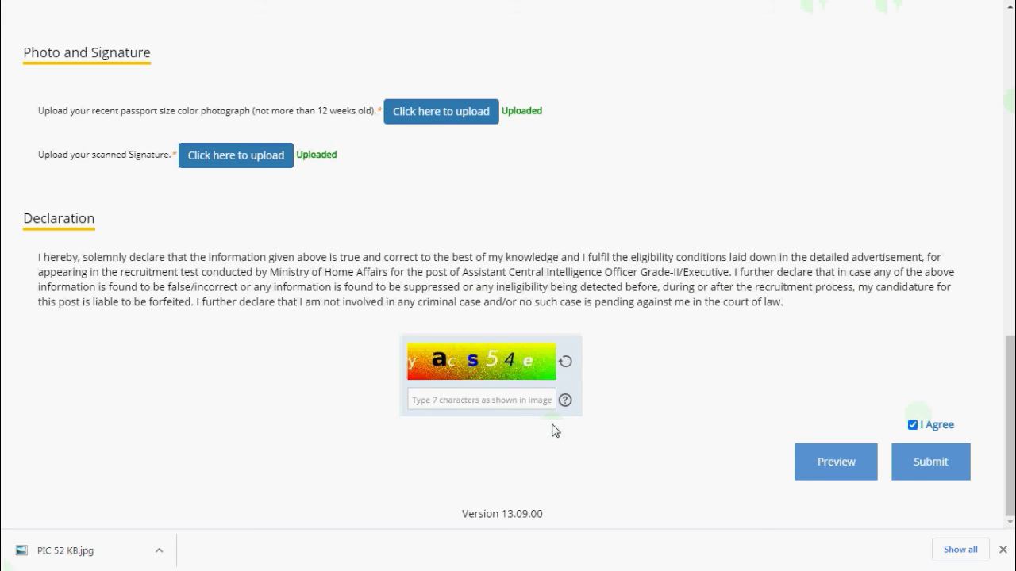
type("as")
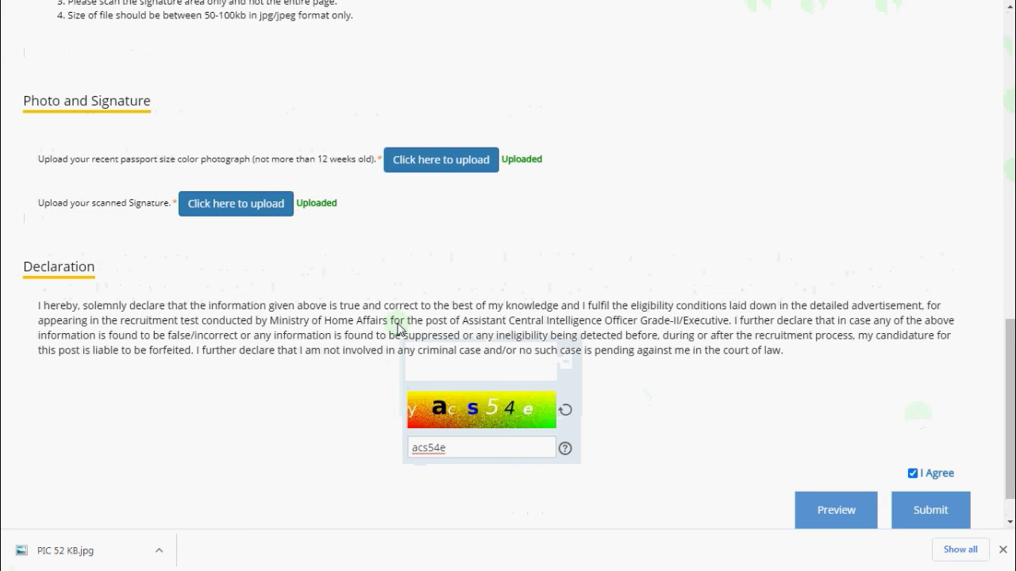
scroll(400, 329, "up", 15)
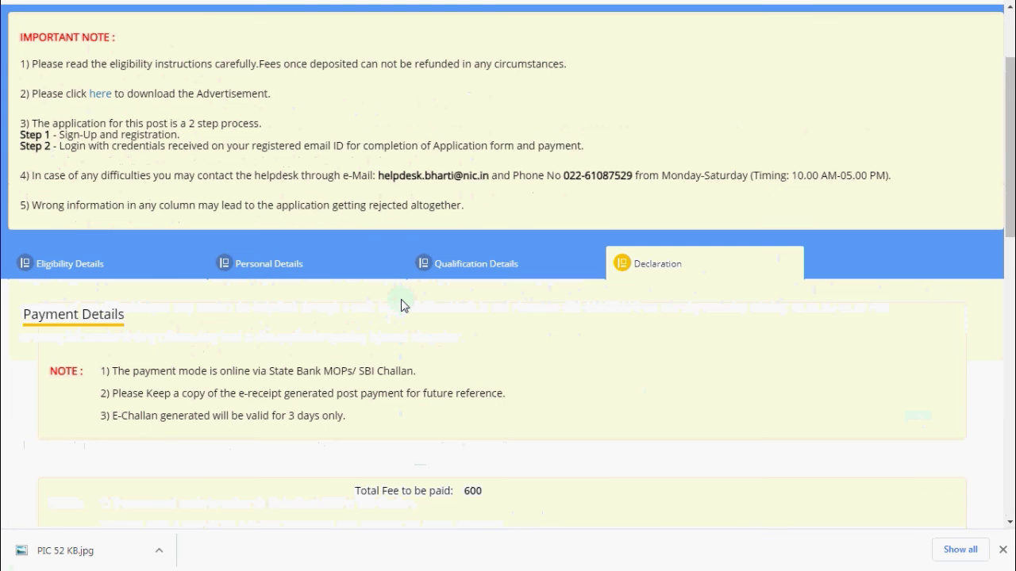
scroll(402, 305, "down", 2)
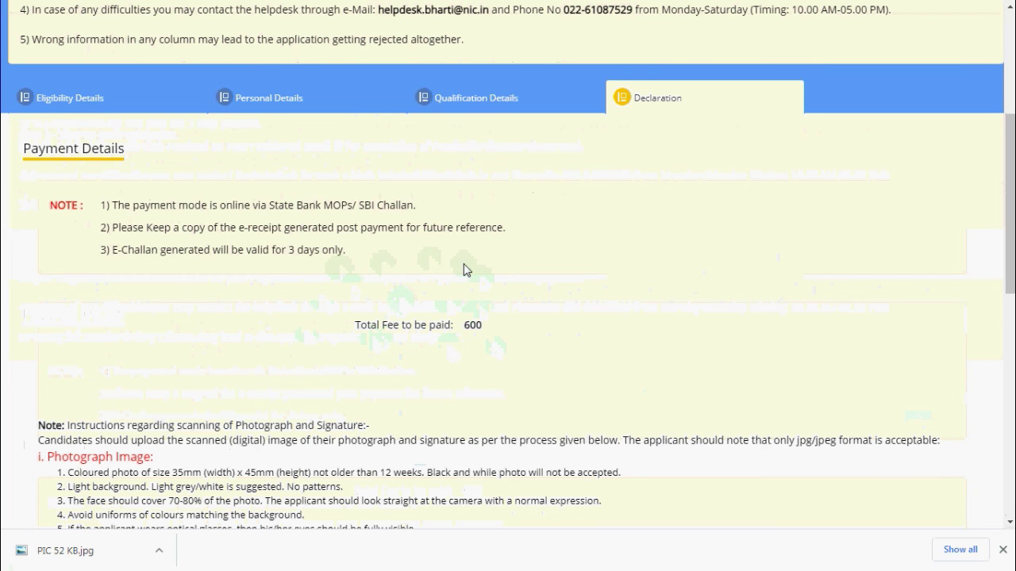
scroll(314, 322, "down", 4)
scroll(313, 321, "down", 4)
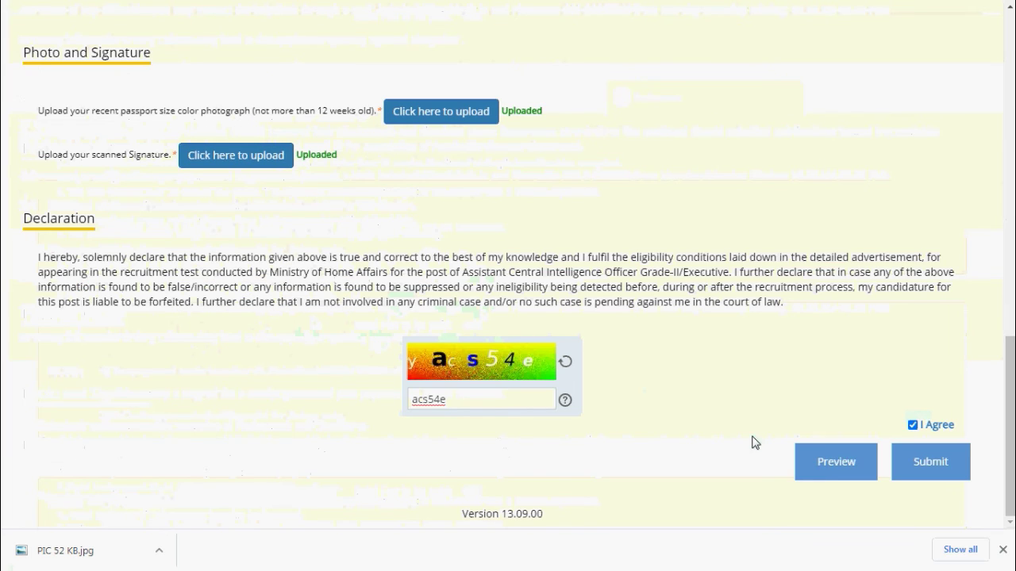
left_click(850, 470)
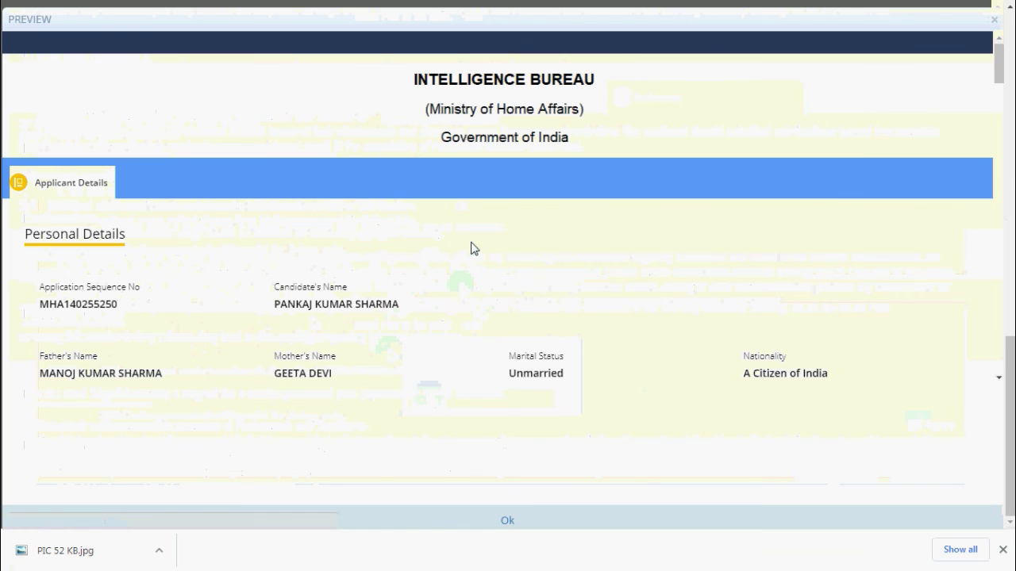
scroll(200, 244, "down", 2)
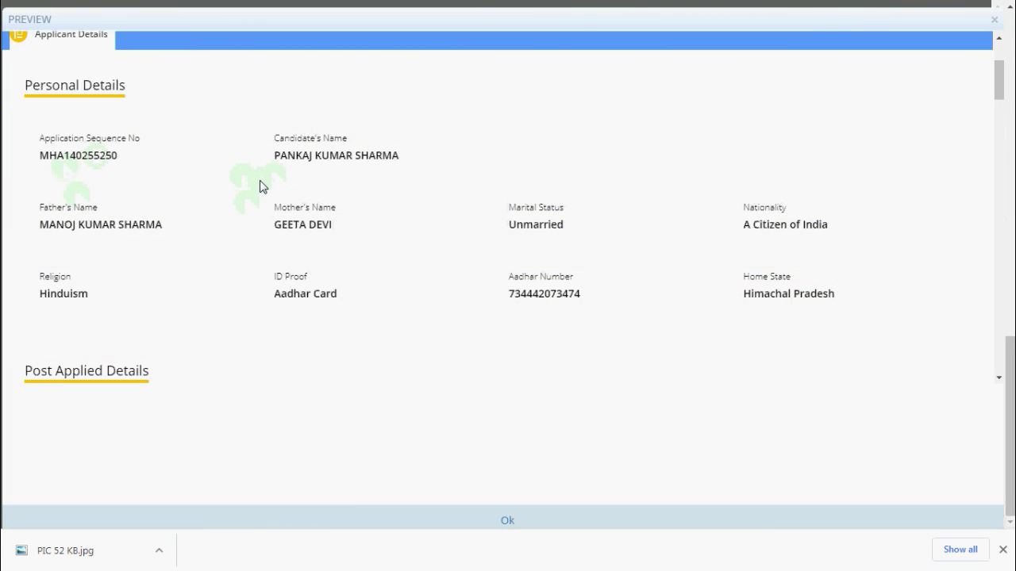
scroll(262, 189, "down", 1)
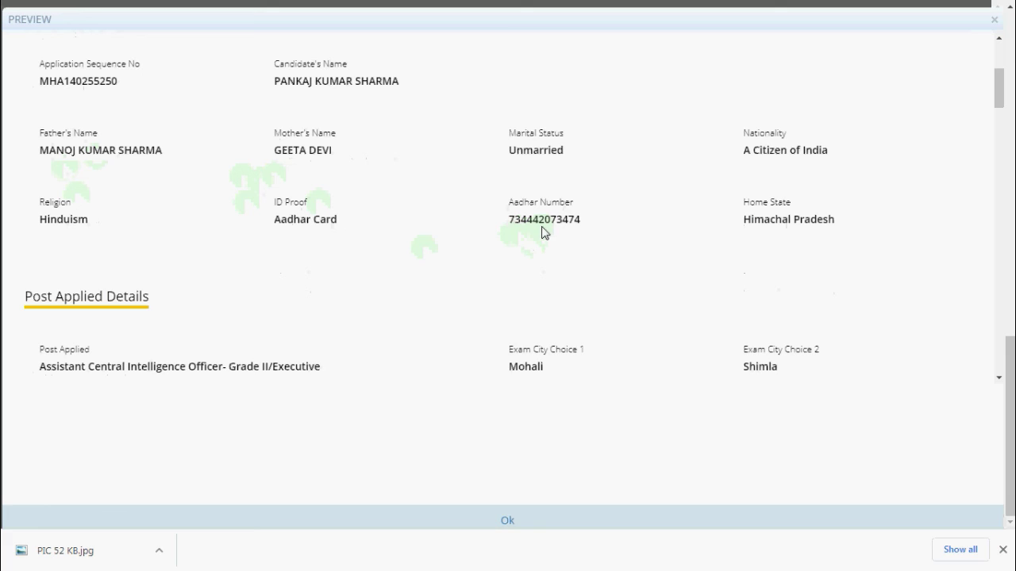
scroll(242, 272, "down", 3)
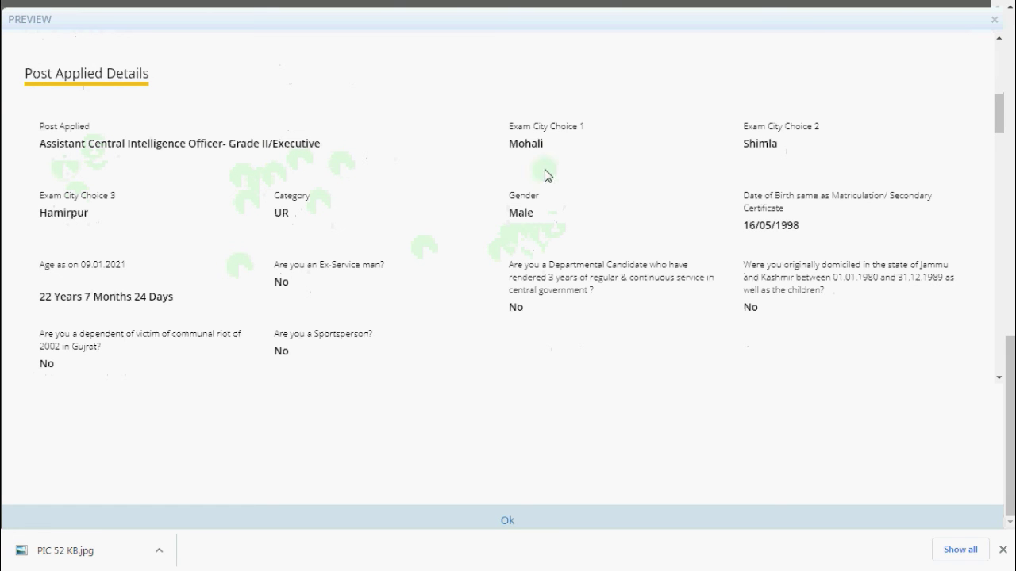
scroll(168, 251, "down", 1)
scroll(173, 249, "down", 2)
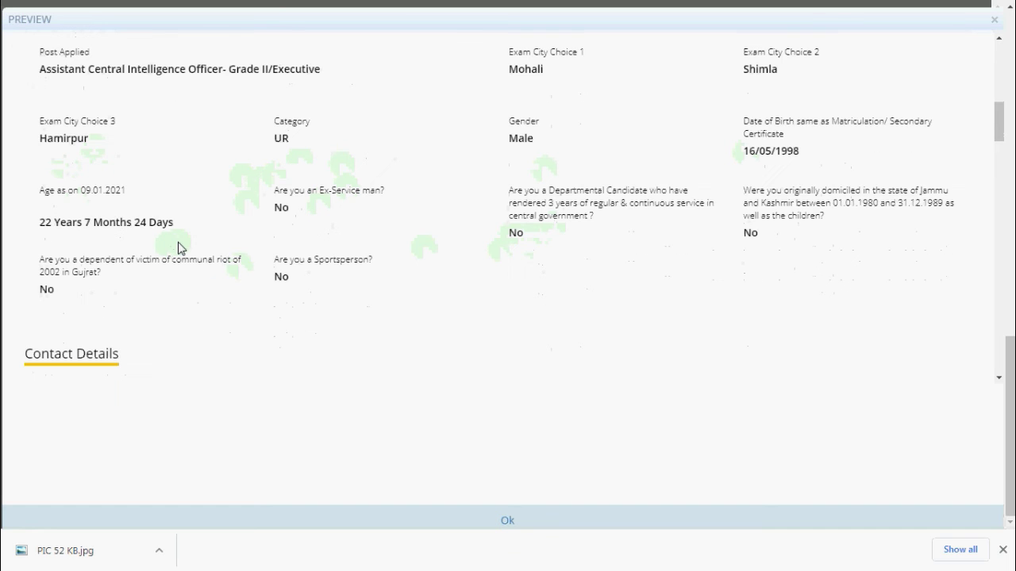
scroll(180, 247, "up", 2)
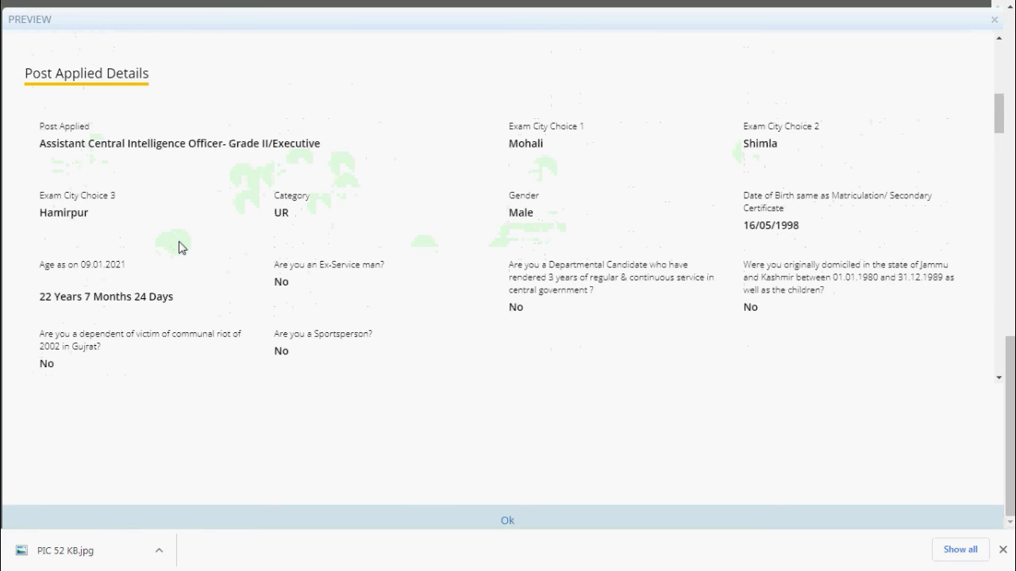
scroll(199, 241, "down", 1)
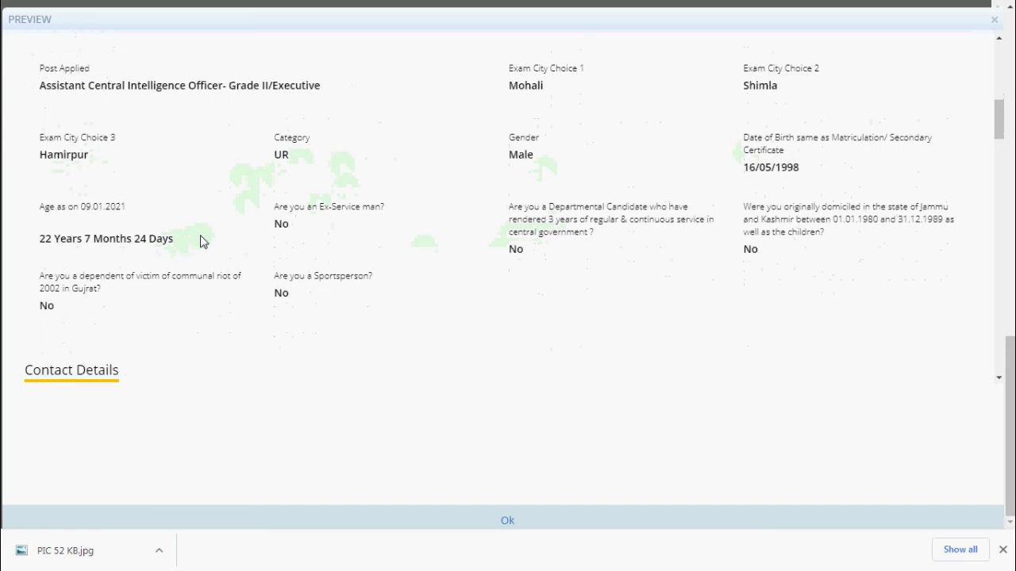
scroll(152, 220, "down", 4)
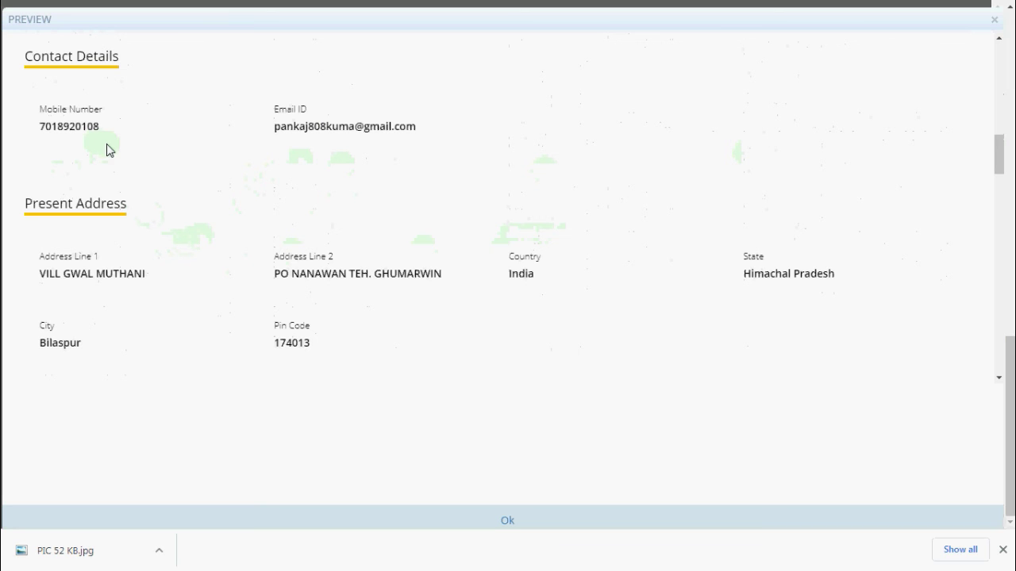
scroll(122, 159, "down", 9)
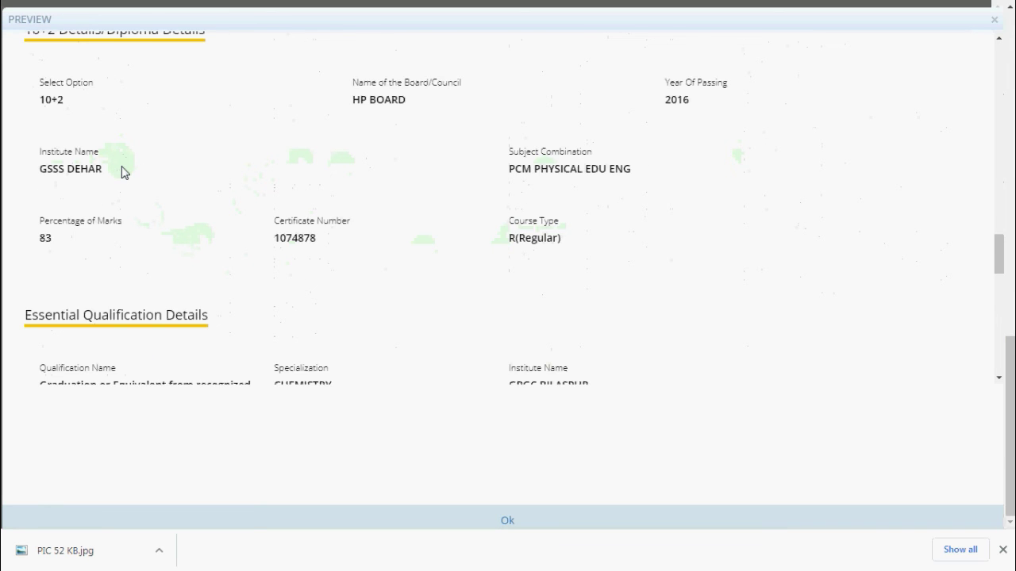
scroll(123, 172, "up", 3)
scroll(122, 172, "down", 11)
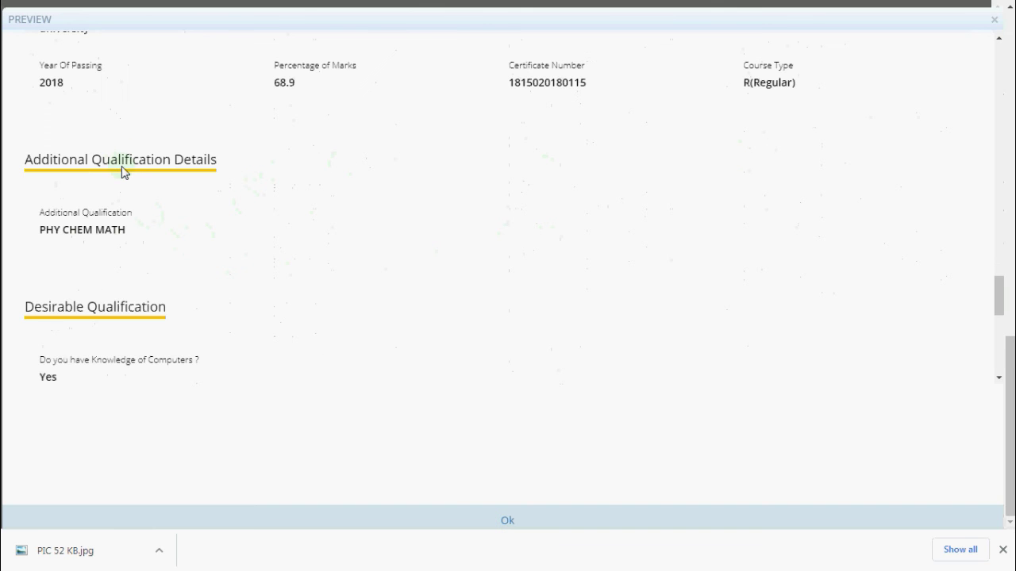
scroll(122, 173, "up", 2)
scroll(122, 172, "up", 1)
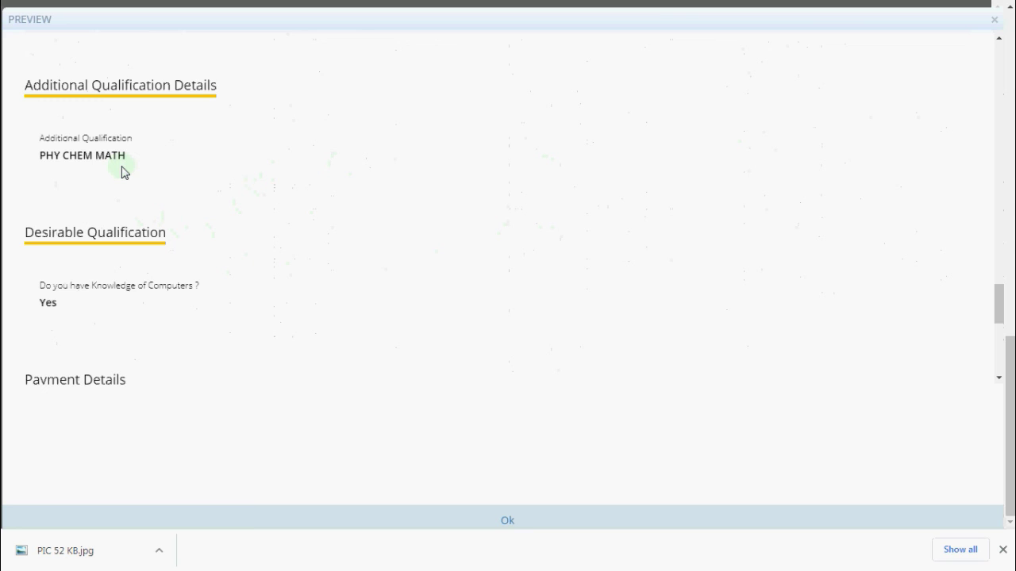
scroll(123, 173, "down", 5)
left_click(508, 523)
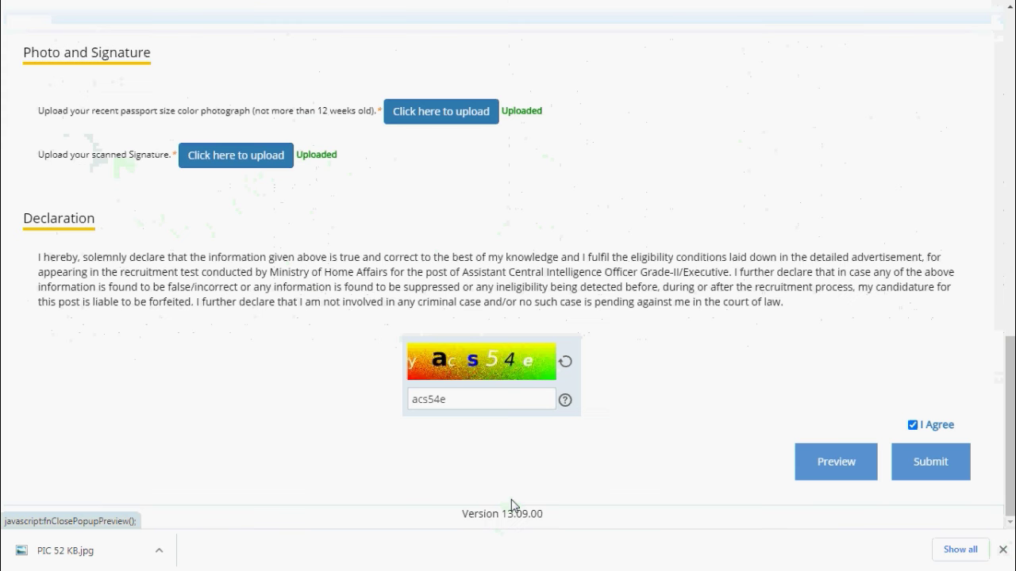
Submit the application and confirm OK in the 'Are you sure you want to submit?' prompt
left_click(920, 465)
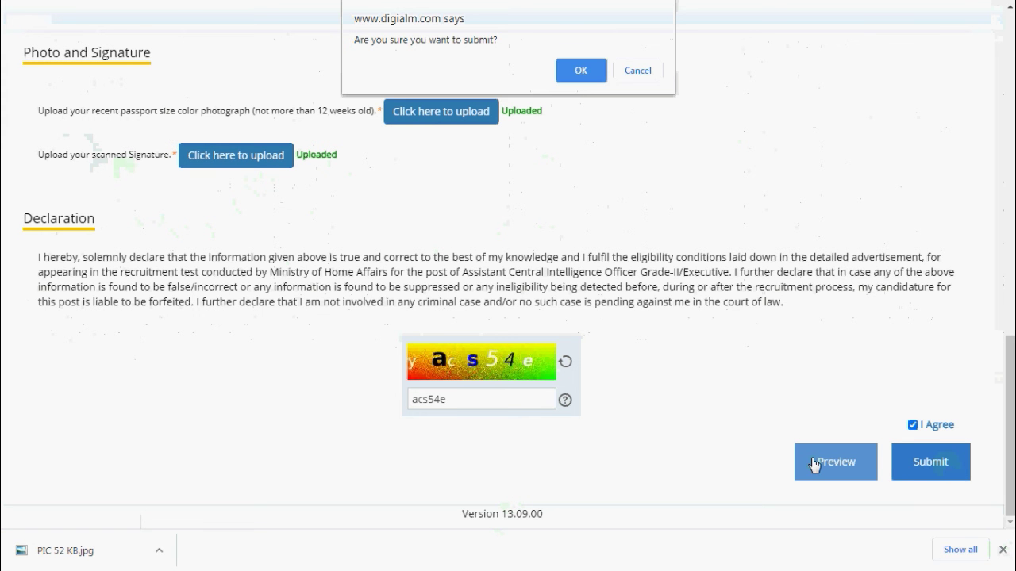
left_click(579, 76)
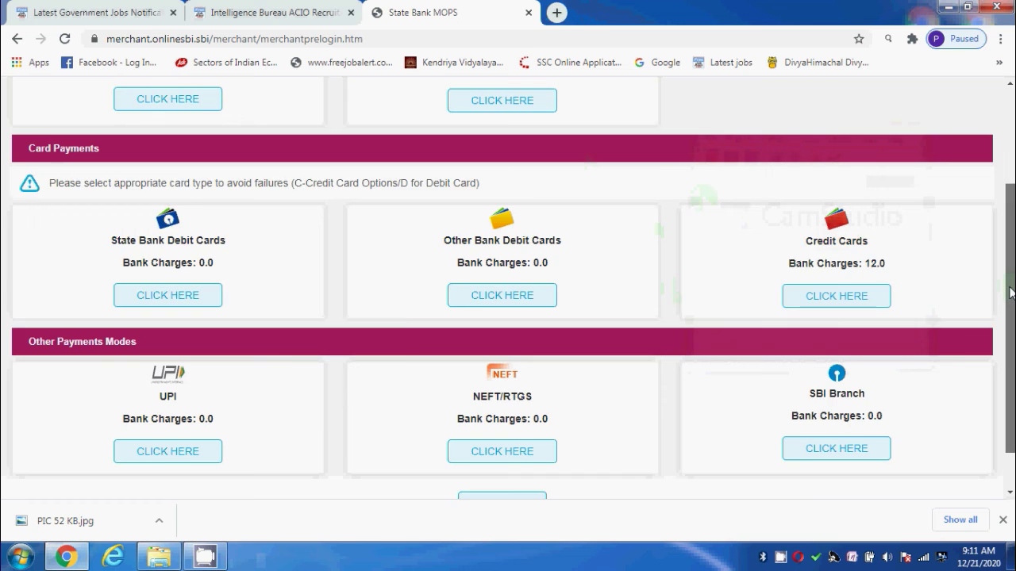
scroll(1010, 318, "up", 2)
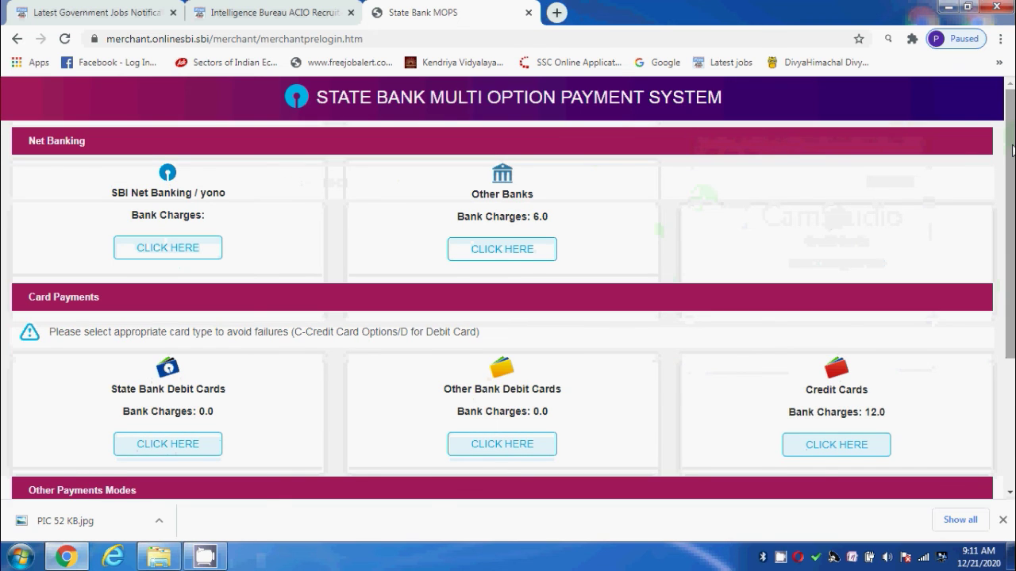
scroll(1012, 150, "down", 1)
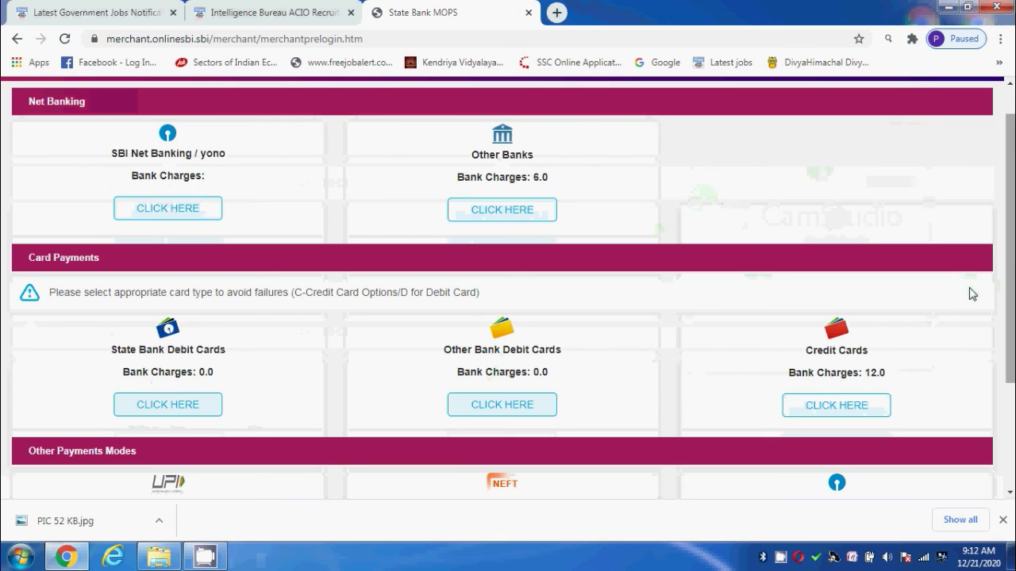
left_click_drag(1008, 200, 975, 286)
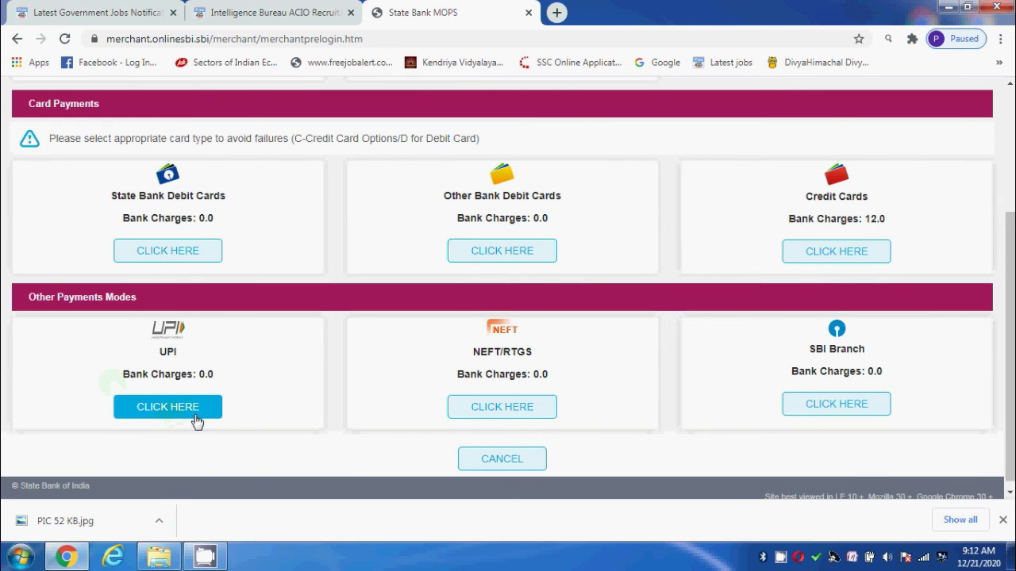
scroll(274, 361, "down", 1)
scroll(278, 373, "up", 2)
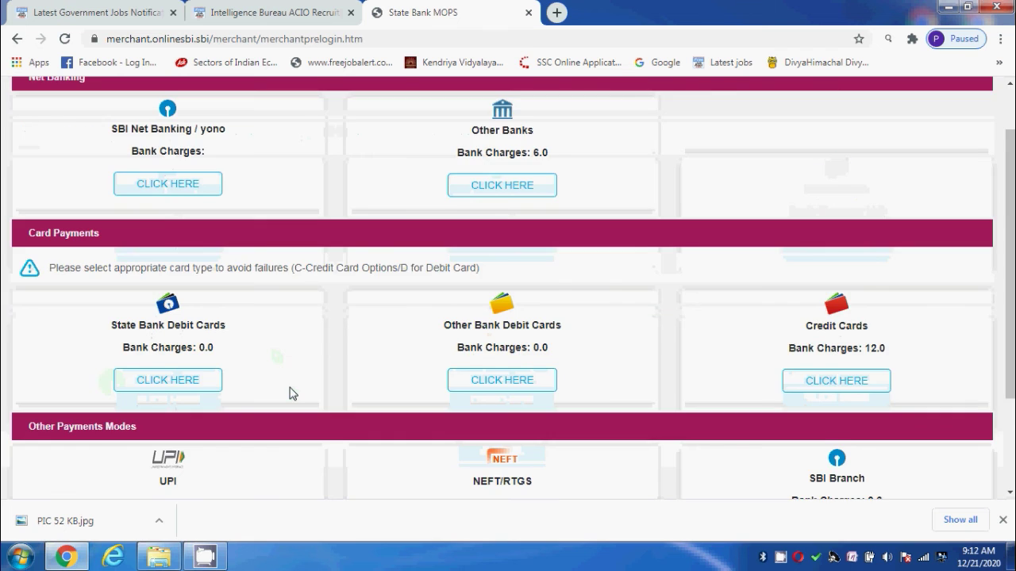
scroll(289, 390, "up", 1)
scroll(288, 390, "down", 3)
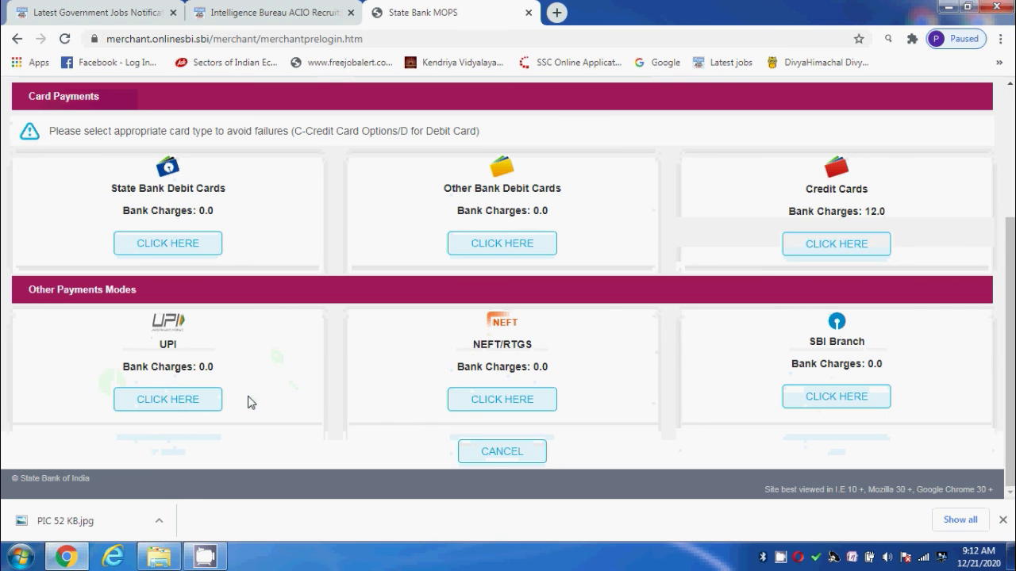